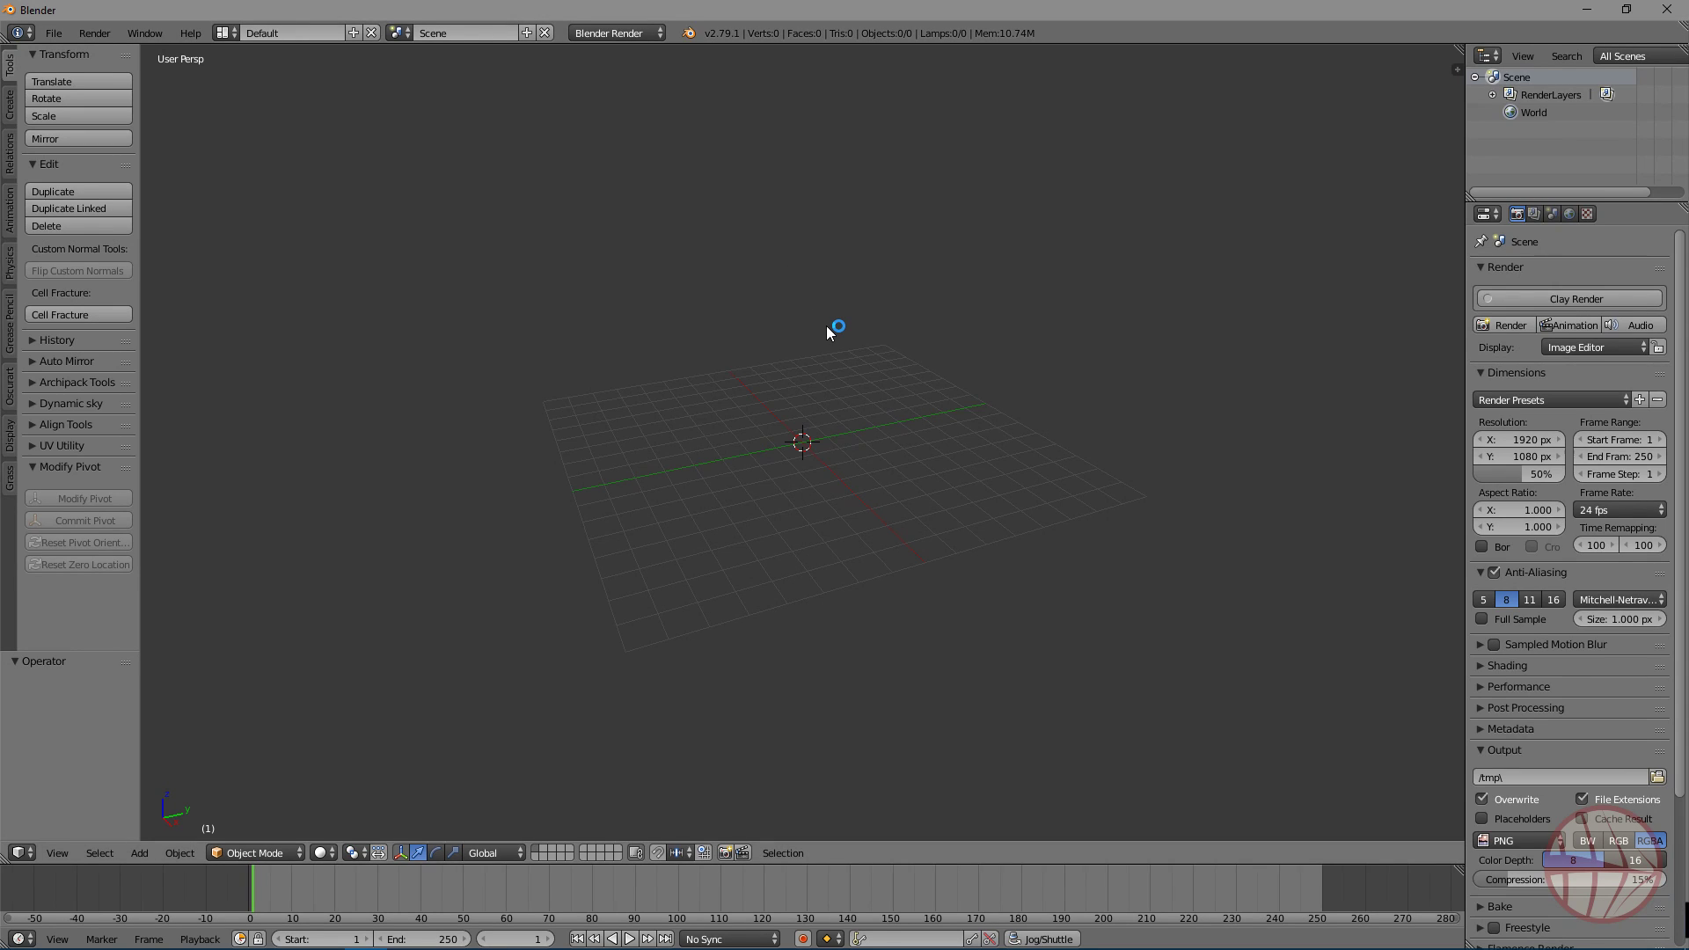
# Step: Open User Preferences and disable the BS Modify Pivot add-on
pyautogui.click(56, 32)
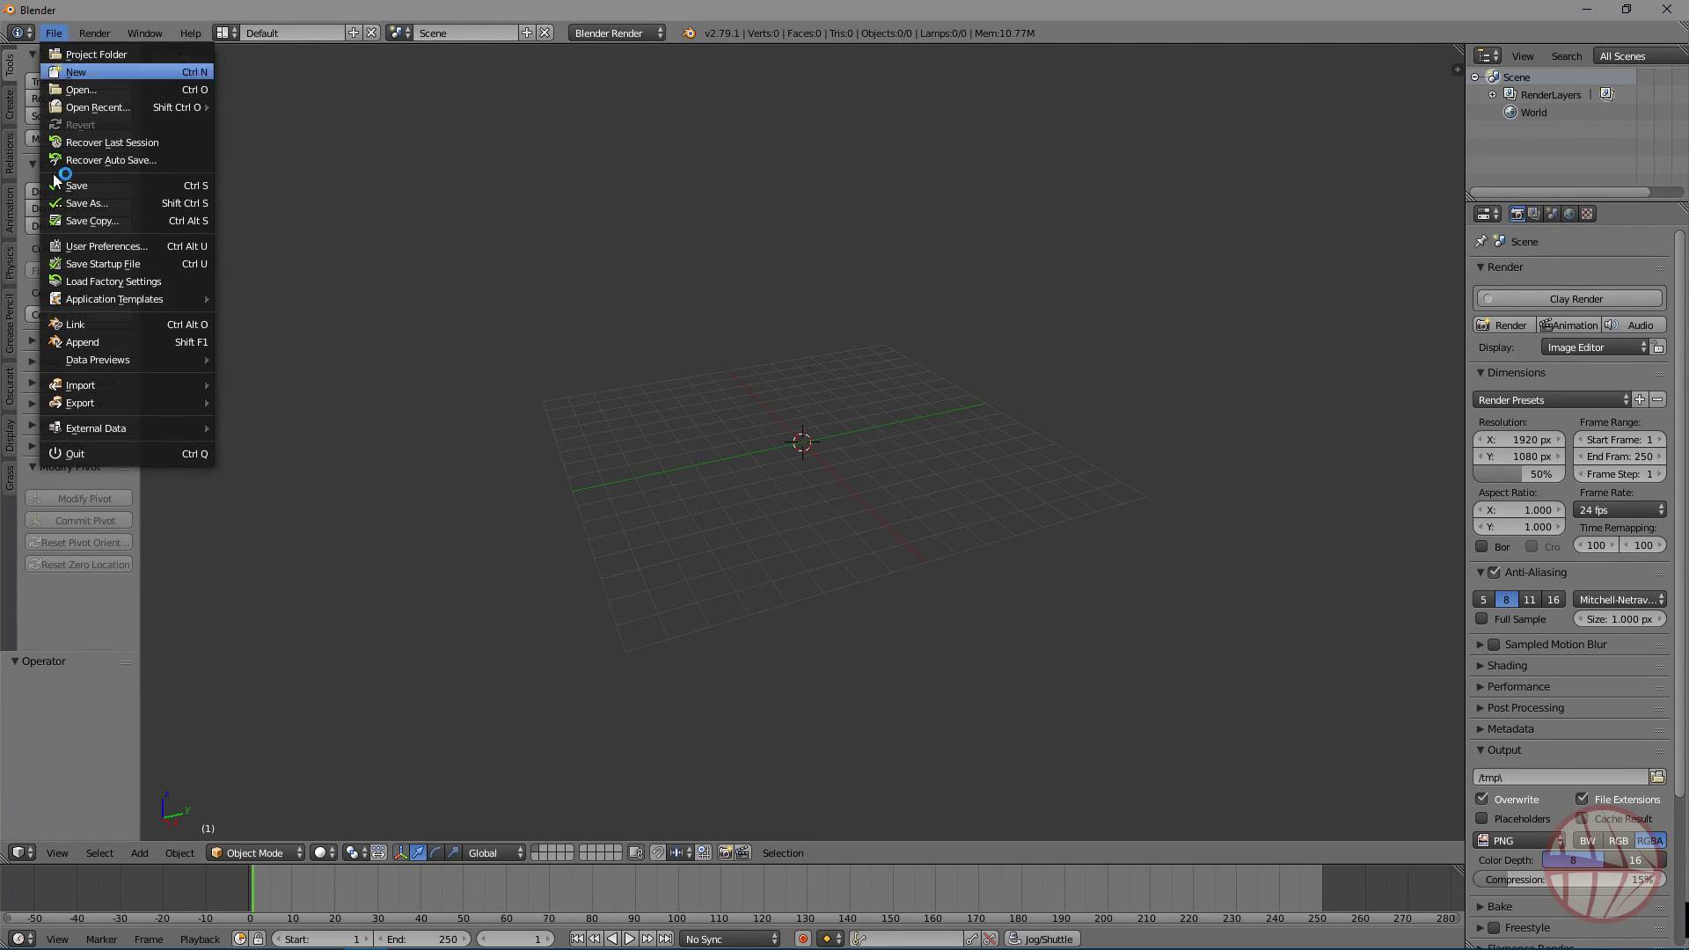
pyautogui.click(137, 244)
pyautogui.moveTo(307, 41); pyautogui.dragTo(611, 108)
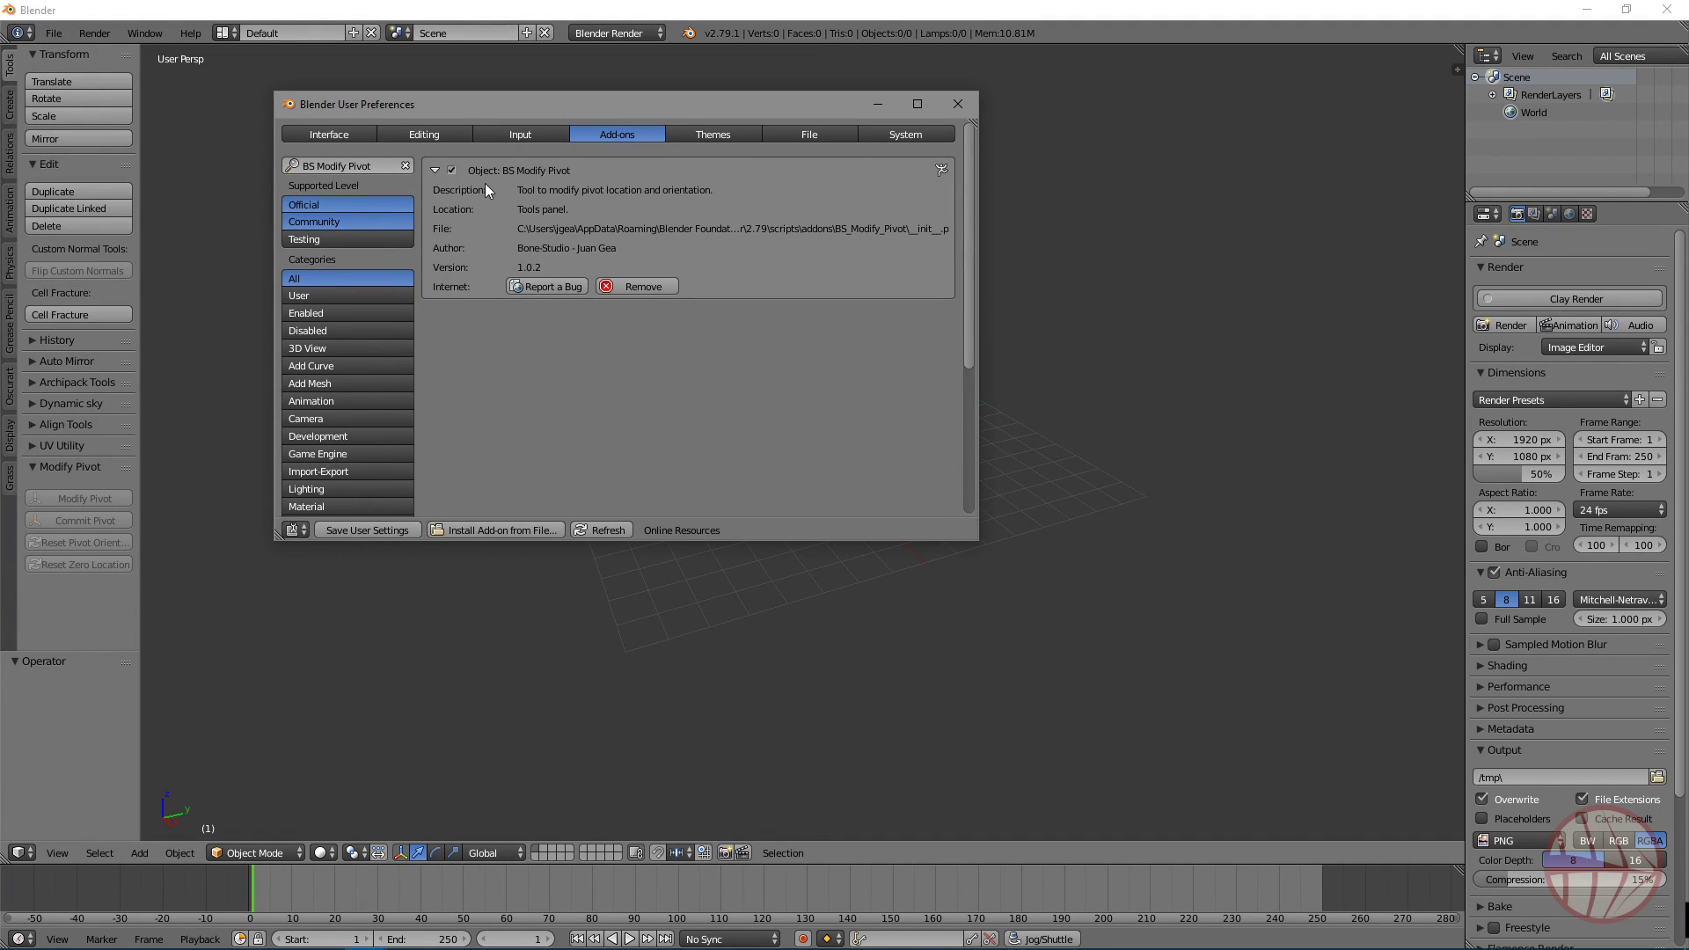
pyautogui.click(450, 171)
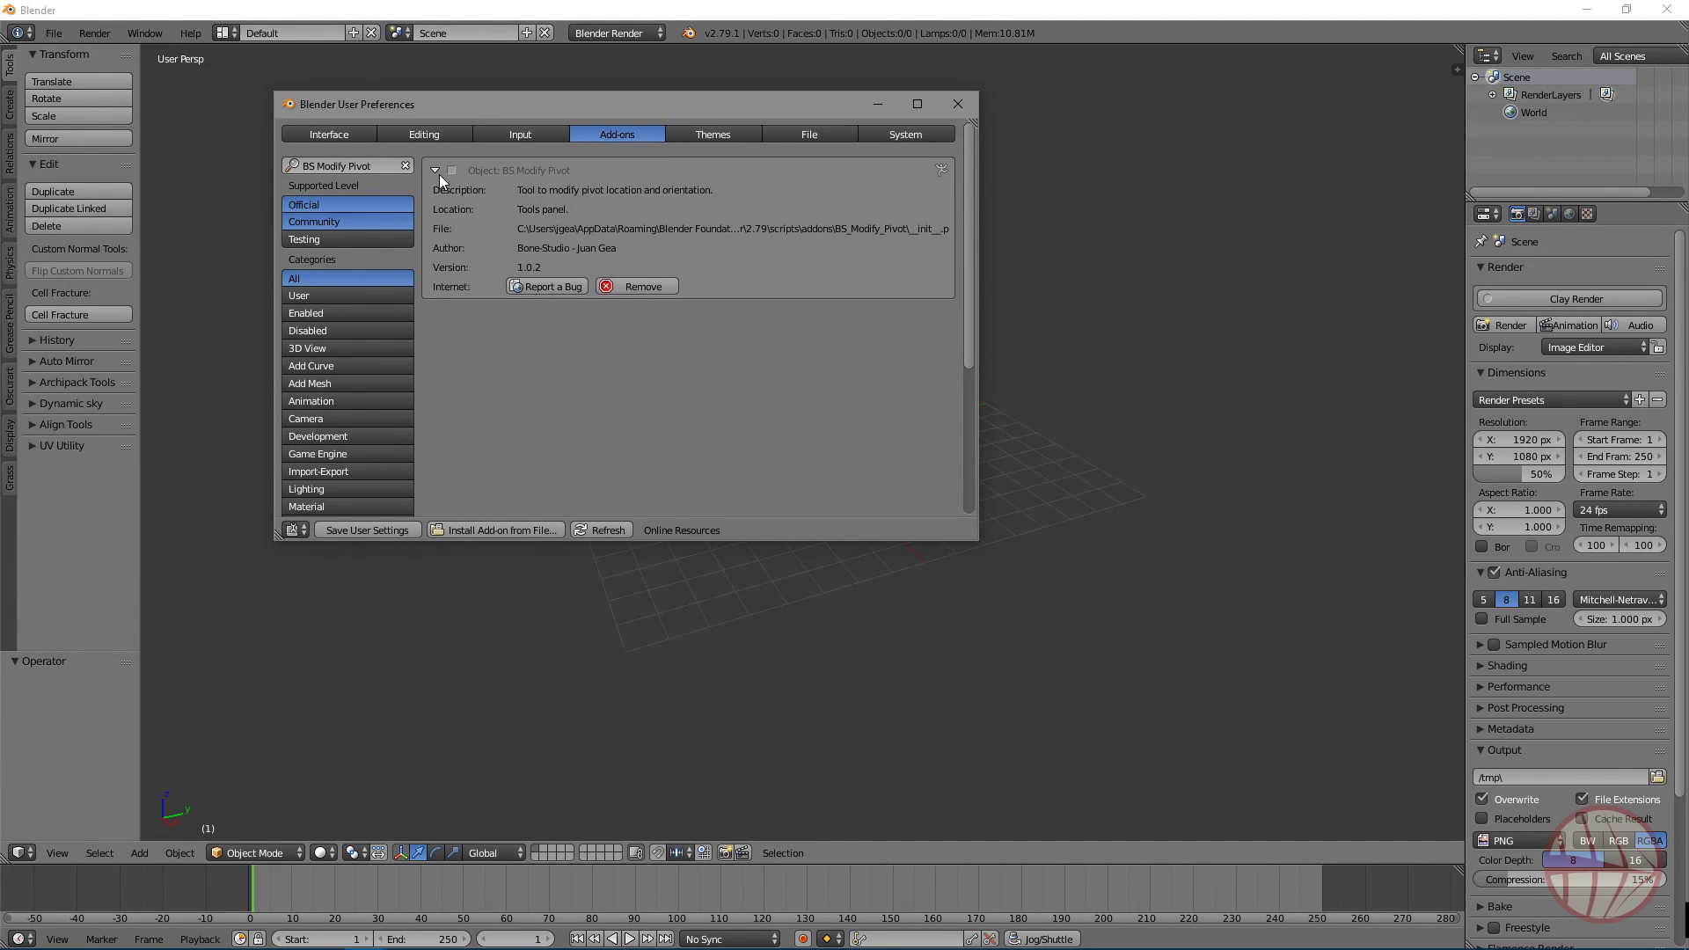
pyautogui.click(435, 171)
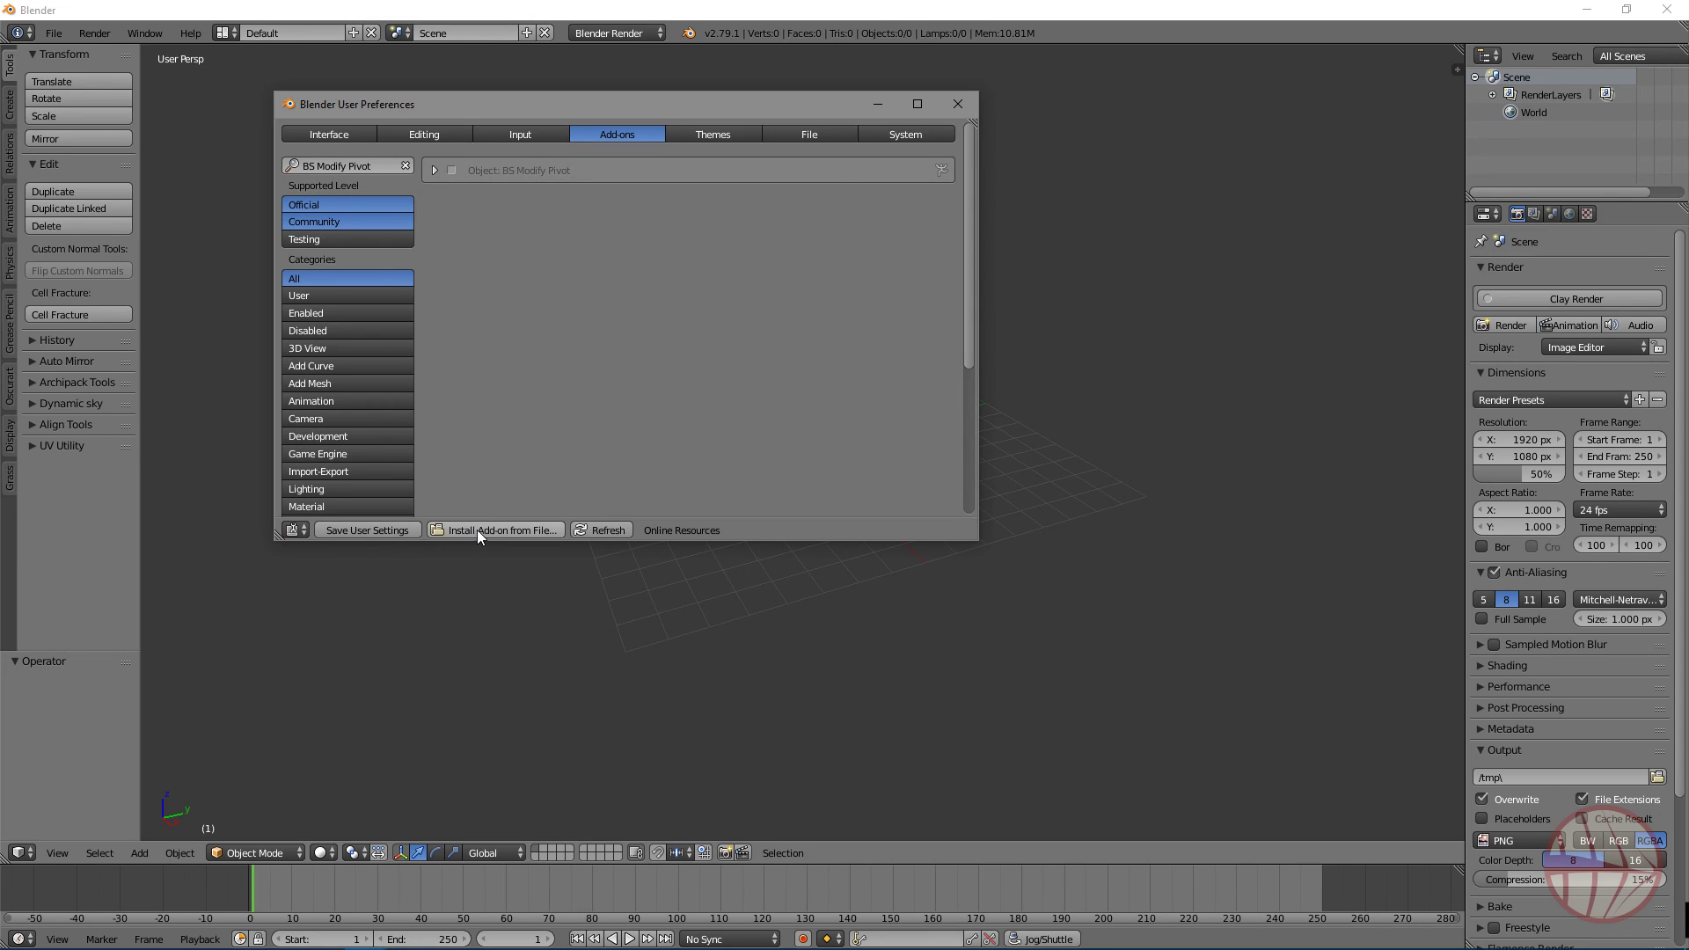
# Step: Install BS_Modify_Pivot.zip from file, enable the add-on, and close preferences
pyautogui.click(476, 529)
pyautogui.click(526, 257)
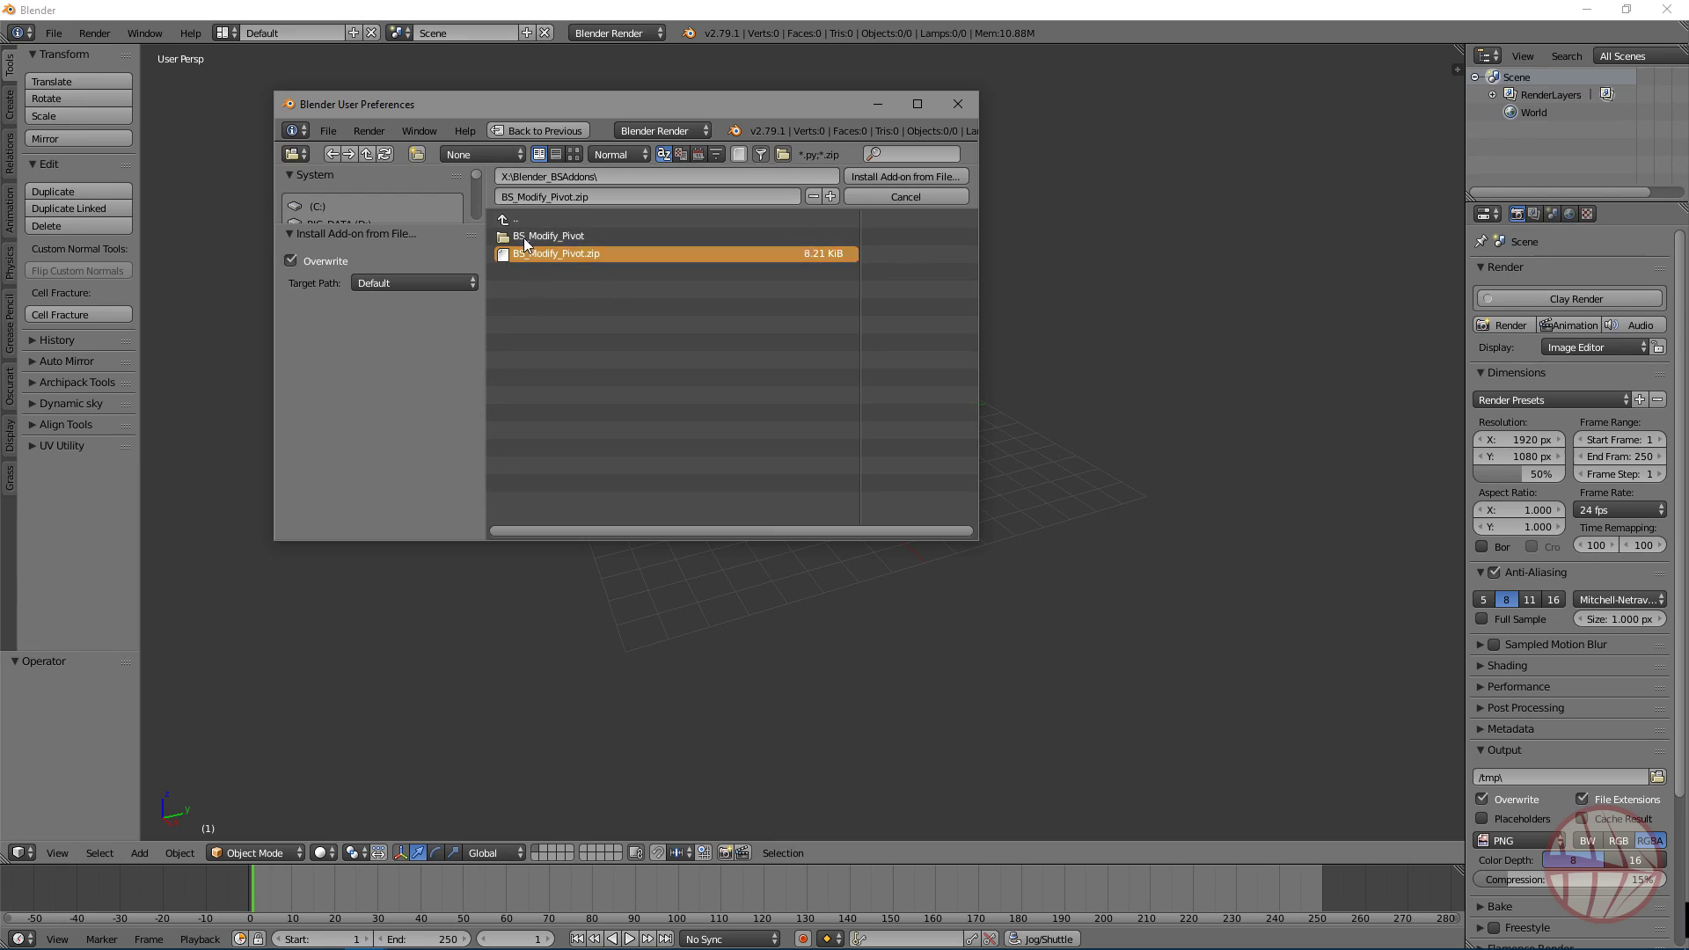
pyautogui.click(932, 175)
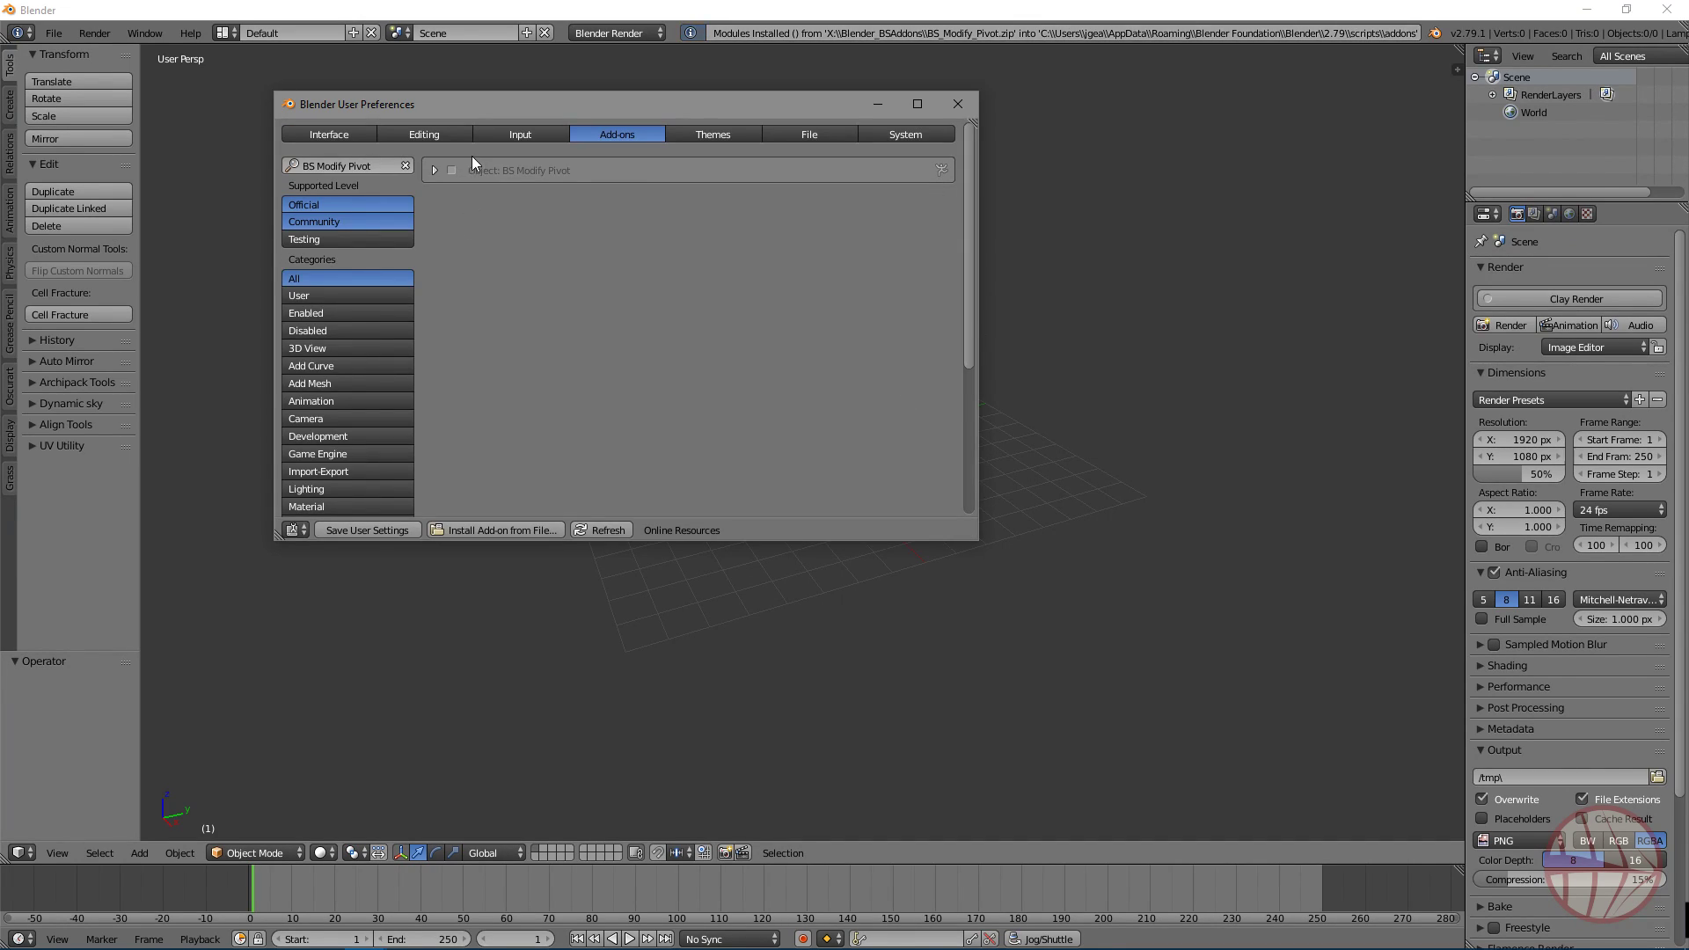
pyautogui.click(433, 171)
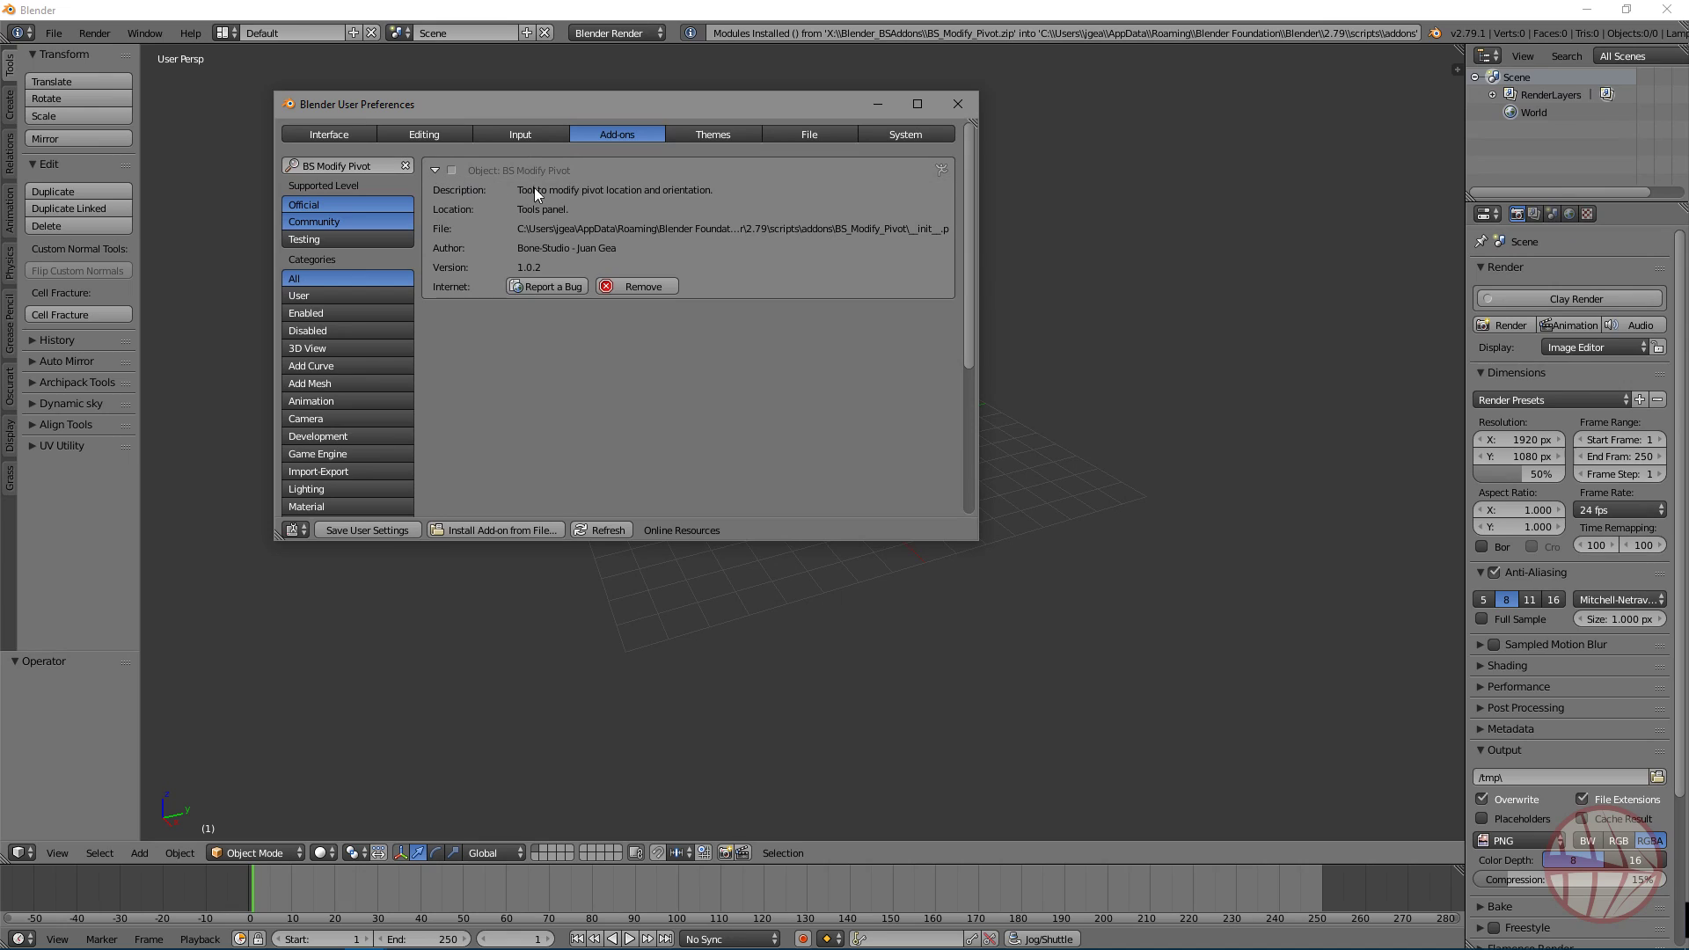
pyautogui.click(452, 170)
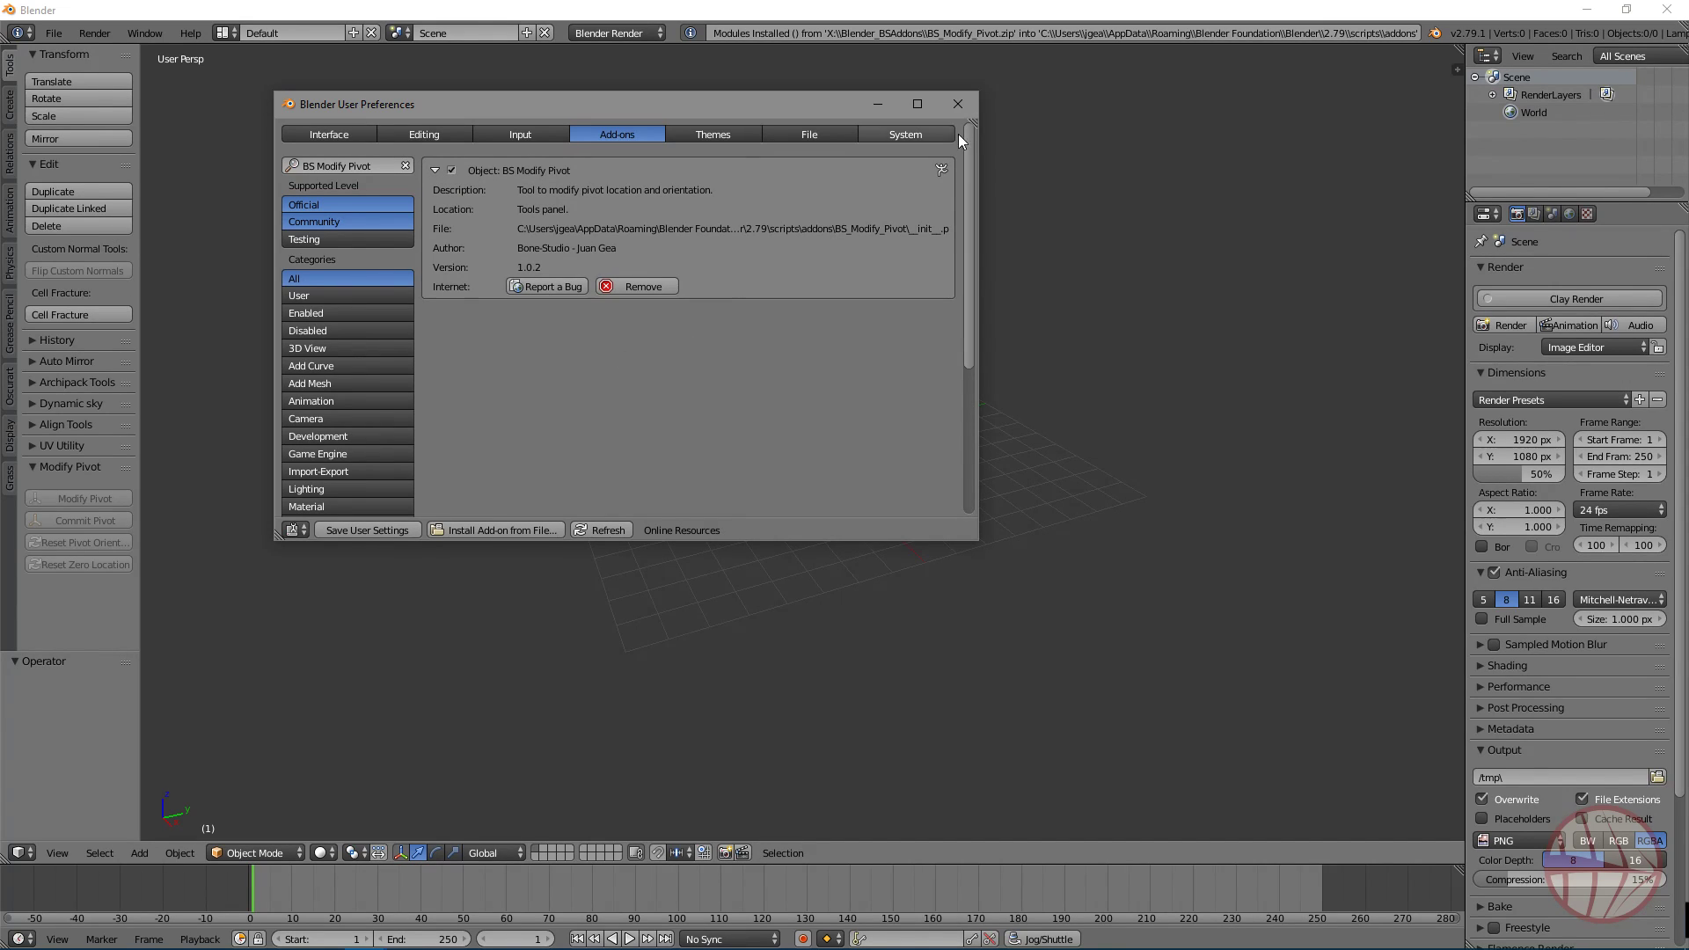
pyautogui.click(958, 104)
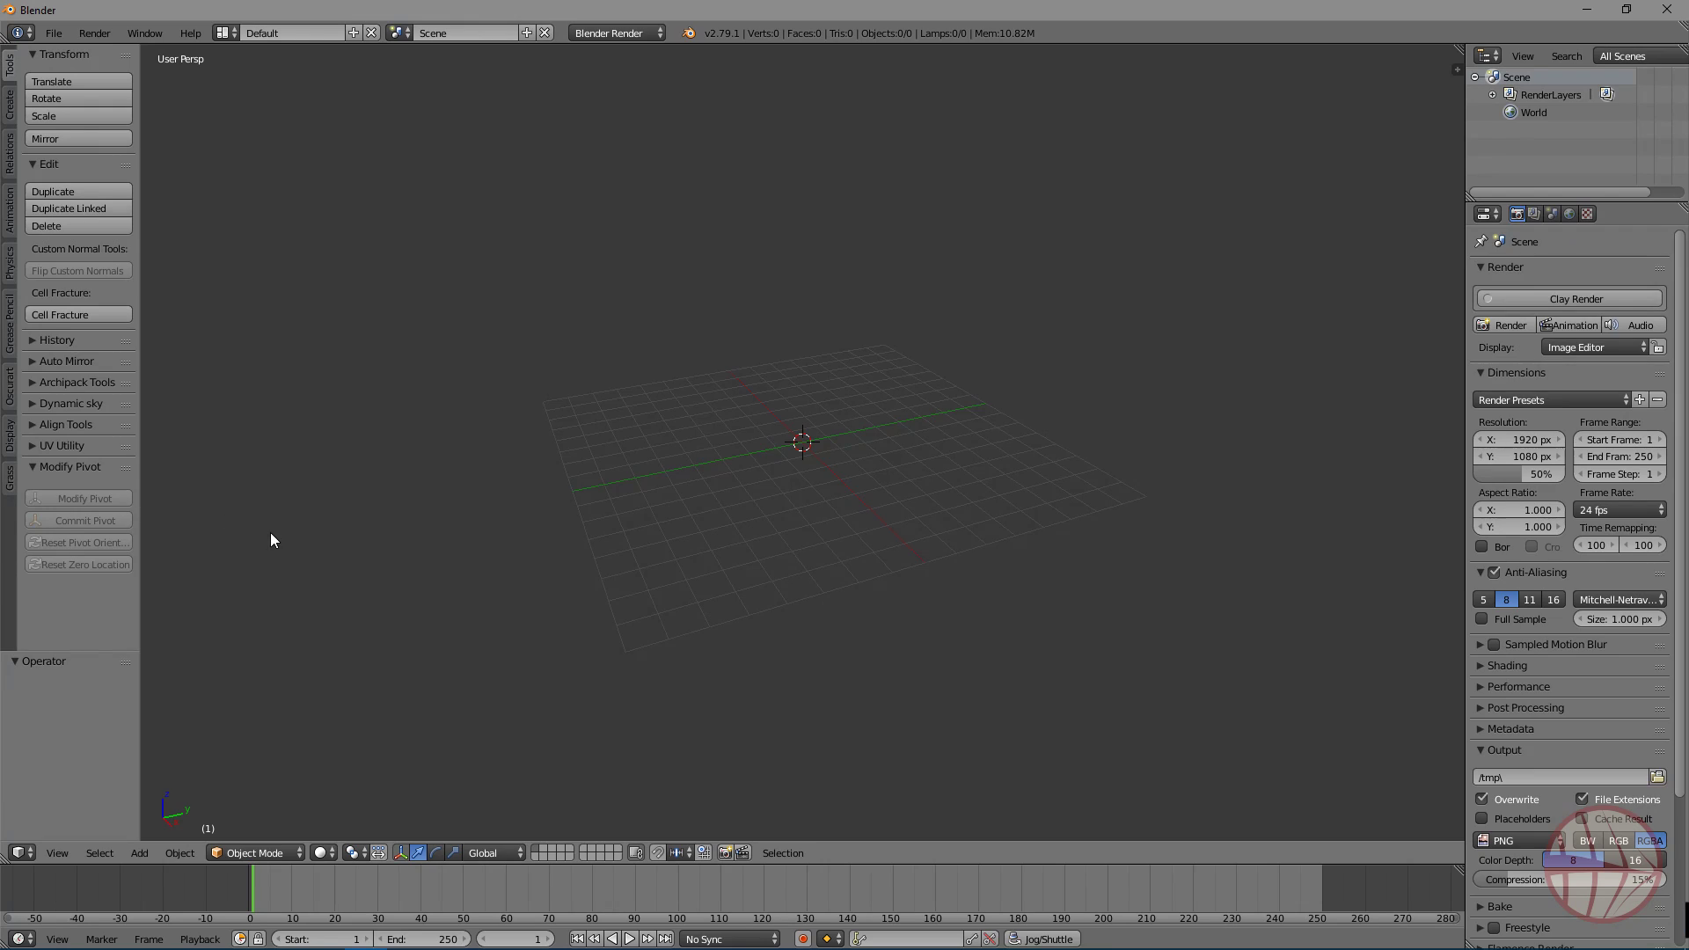
# Step: Place the 3D cursor on the grid, add a Suzanne monkey there, and lift her above the grid
pyautogui.click(859, 478)
pyautogui.click(1008, 468)
pyautogui.hotkey('shift', 'a')
pyautogui.click(951, 563)
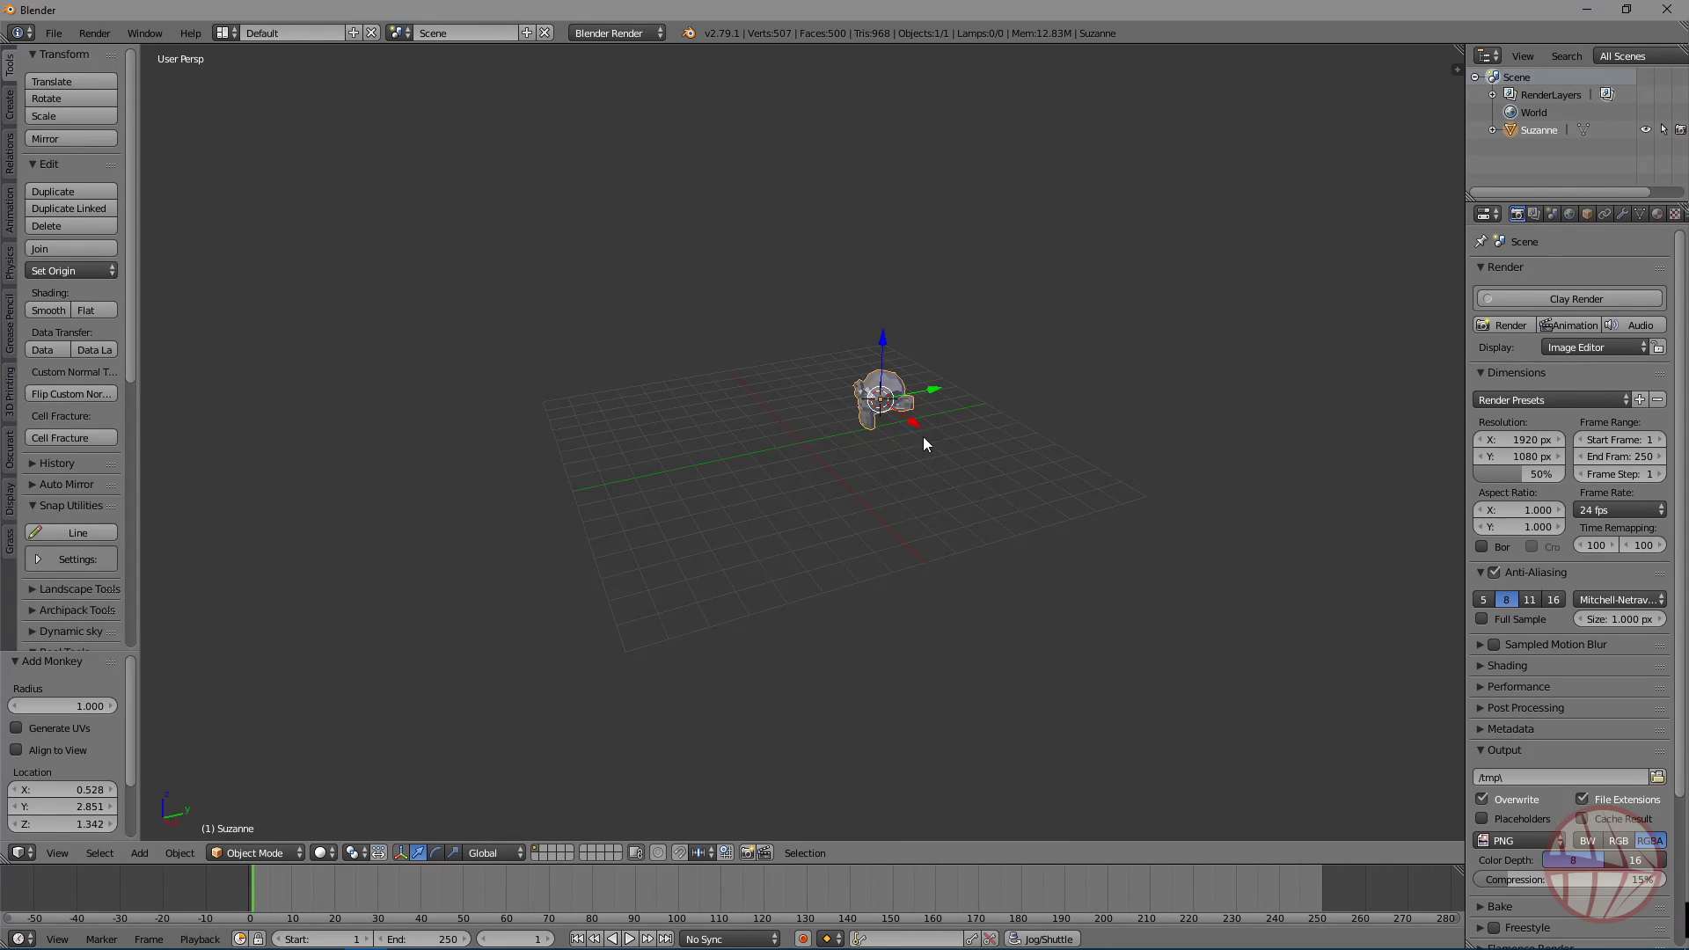
pyautogui.moveTo(883, 418); pyautogui.dragTo(887, 278, button='right')
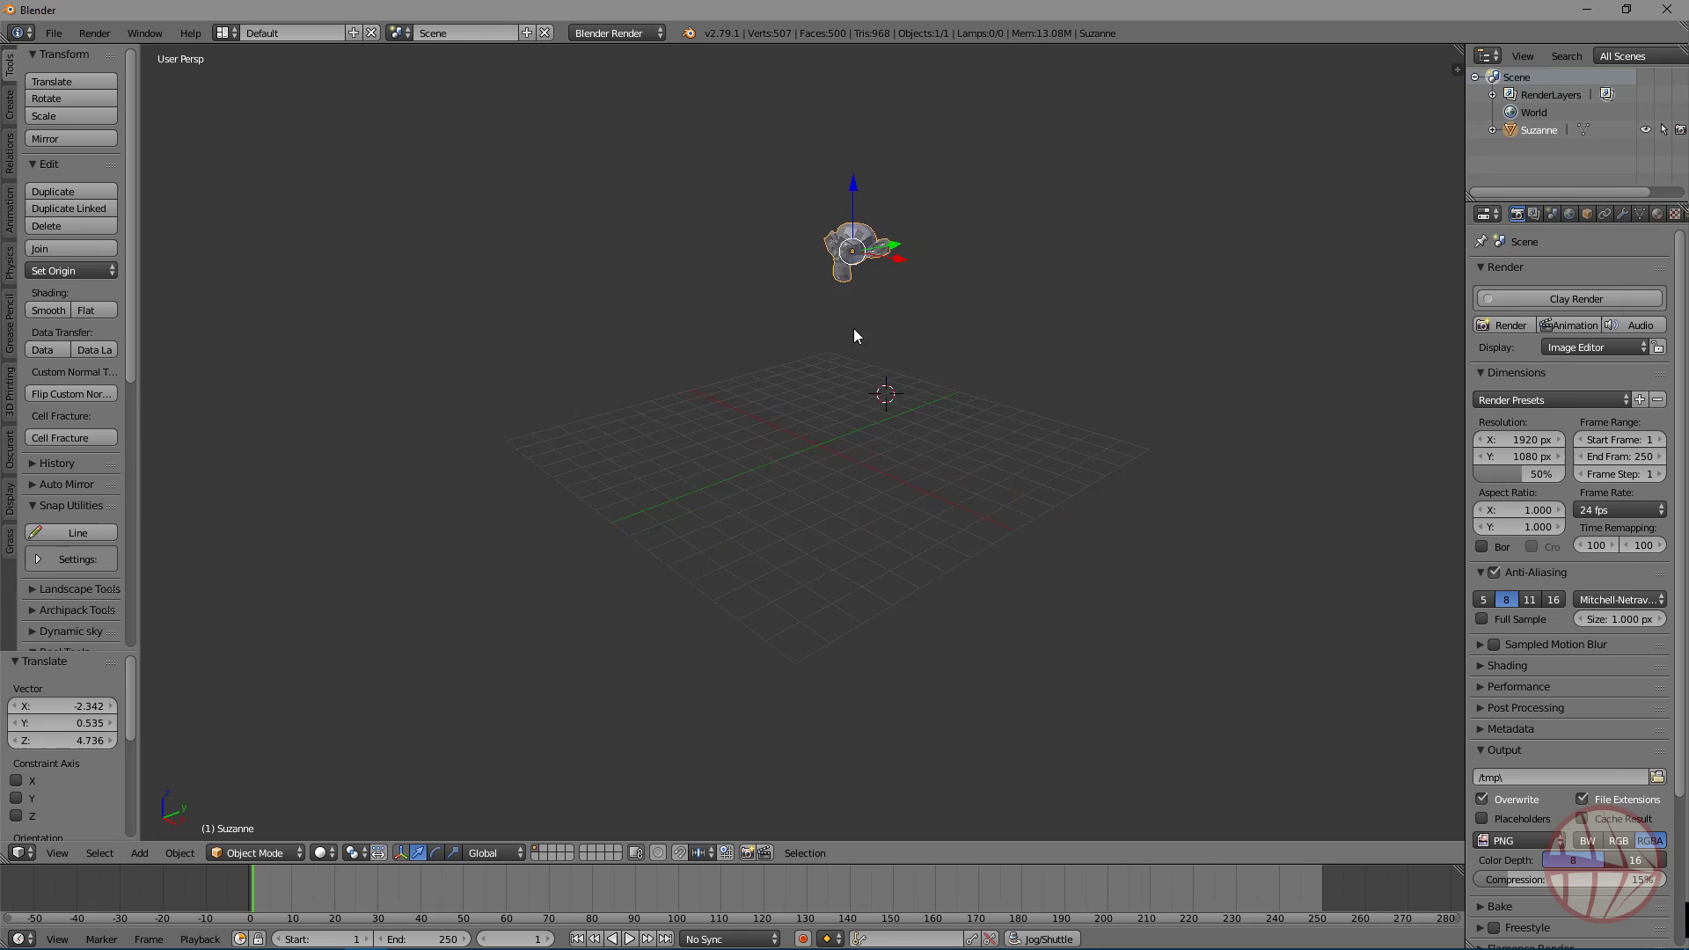
pyautogui.moveTo(602, 460); pyautogui.dragTo(902, 304, button='middle')
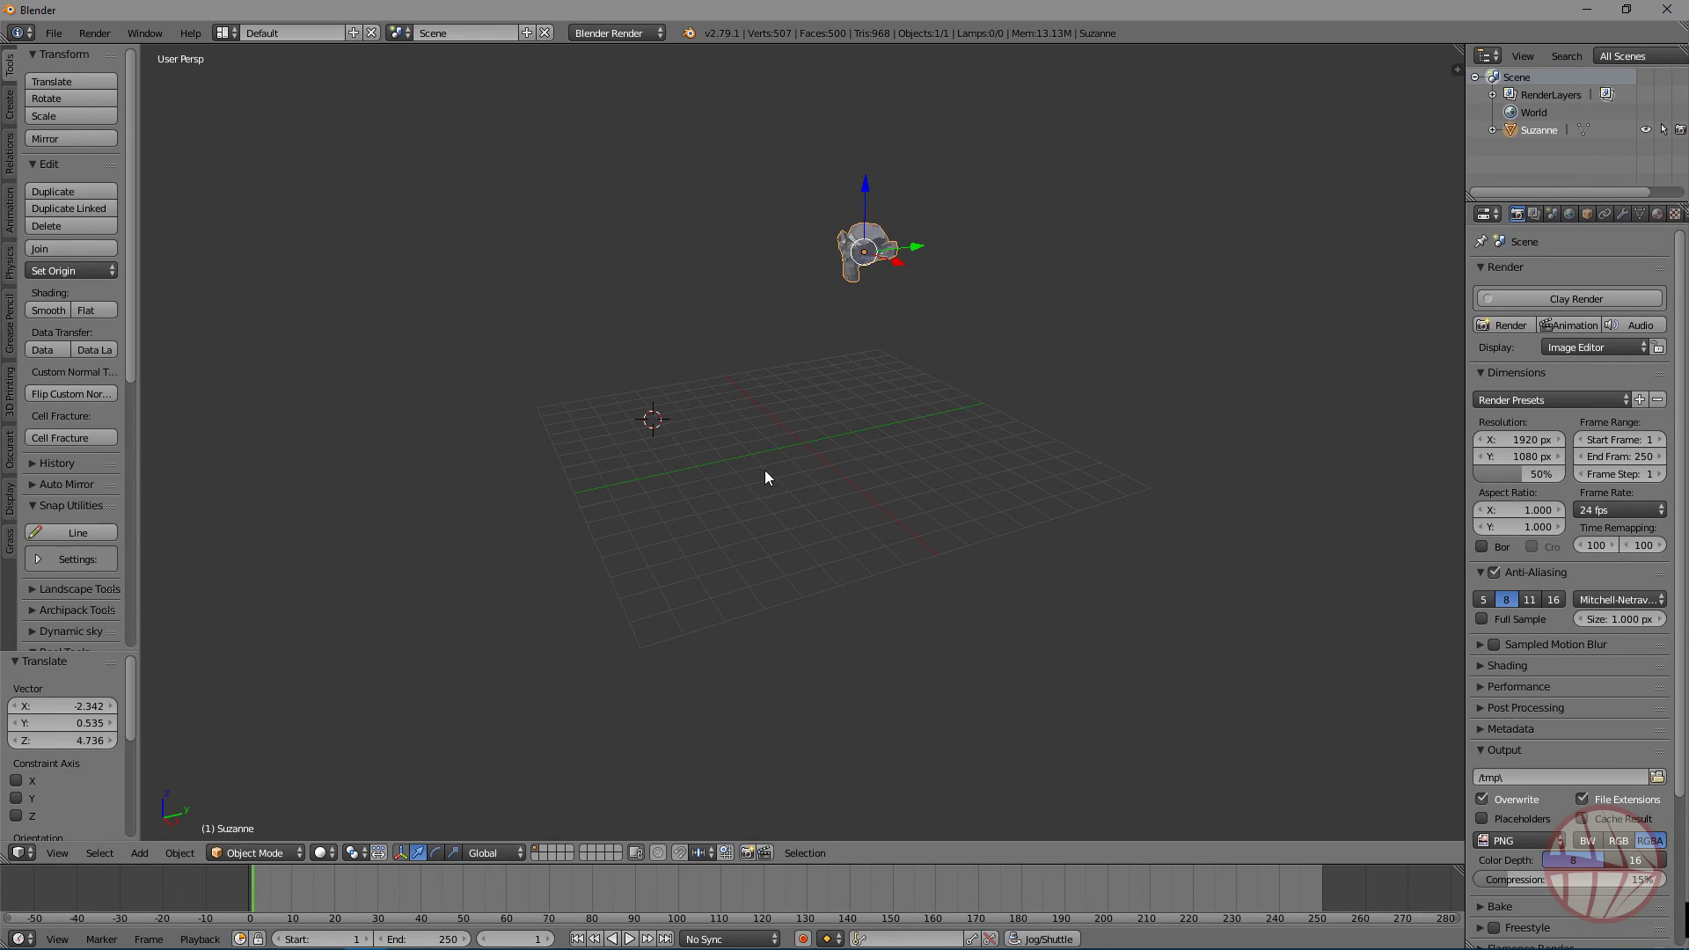
# Step: Set Suzanne's origin to the 3D cursor and test it with a cancelled move
pyautogui.hotkey('shift', 'ctrl', 'alt', 'c')
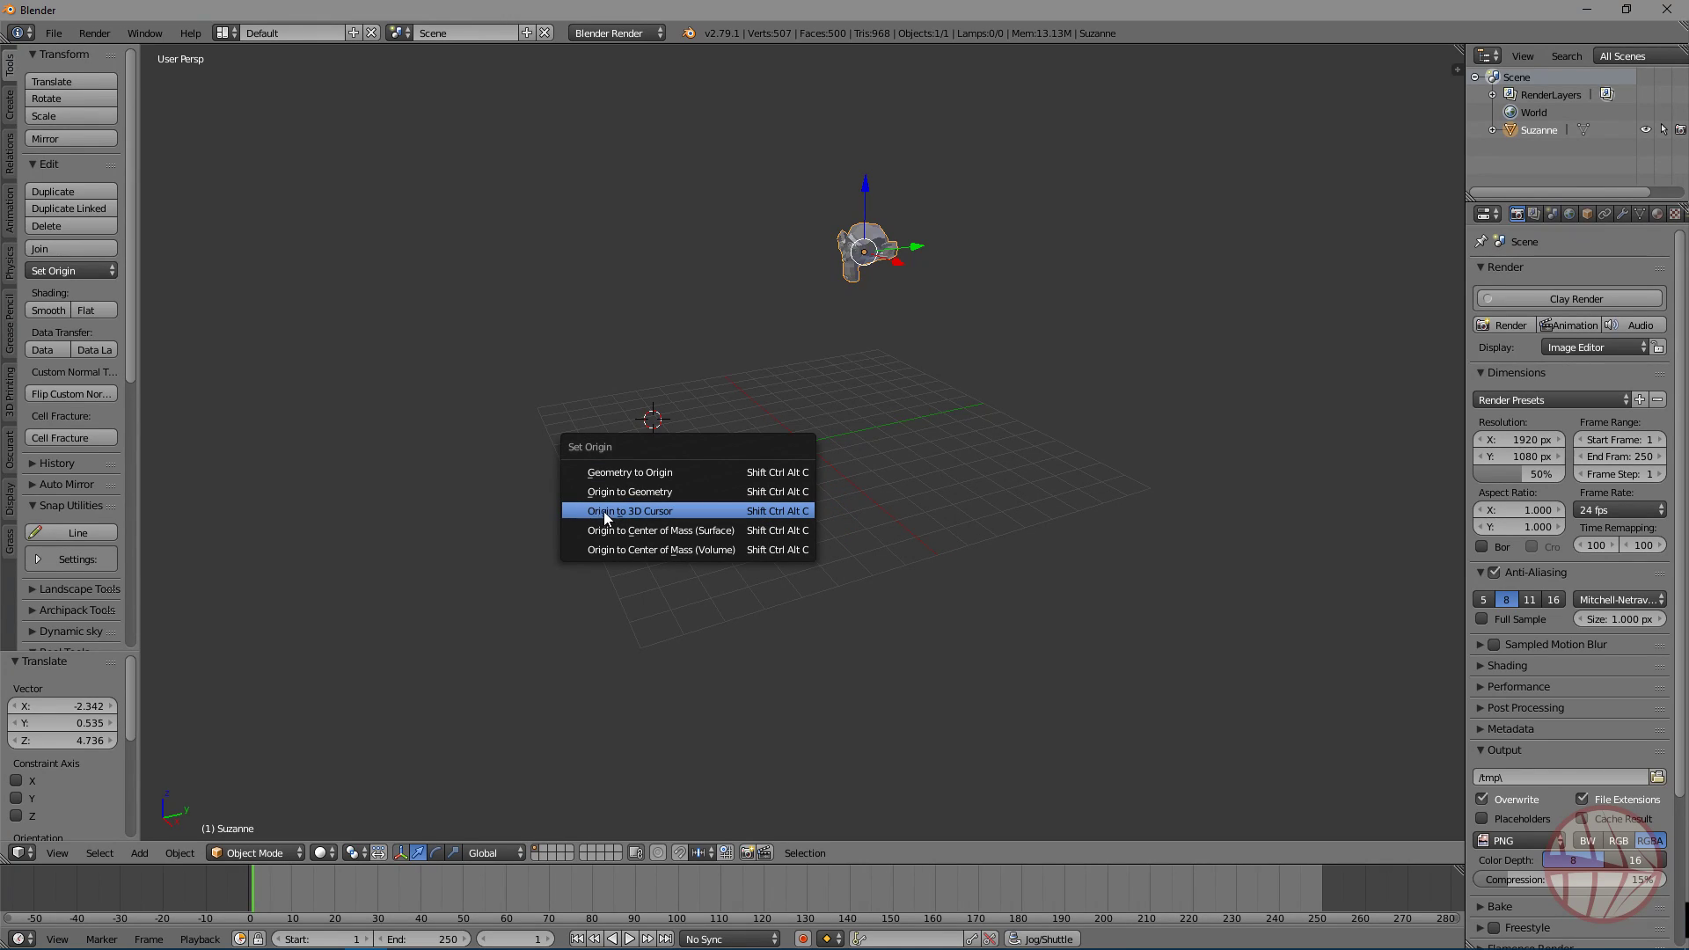
pyautogui.click(666, 514)
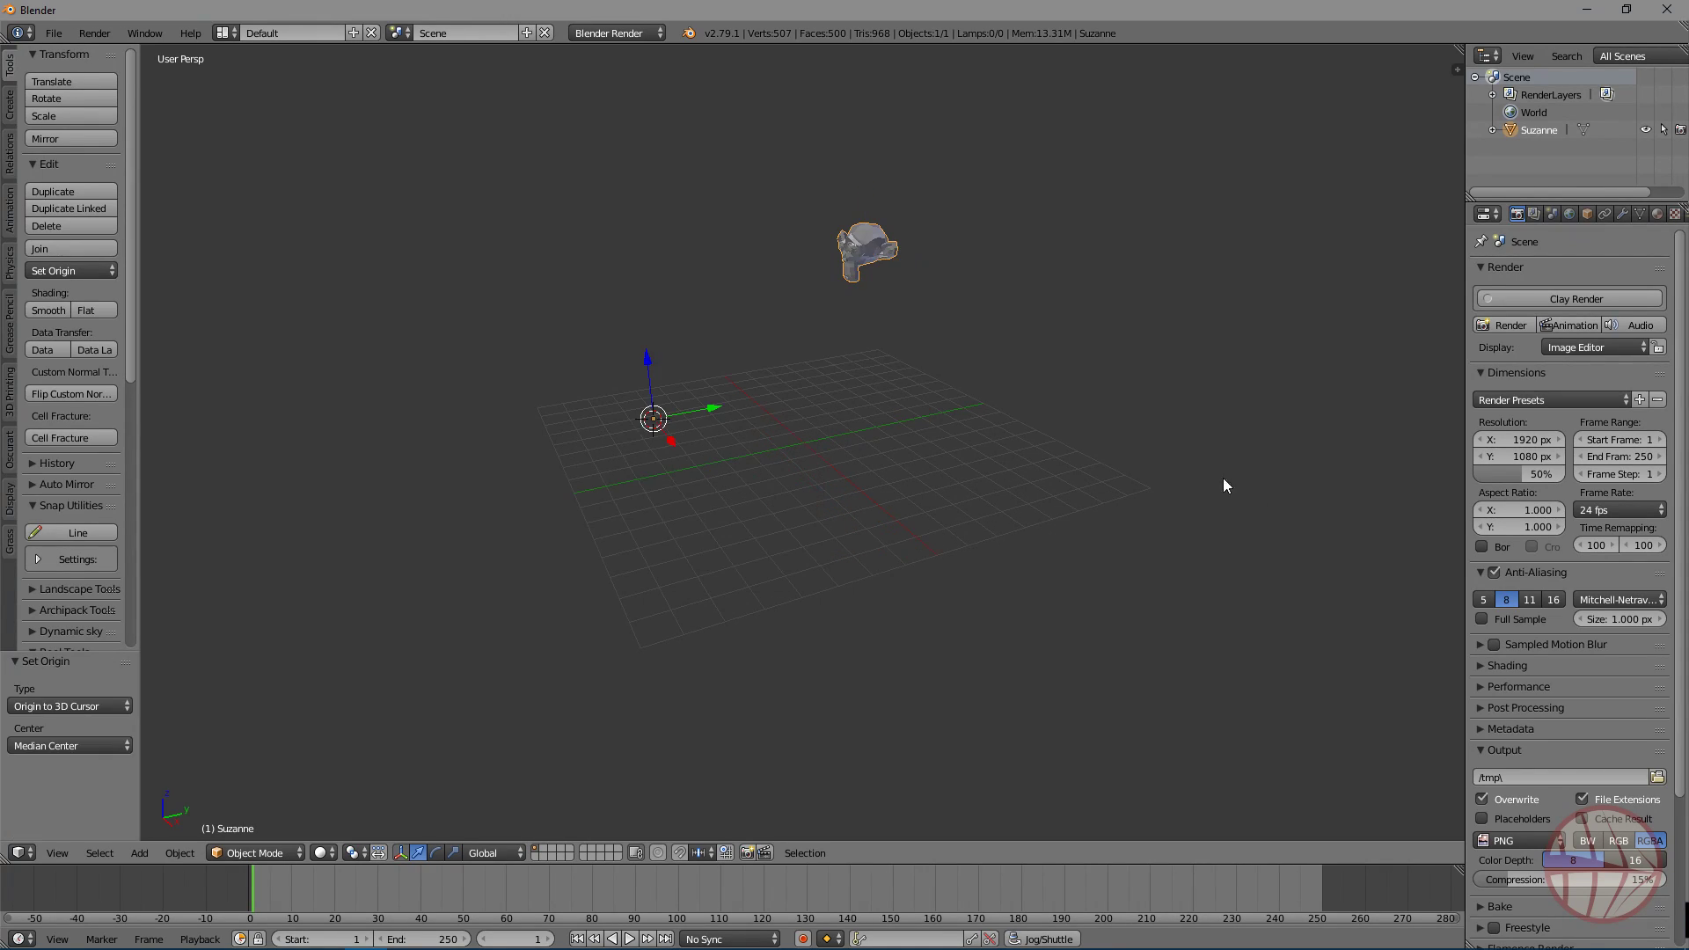
pyautogui.press('g')
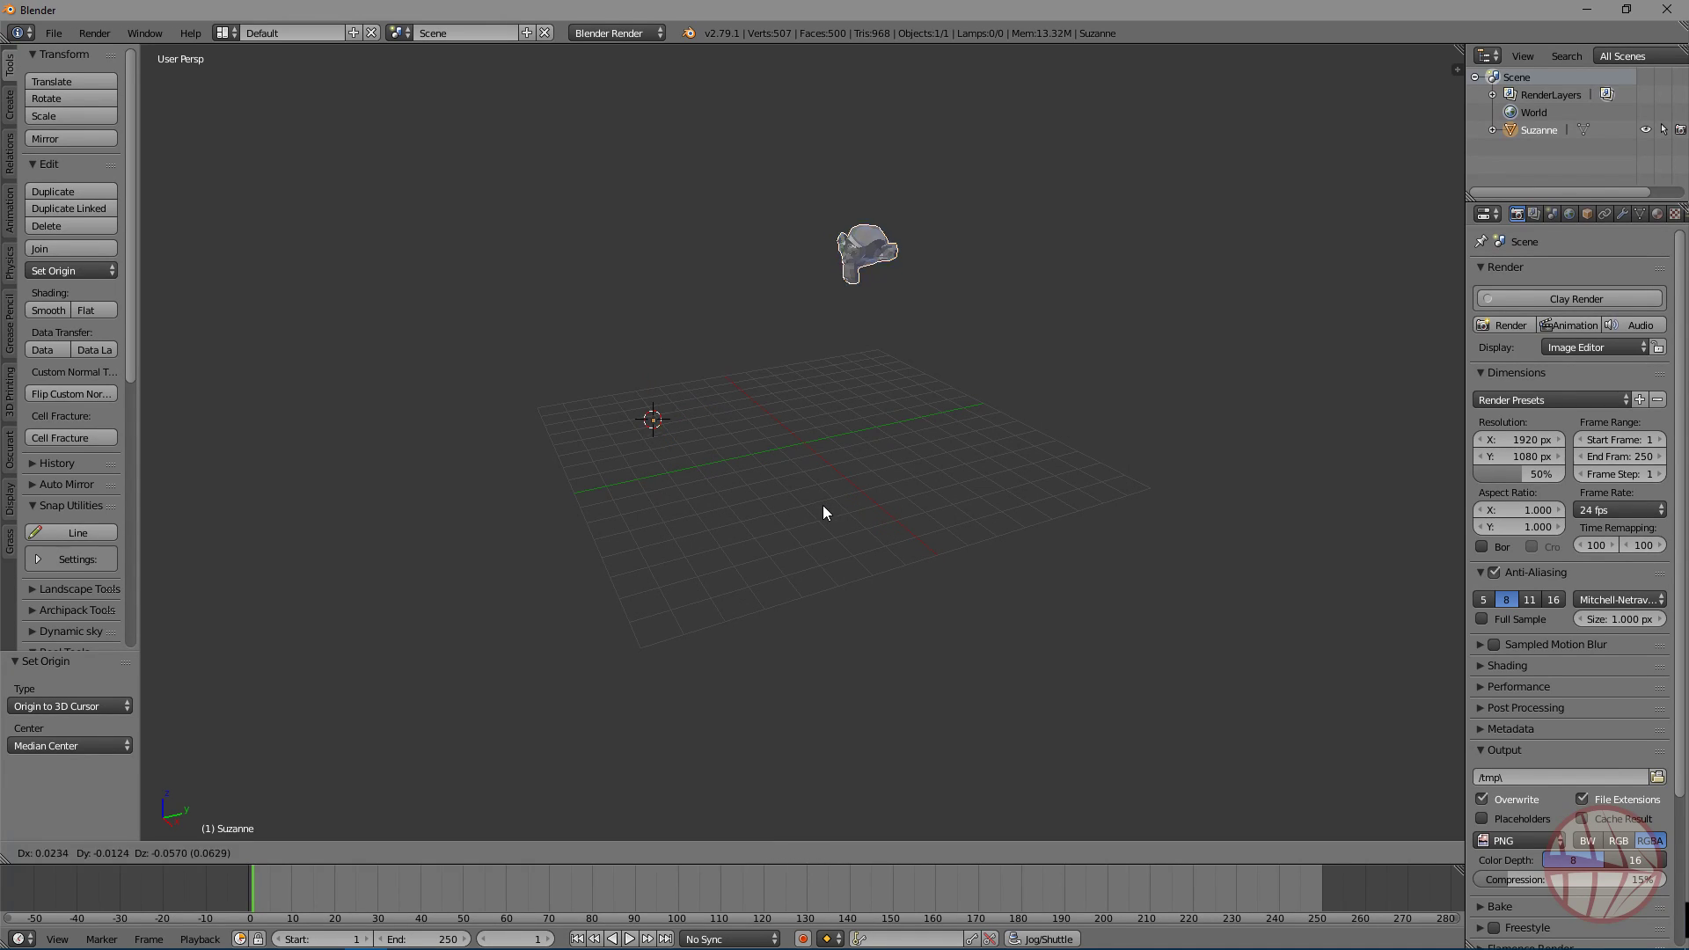
pyautogui.rightClick(826, 504)
pyautogui.moveTo(672, 445); pyautogui.dragTo(737, 438, button='middle')
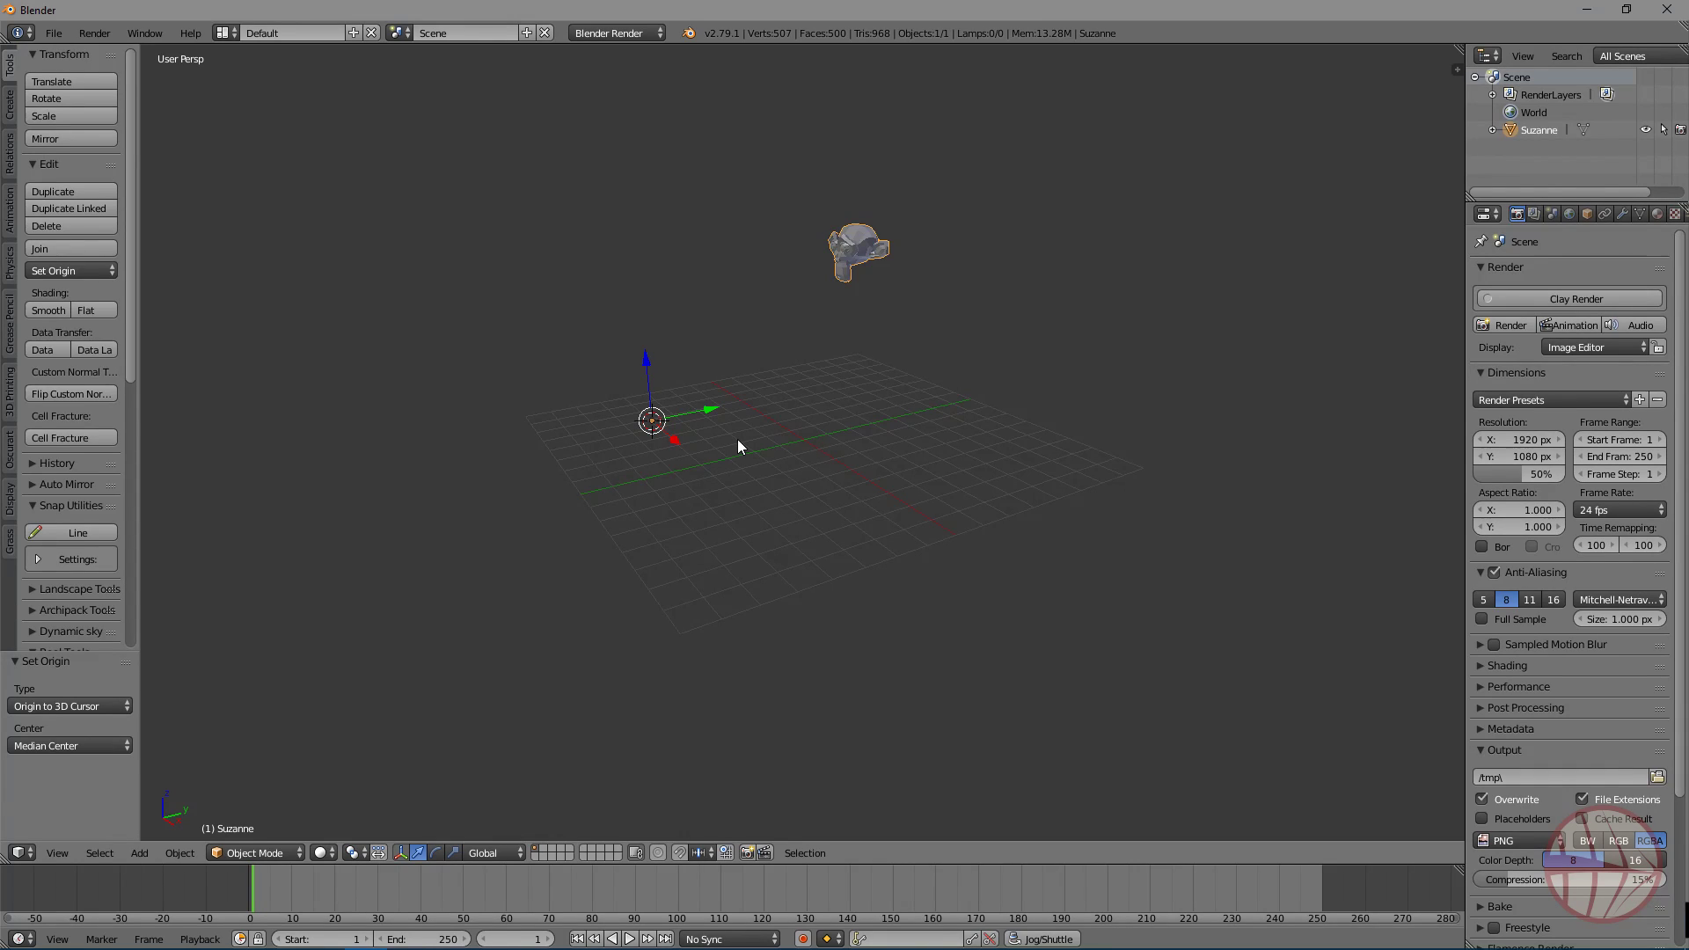
# Step: Scroll the tool list to the pivot tools and delete the existing Suzanne
pyautogui.click(37, 506)
pyautogui.scroll(-5, 109, 507)
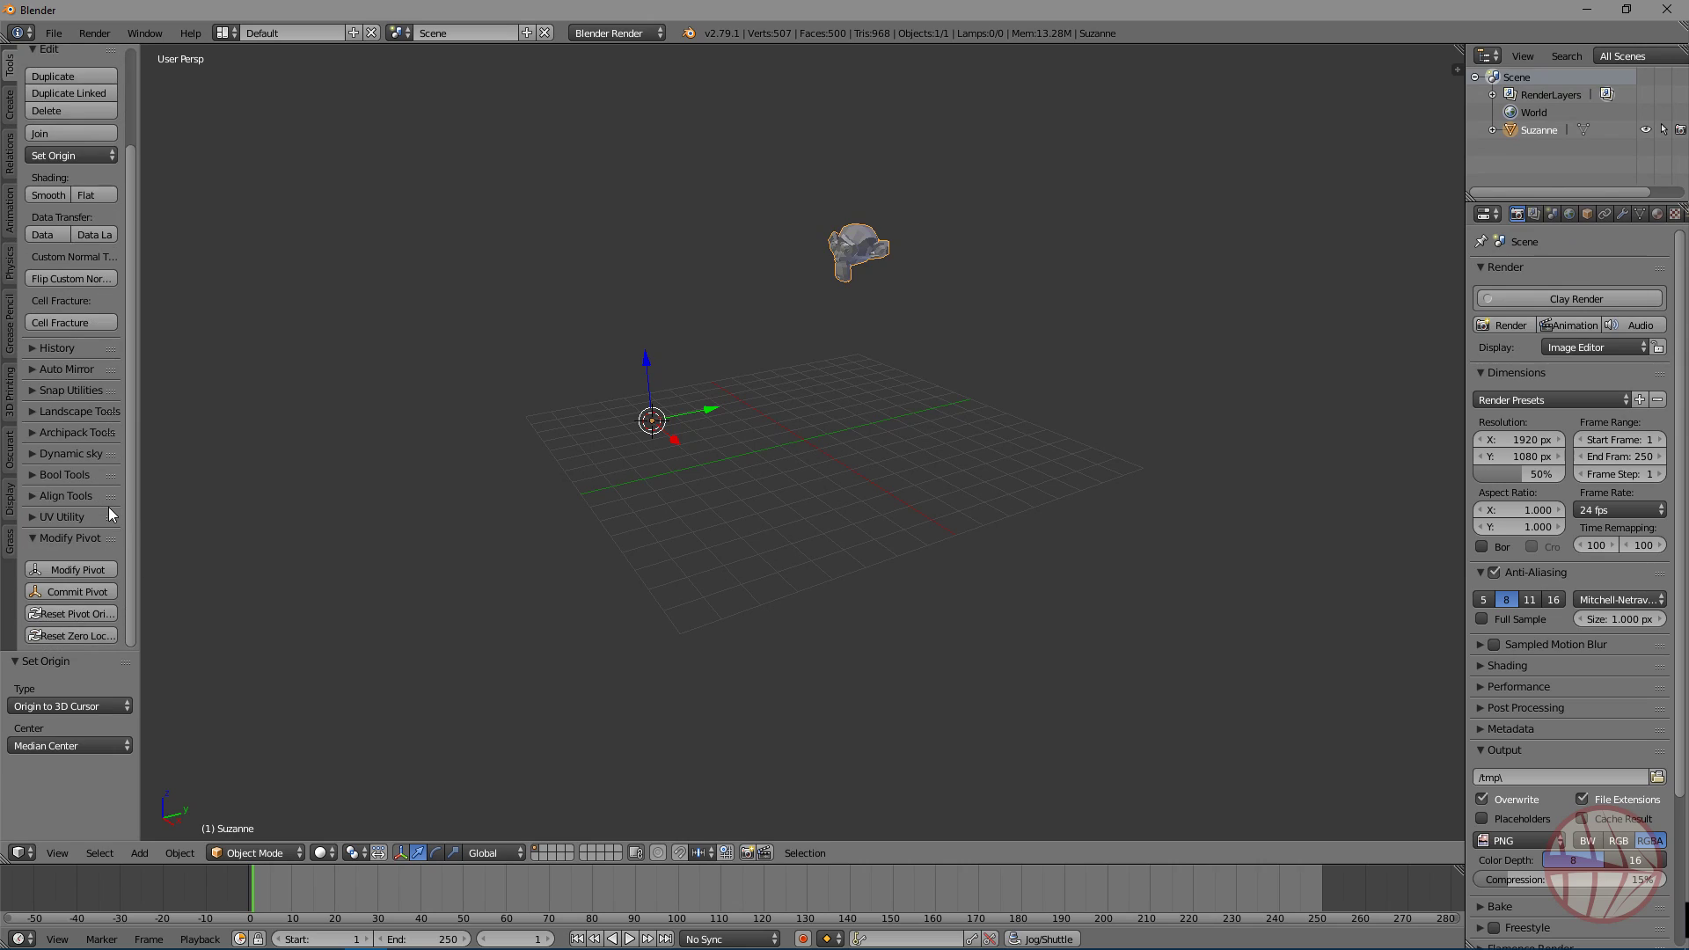
pyautogui.press('x')
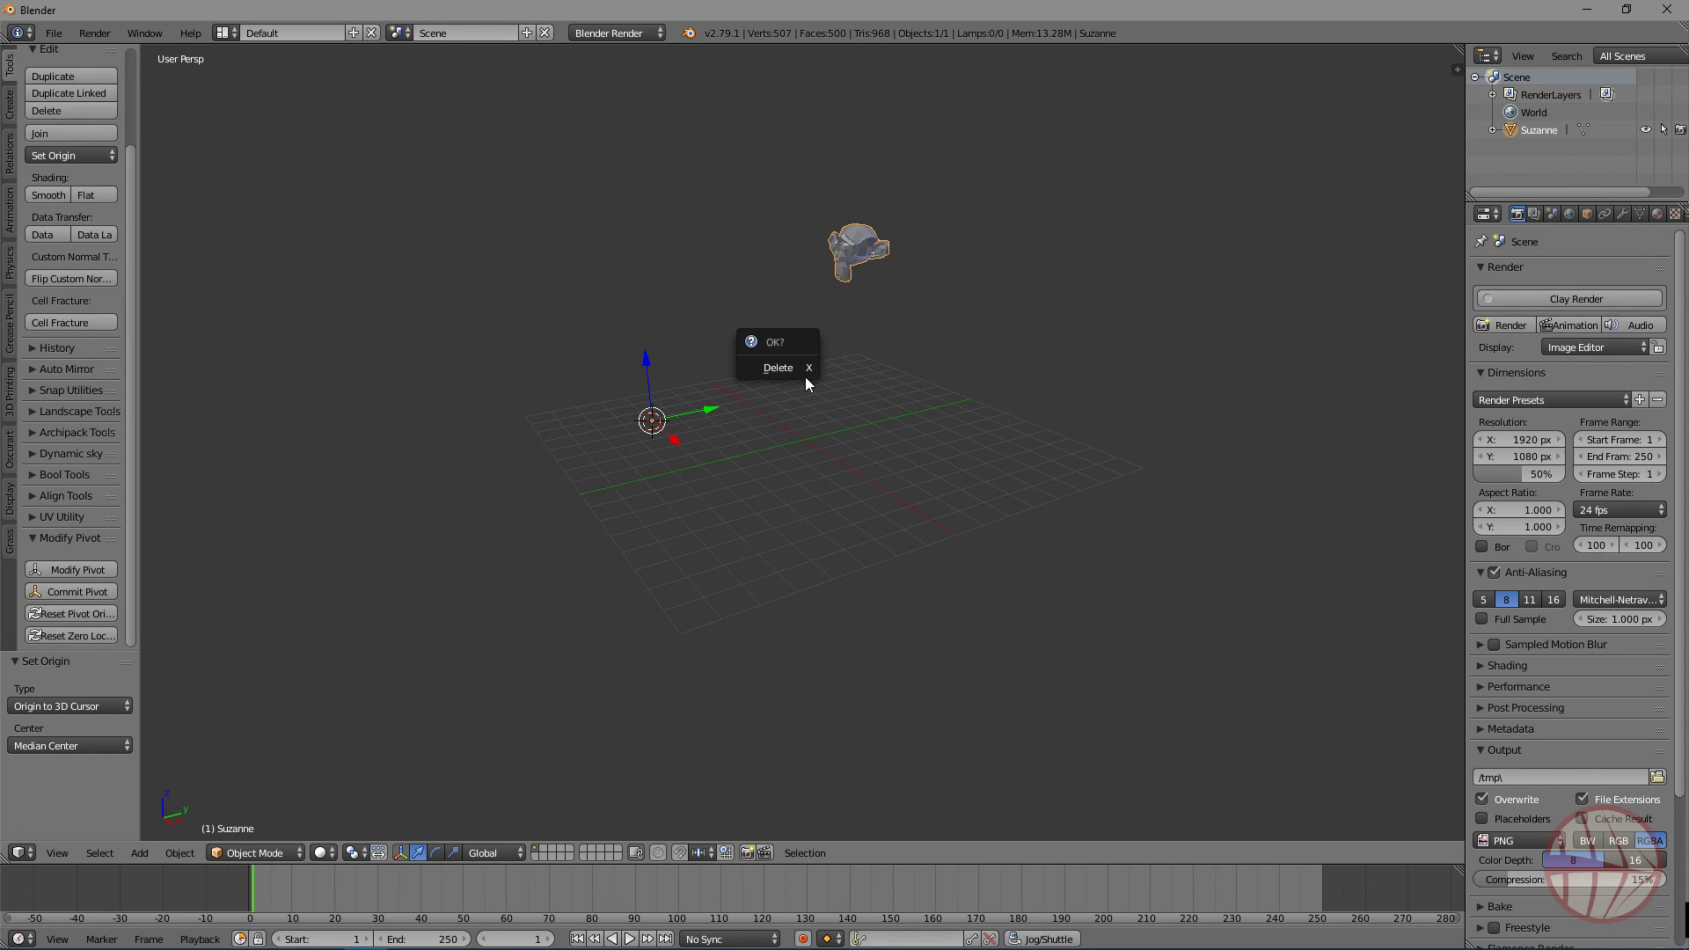
pyautogui.click(776, 368)
# Step: Add a new Suzanne monkey and move it up above the grid
pyautogui.hotkey('shift', 'a')
pyautogui.moveTo(879, 400)
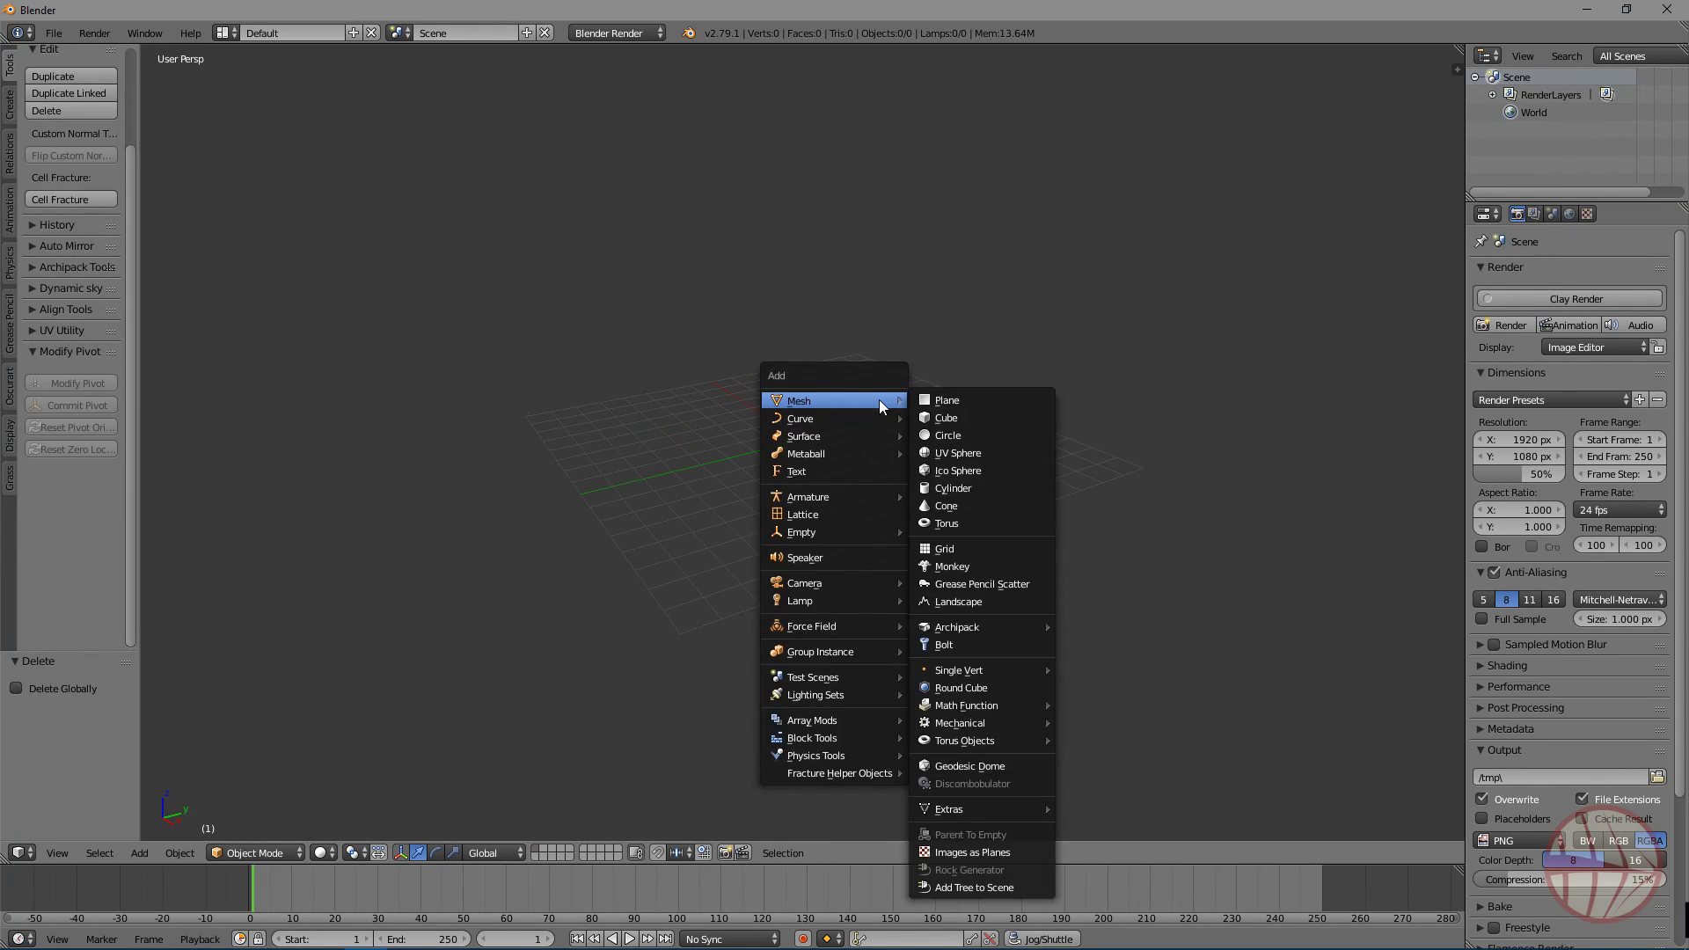
pyautogui.click(952, 567)
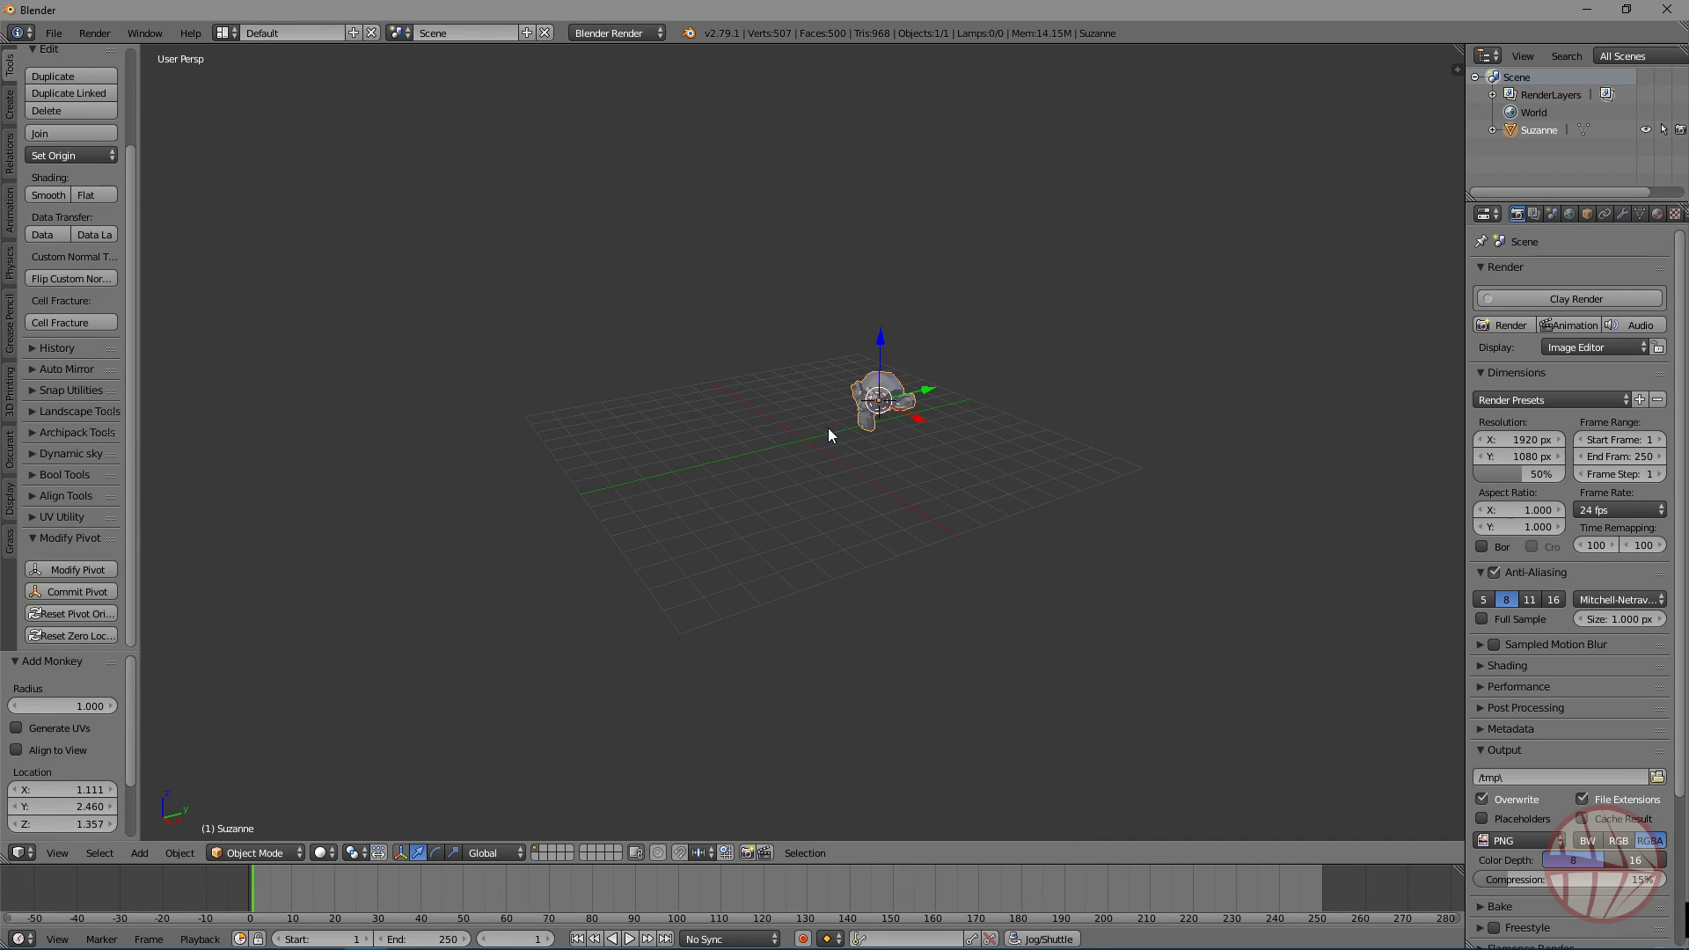
pyautogui.press('g')
pyautogui.click(811, 315)
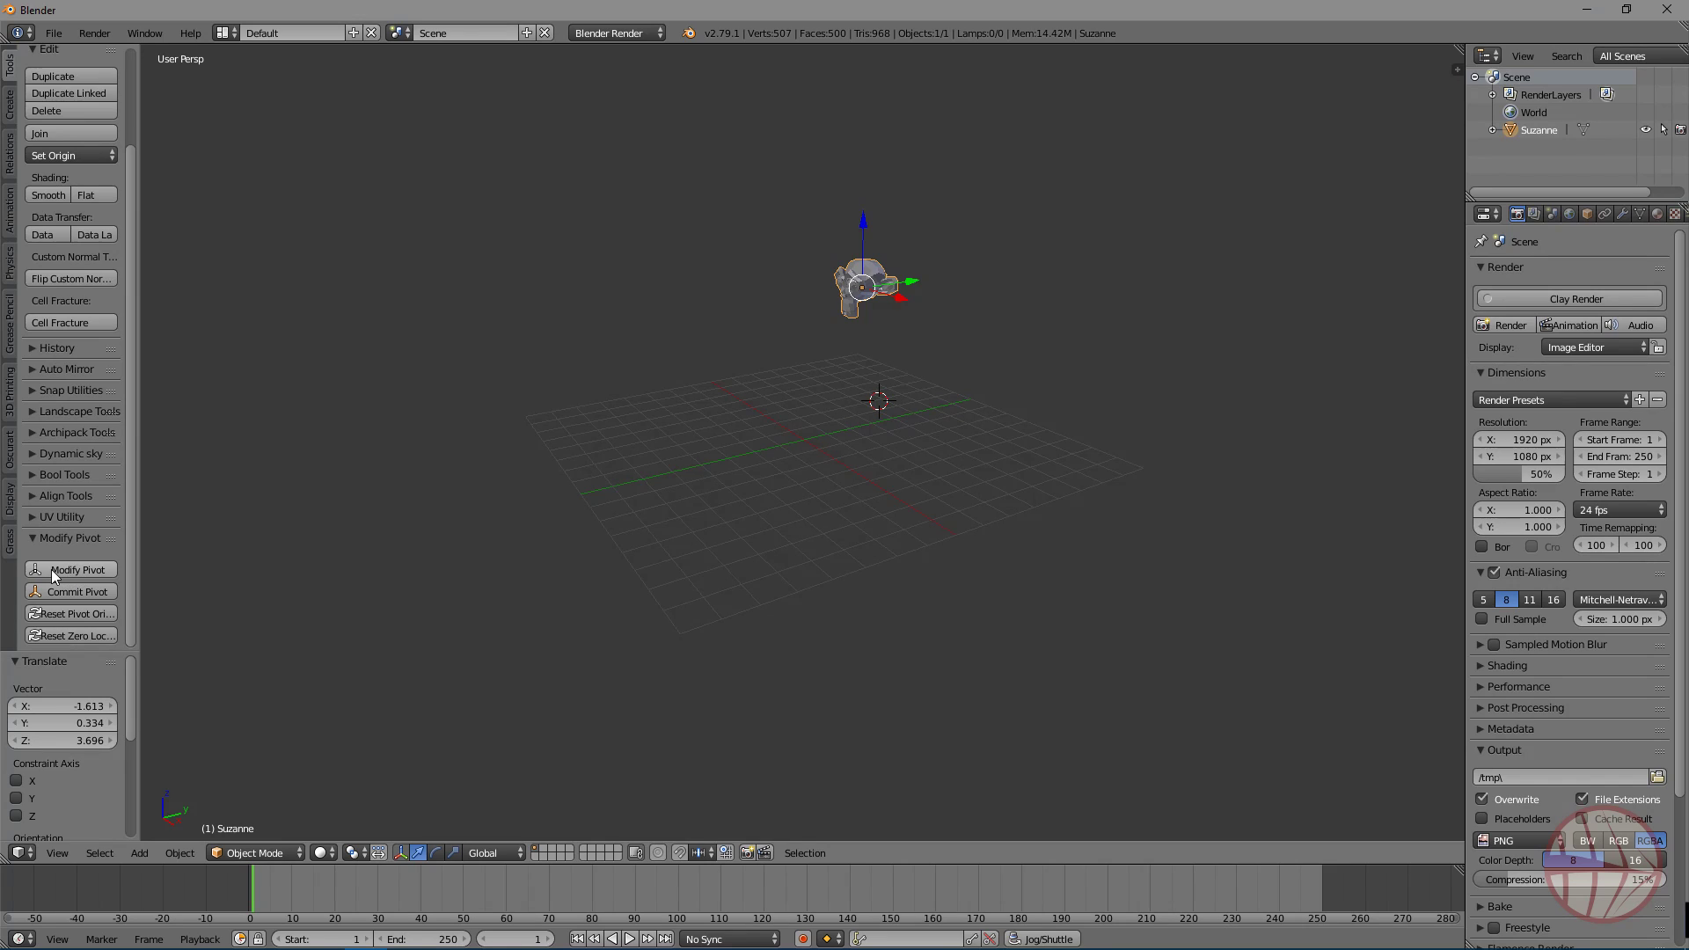
# Step: Create the BSAxis_Suzanne helper with Modify Pivot and move it to -4.329, -6.829, 0.575
pyautogui.click(51, 569)
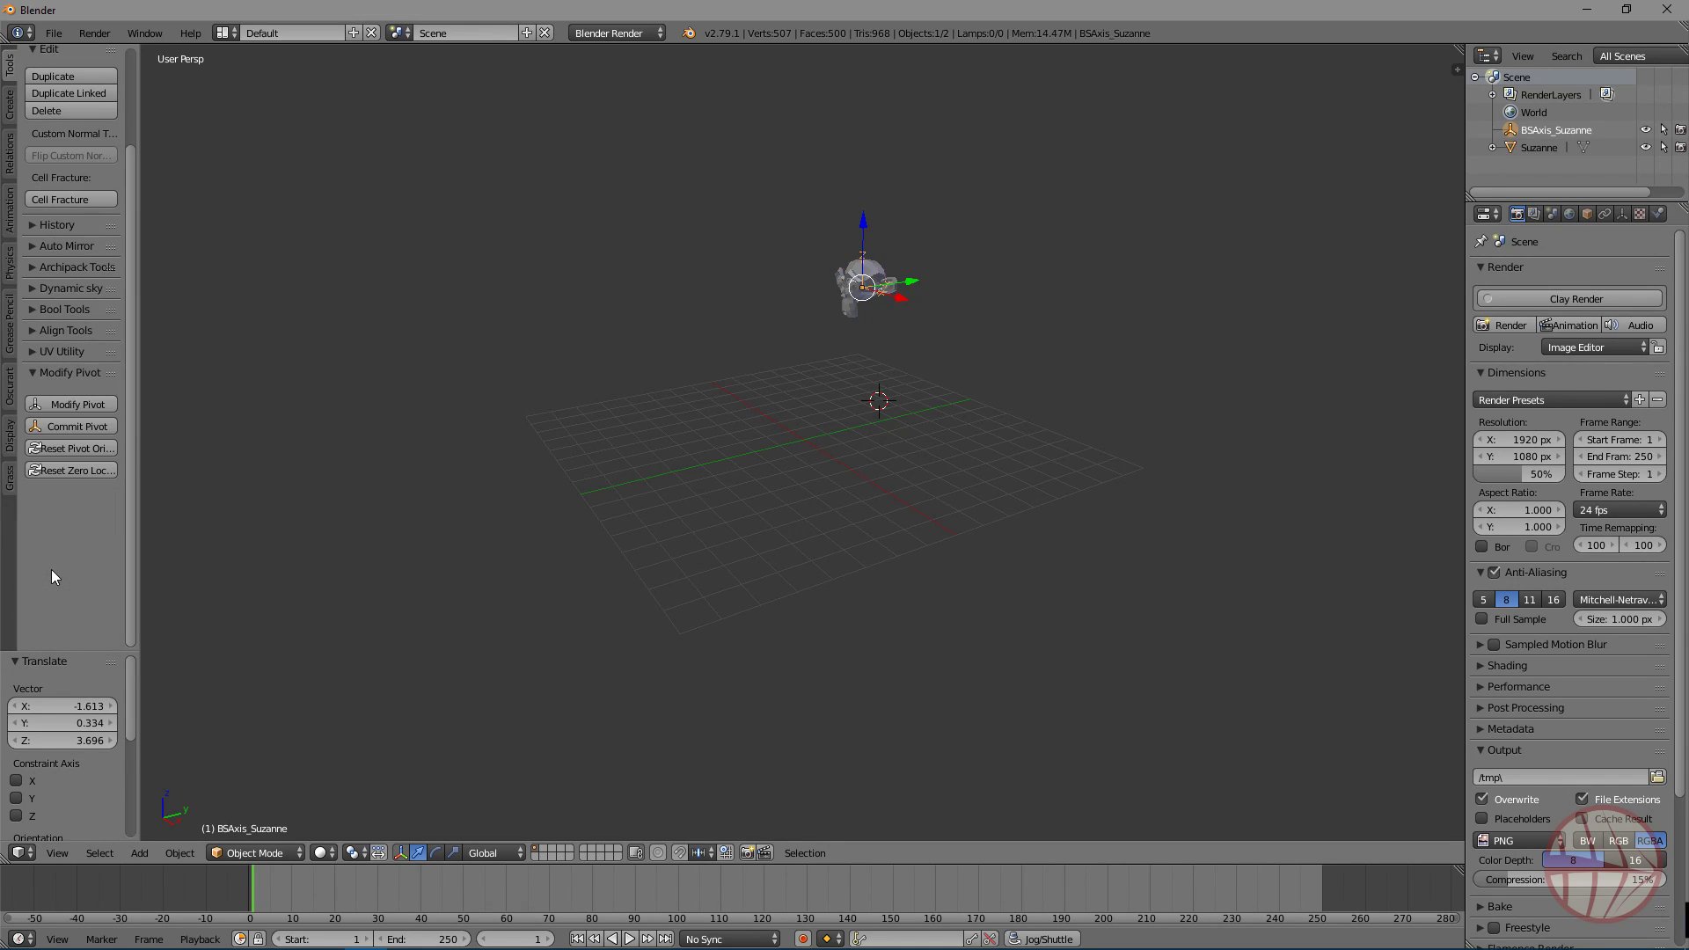
pyautogui.scroll(5, 887, 261)
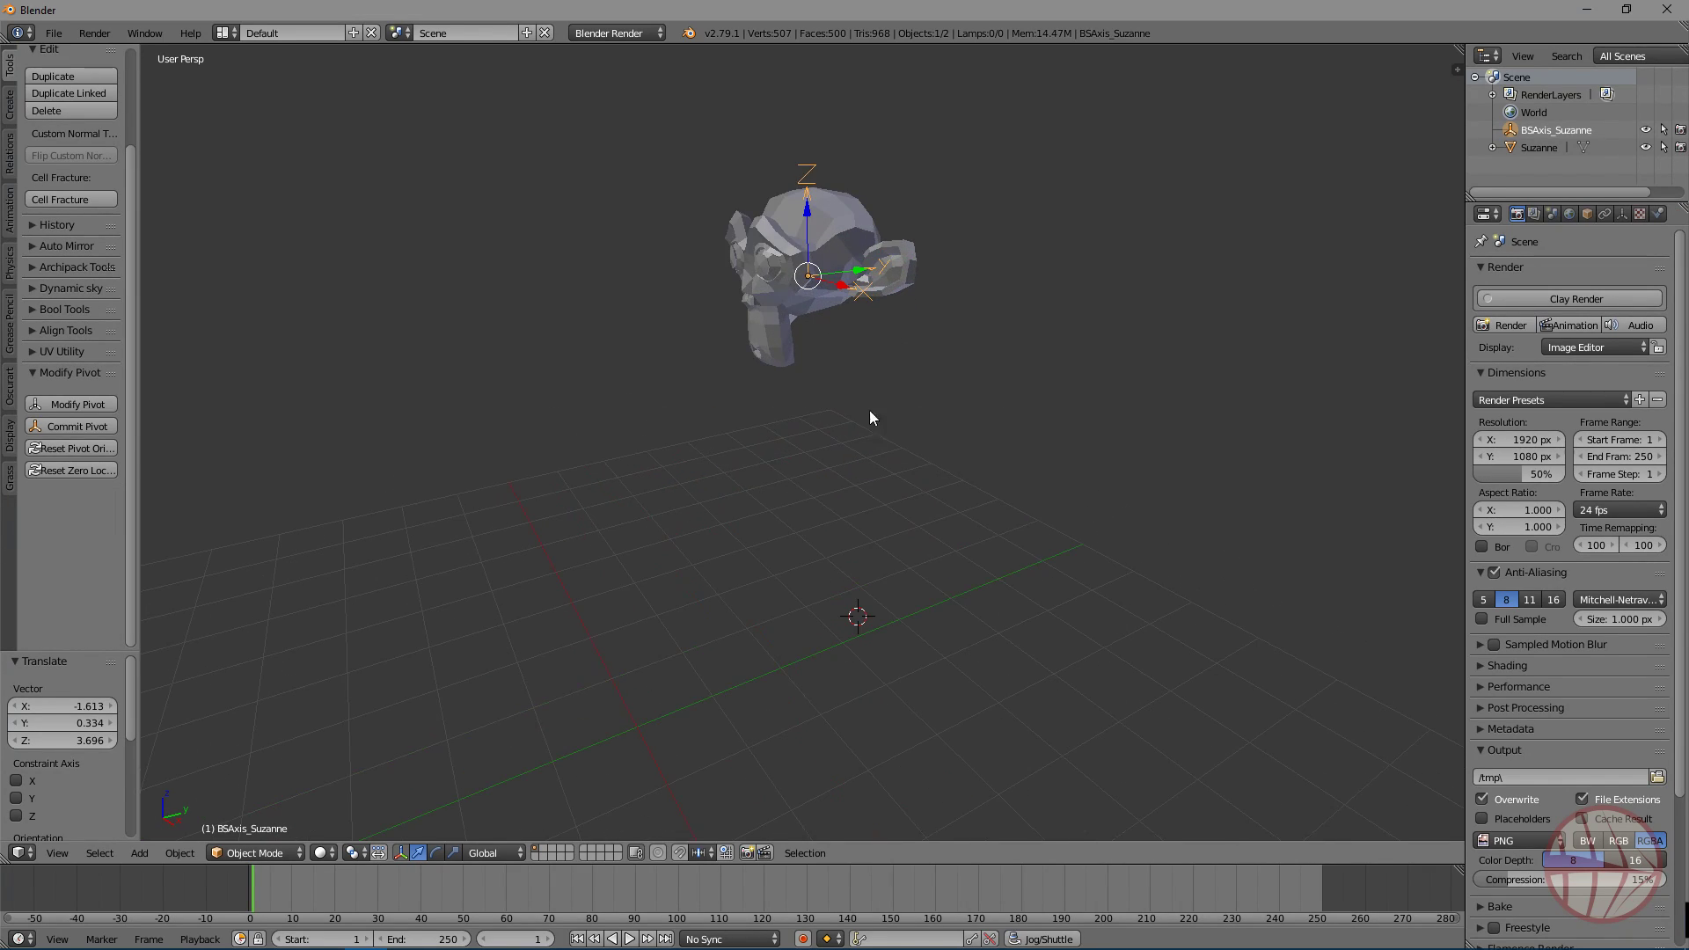
pyautogui.scroll(-2, 875, 415)
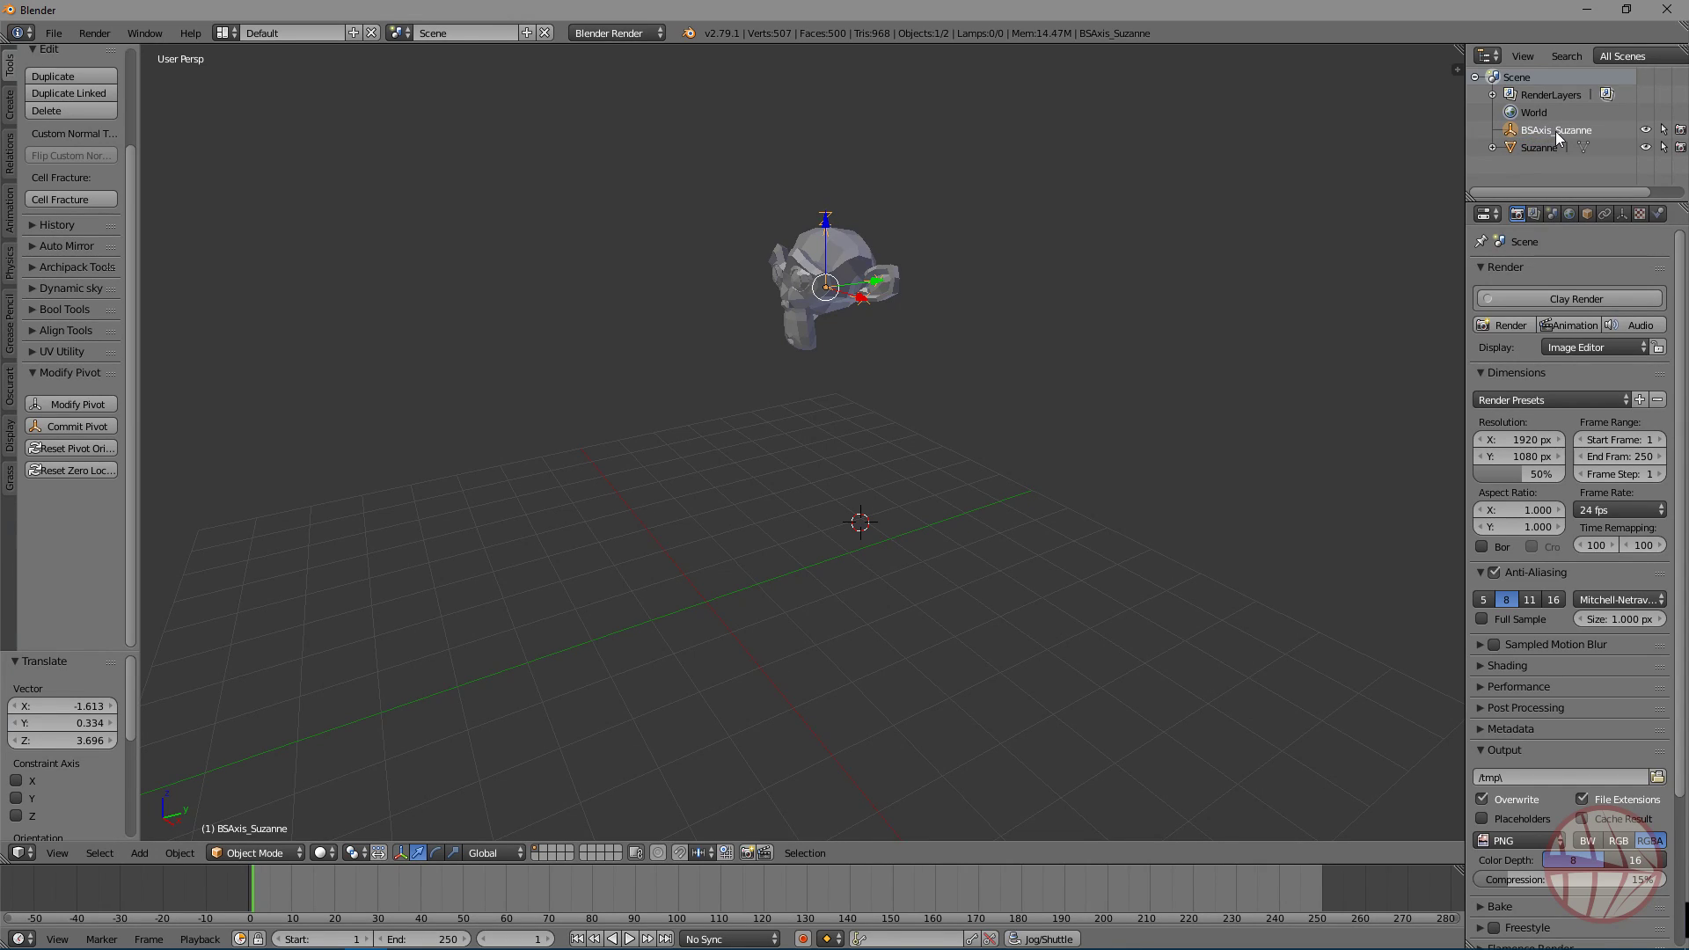
pyautogui.moveTo(572, 255); pyautogui.dragTo(724, 223, button='middle')
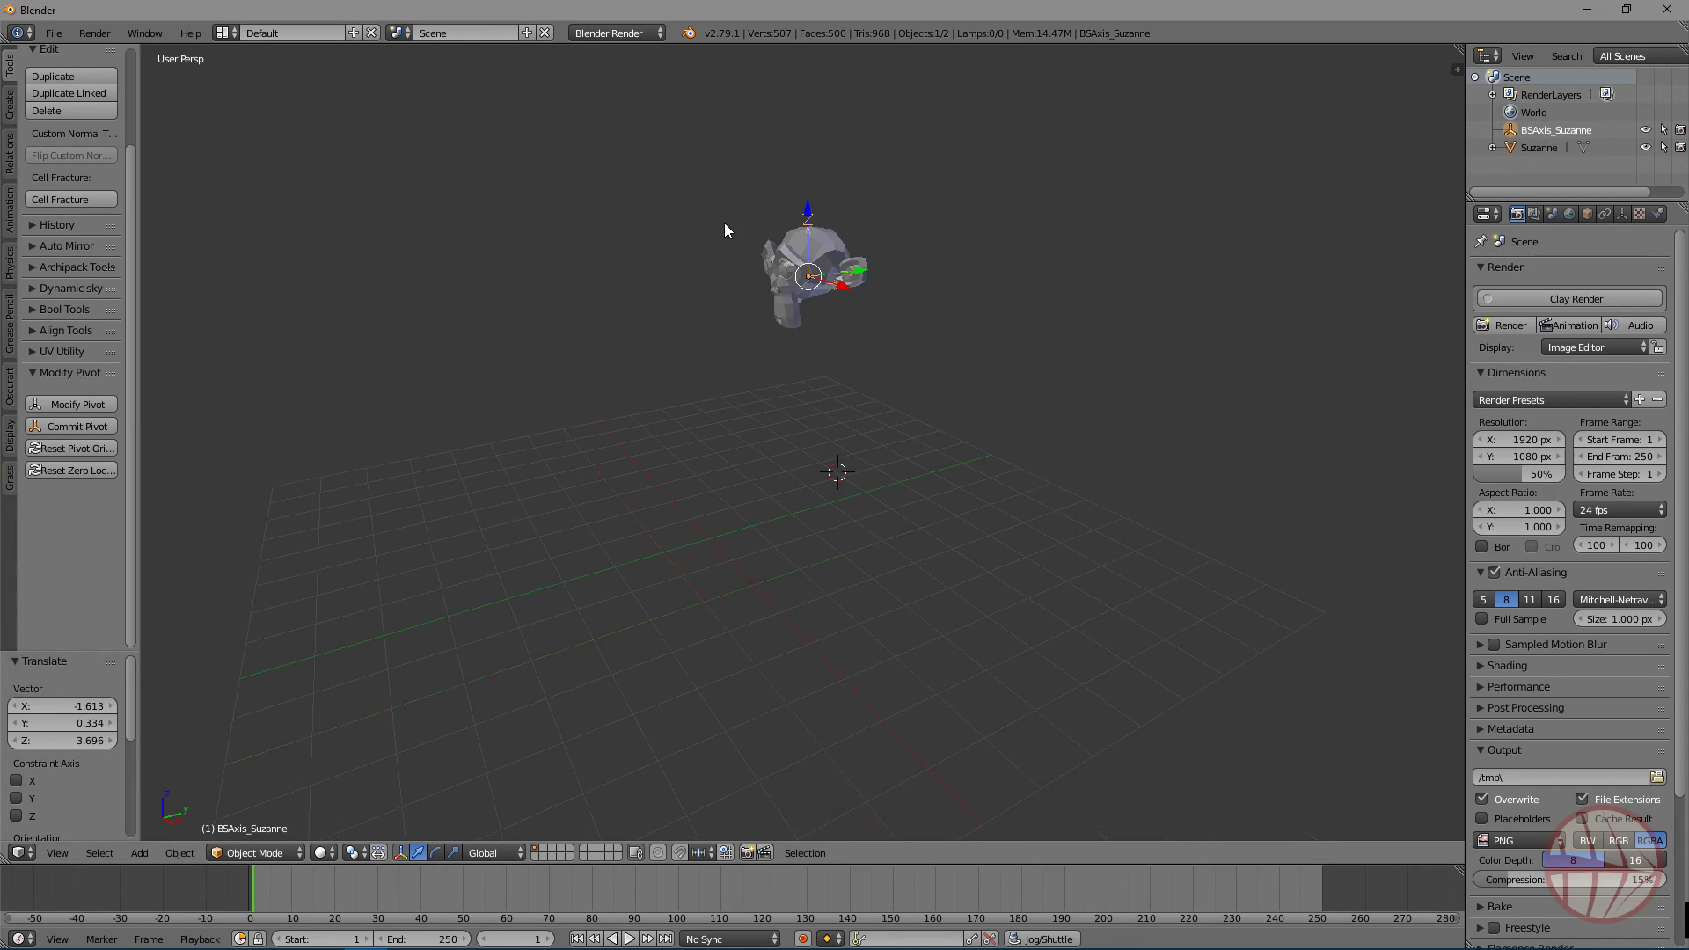
pyautogui.press('g')
pyautogui.click(408, 340)
pyautogui.moveTo(408, 339); pyautogui.dragTo(471, 403, button='middle')
# Step: Rotate the BSAxis_Suzanne pivot helper by 403°
pyautogui.press('r')
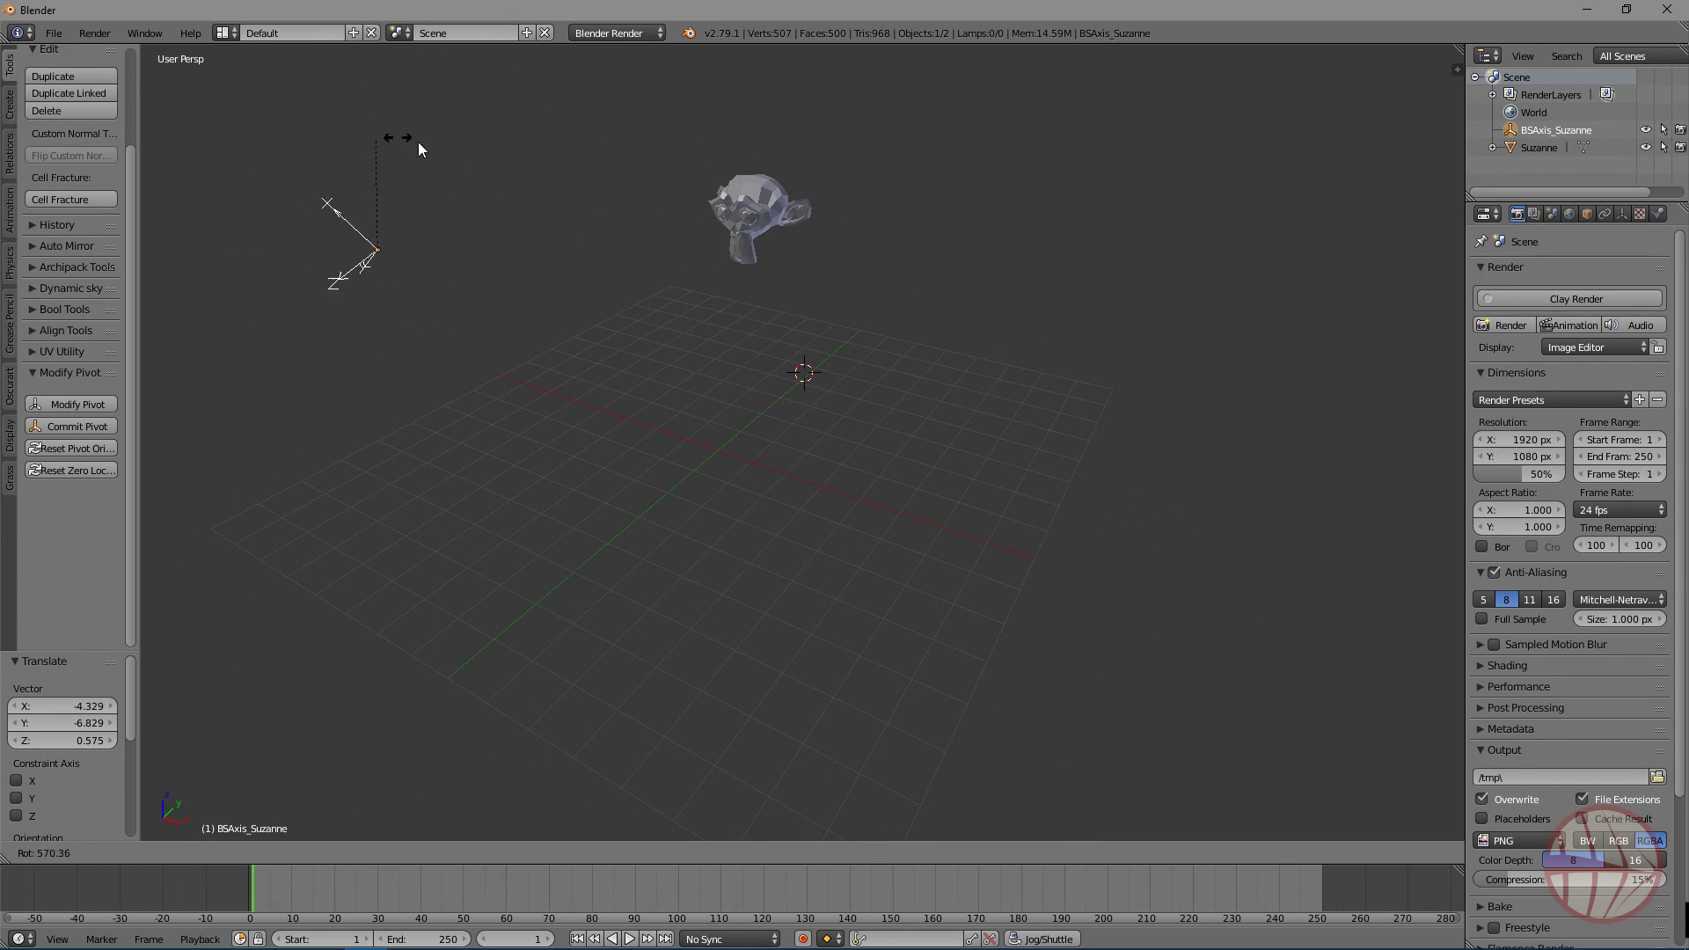
pyautogui.press('Escape')
pyautogui.moveTo(519, 341); pyautogui.dragTo(452, 350, button='middle')
pyautogui.press('r')
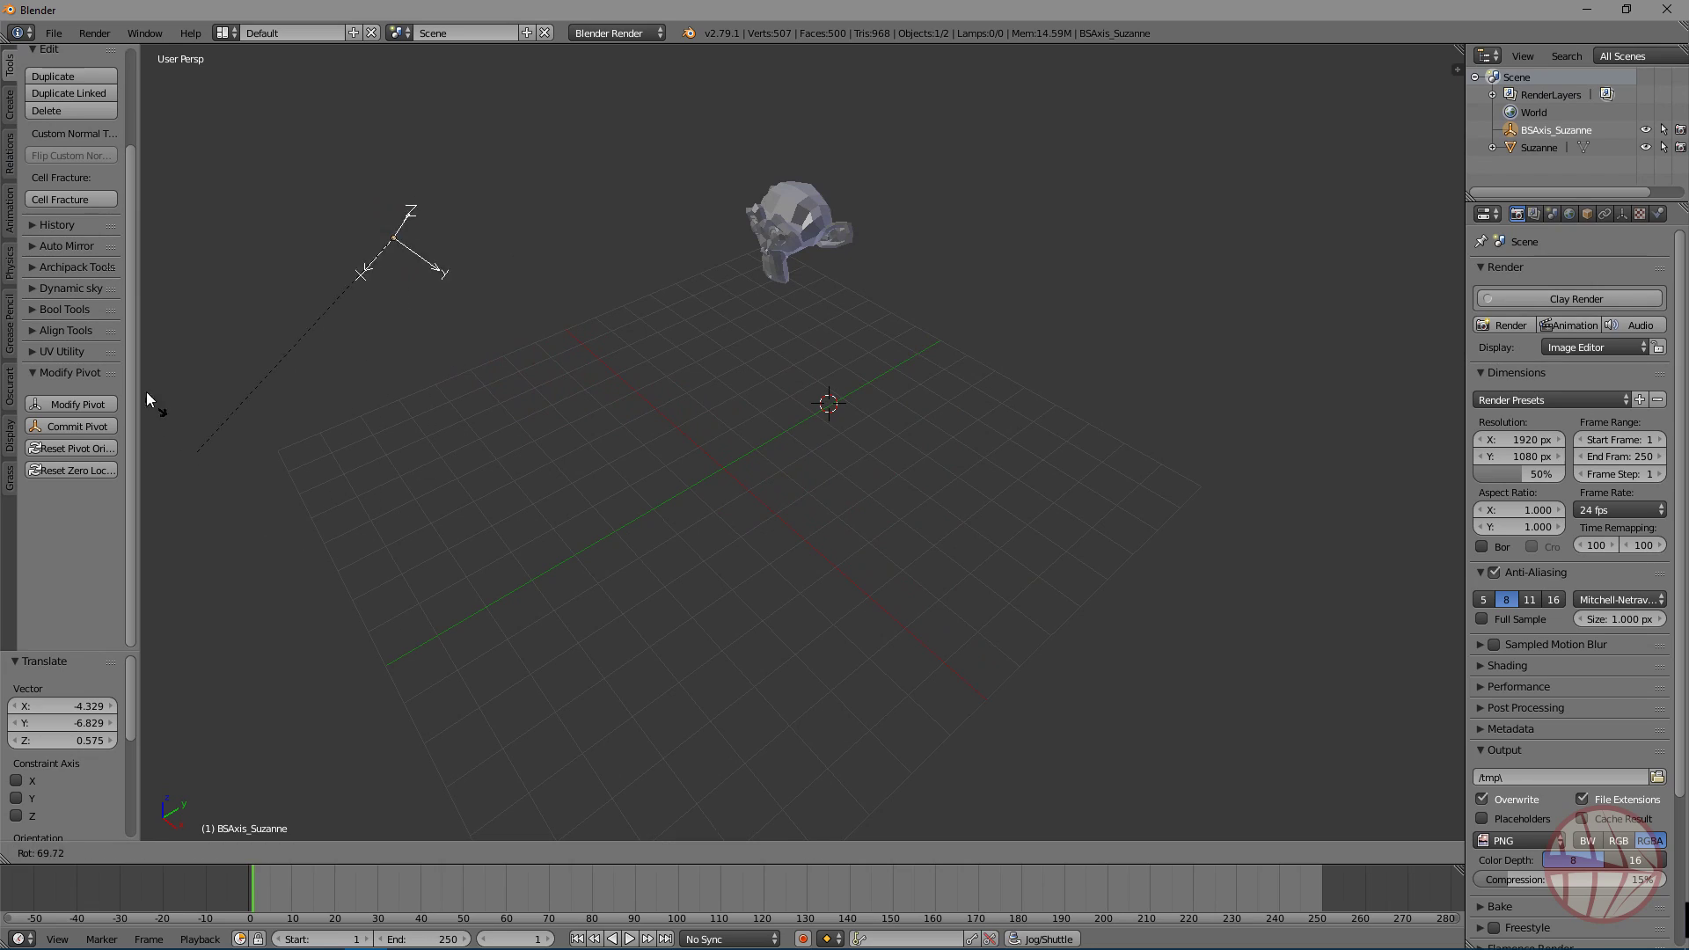
pyautogui.click(369, 343)
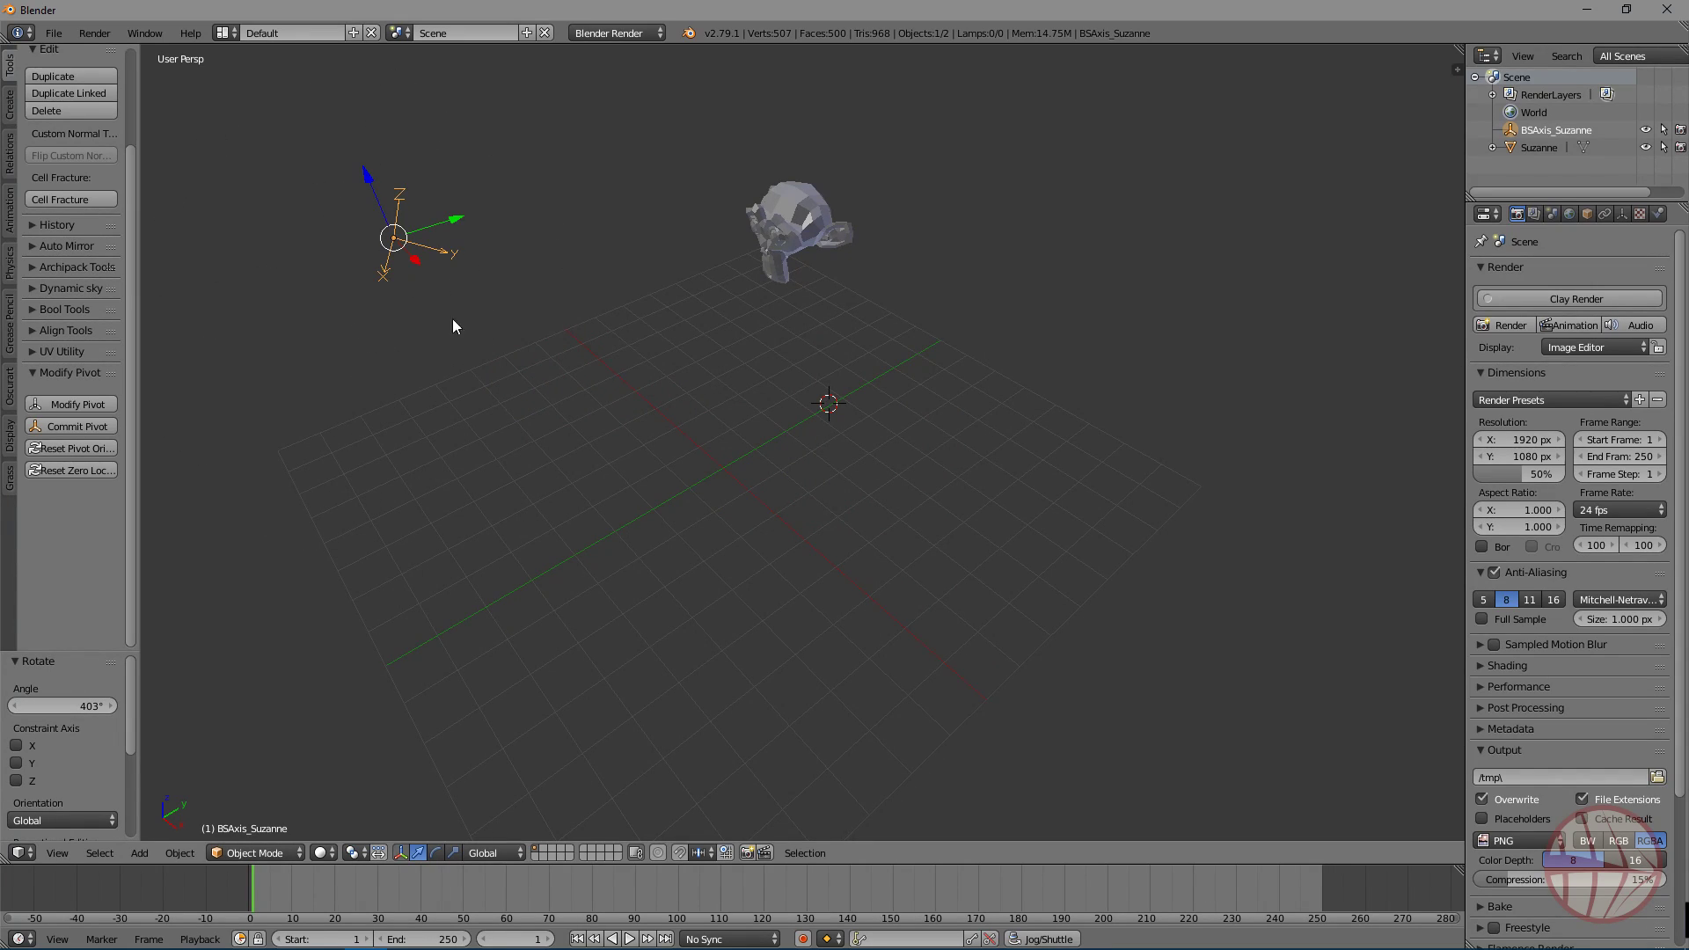
# Step: Set the transform orientation to Local
pyautogui.click(493, 858)
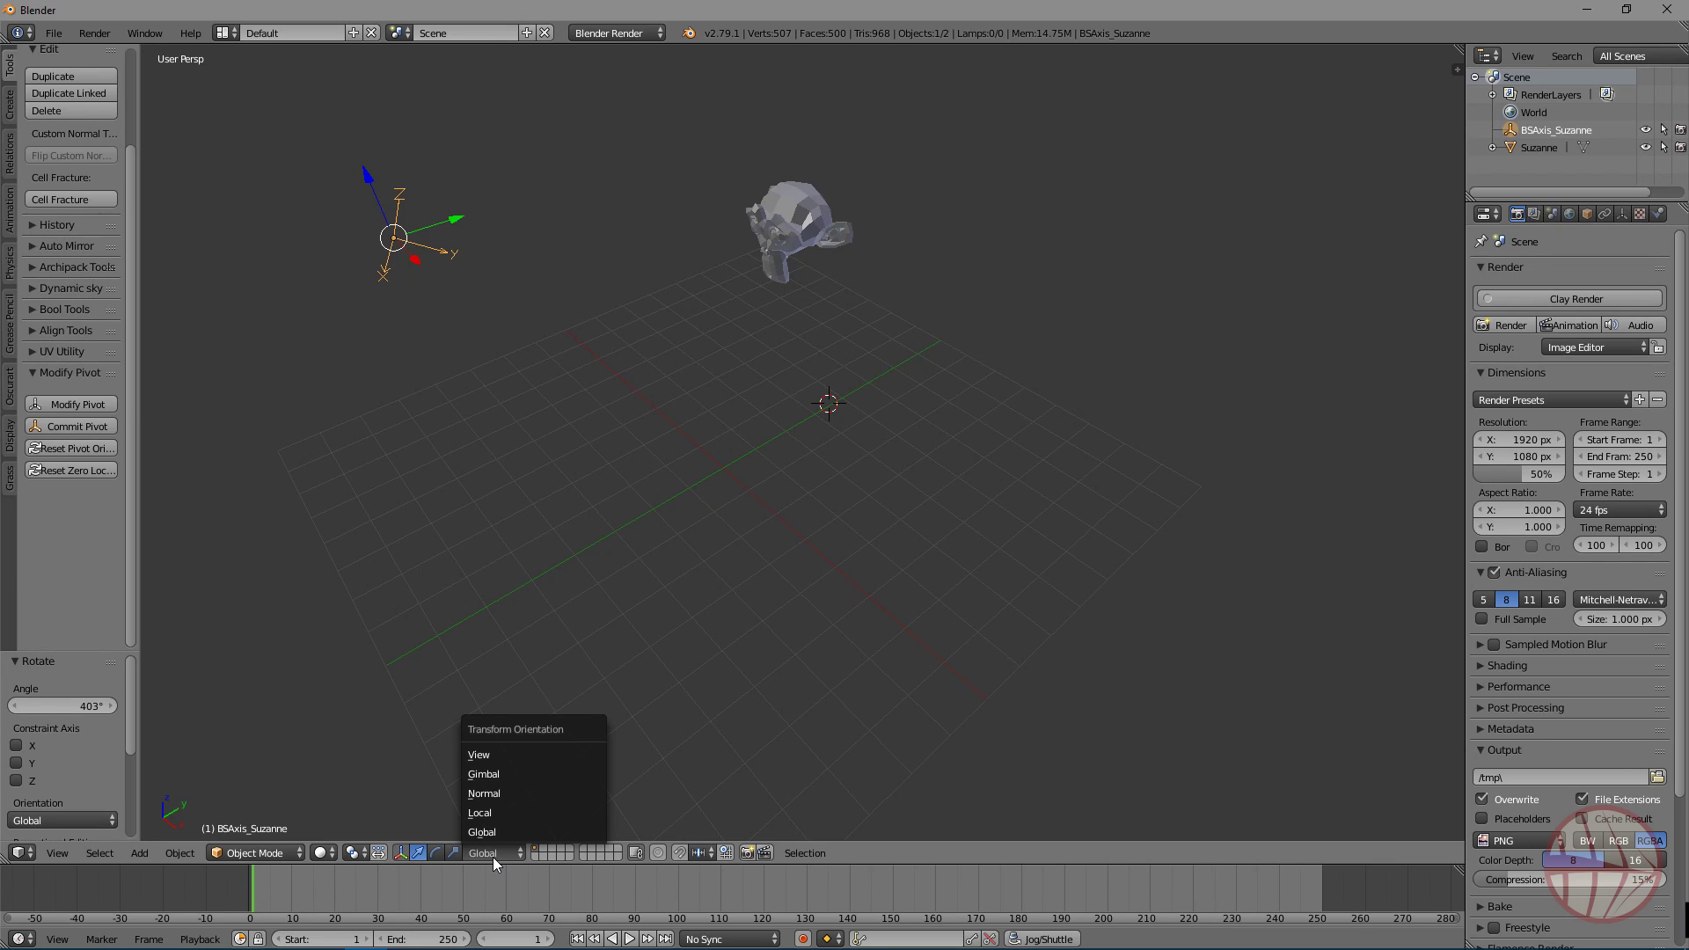
pyautogui.click(528, 831)
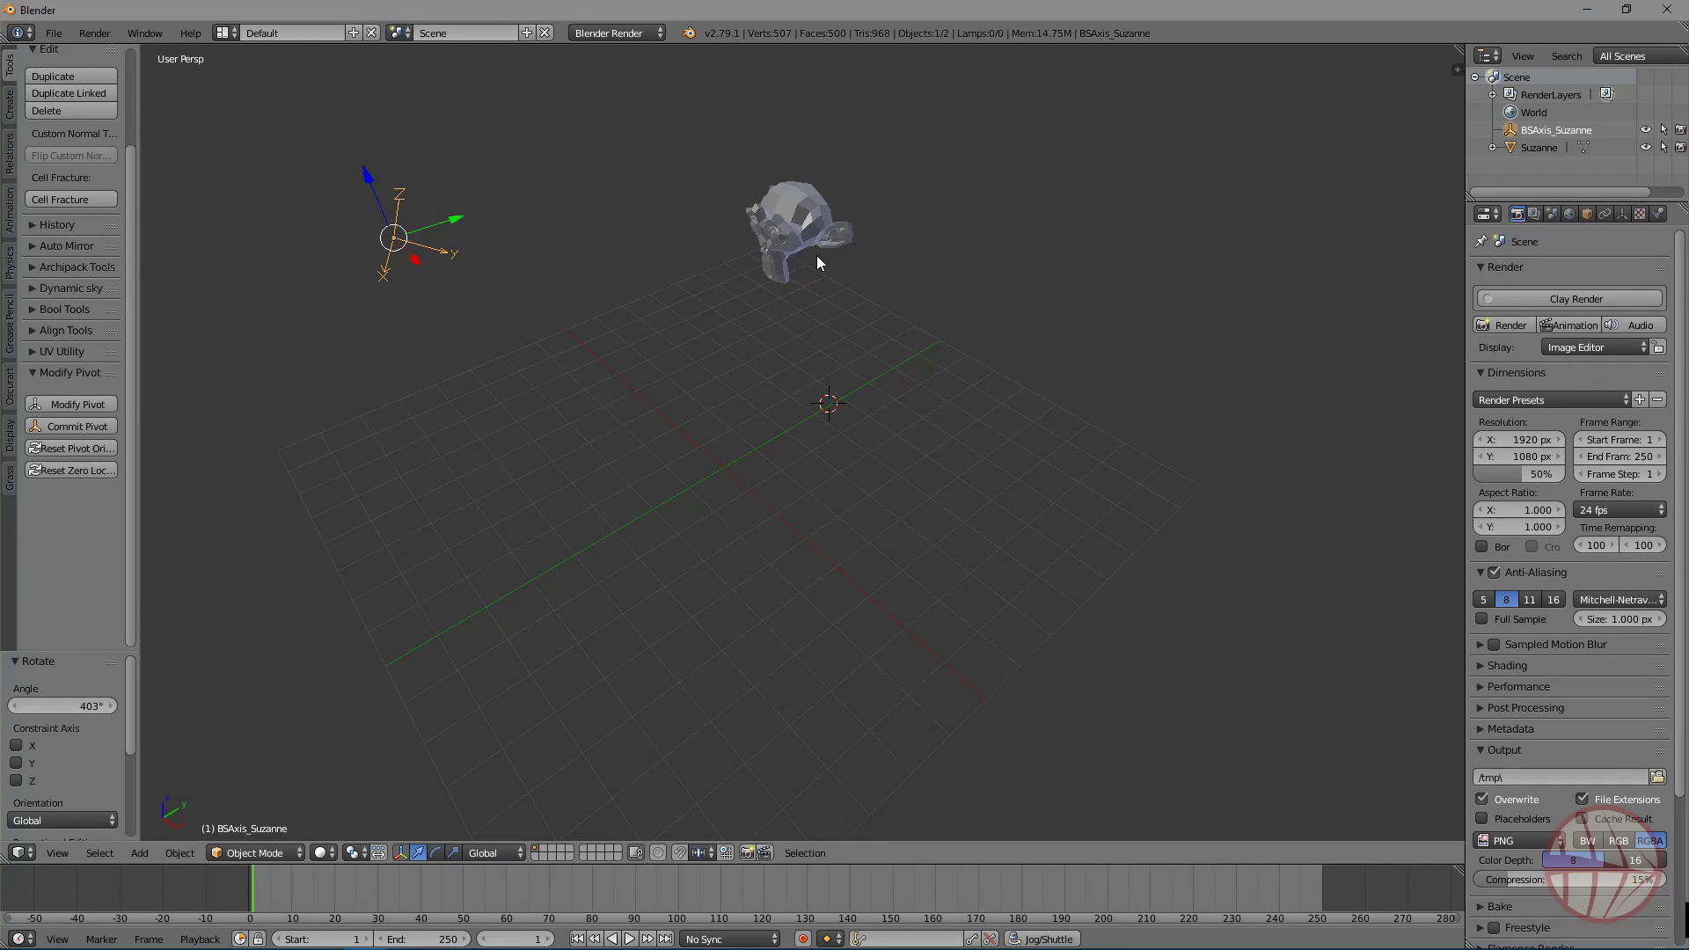
pyautogui.click(493, 853)
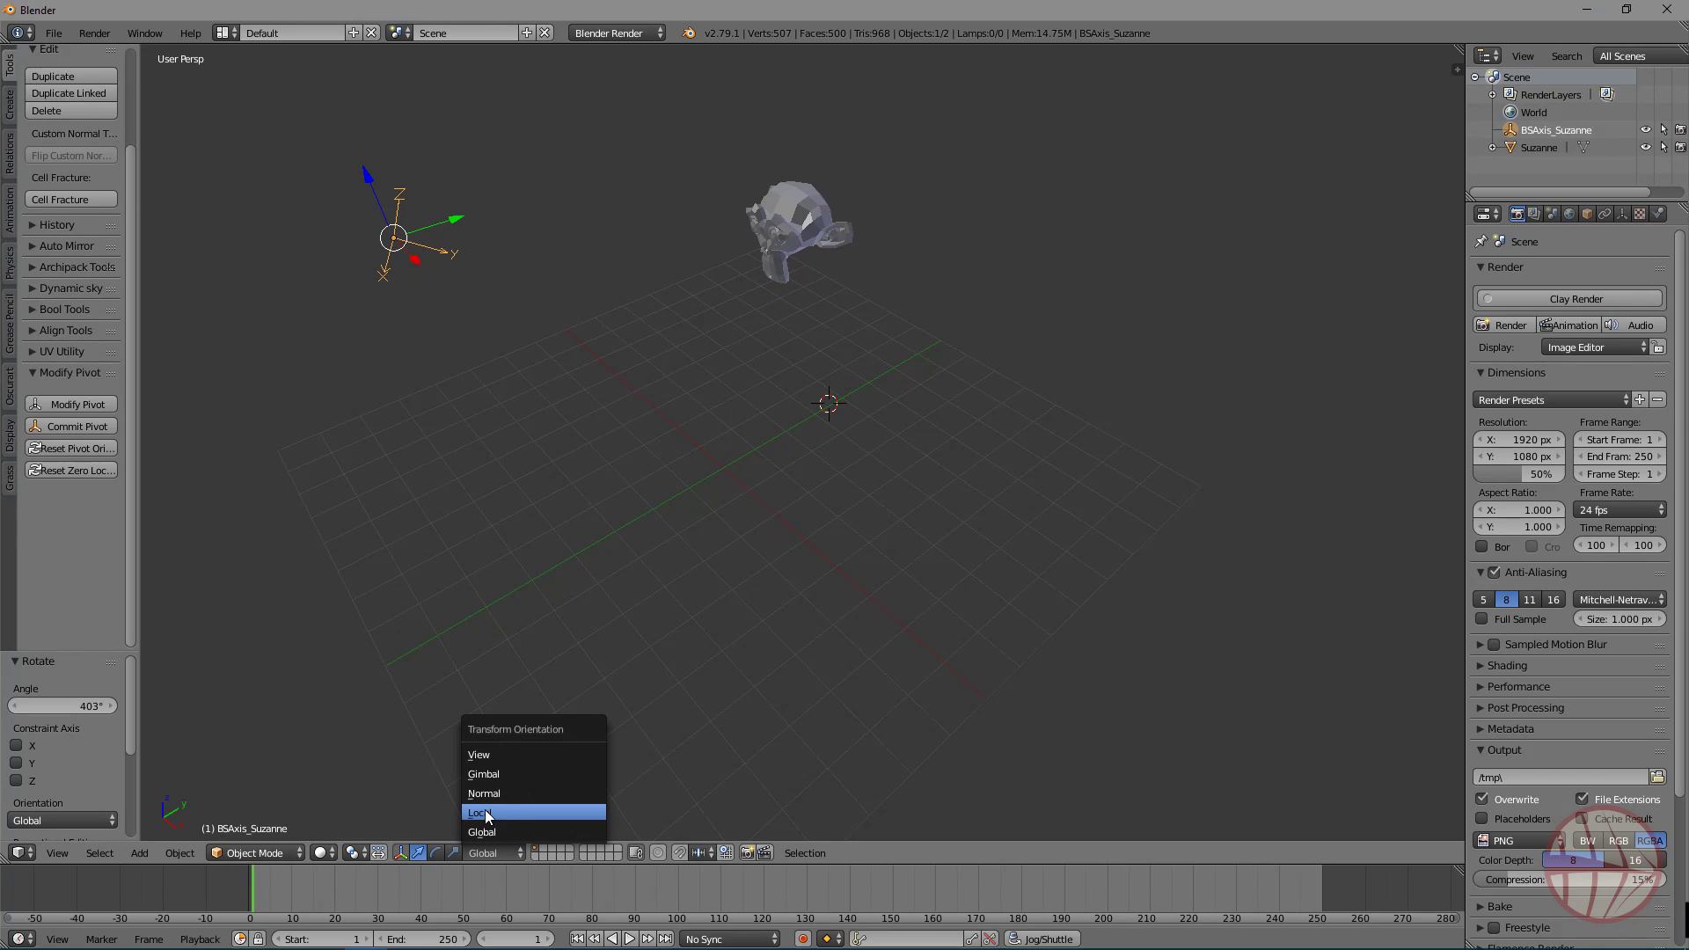
pyautogui.click(484, 810)
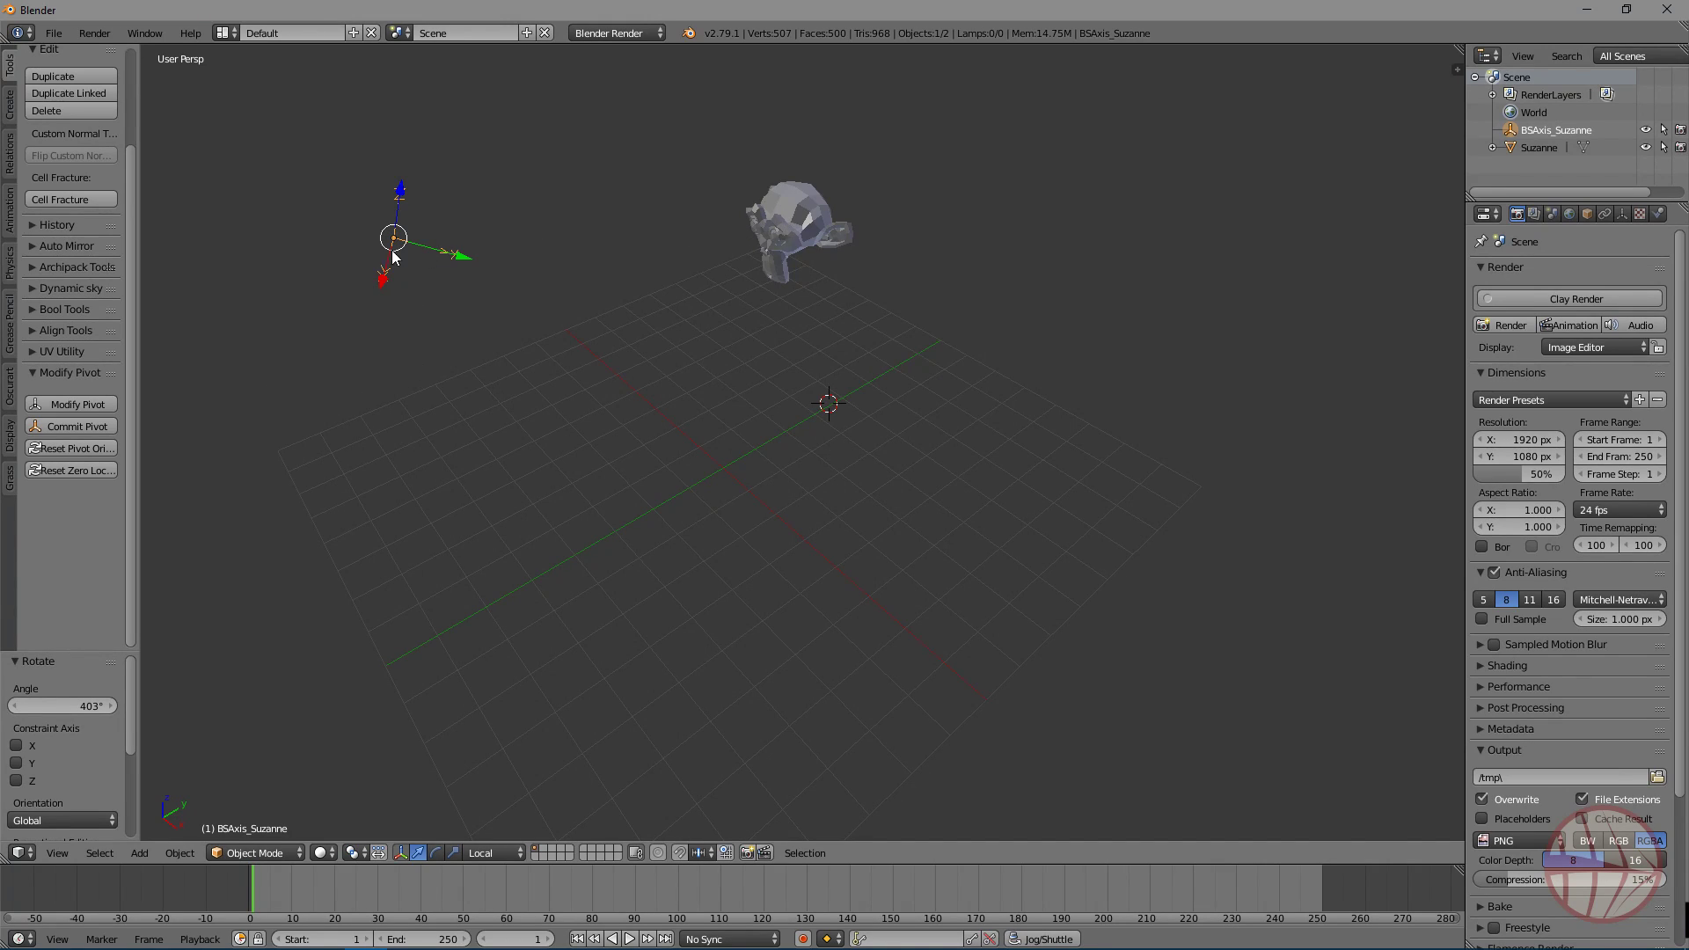
# Step: Reselect the BSAxis_Suzanne helper and commit the pivot to Suzanne
pyautogui.rightClick(810, 221)
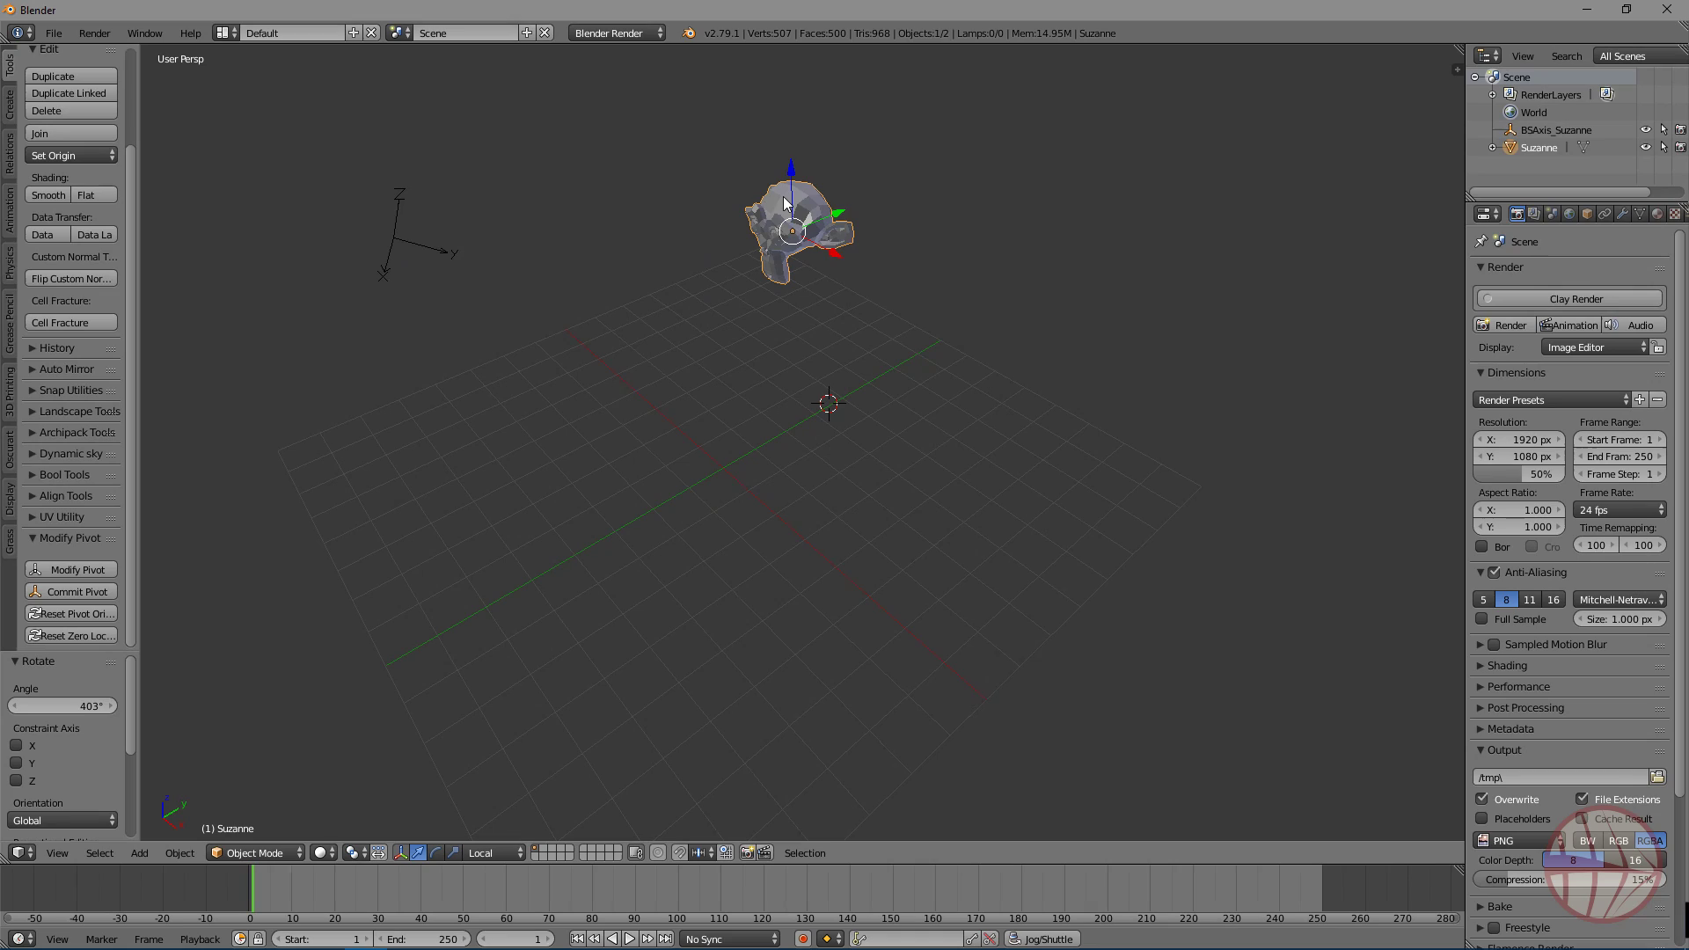
pyautogui.rightClick(431, 250)
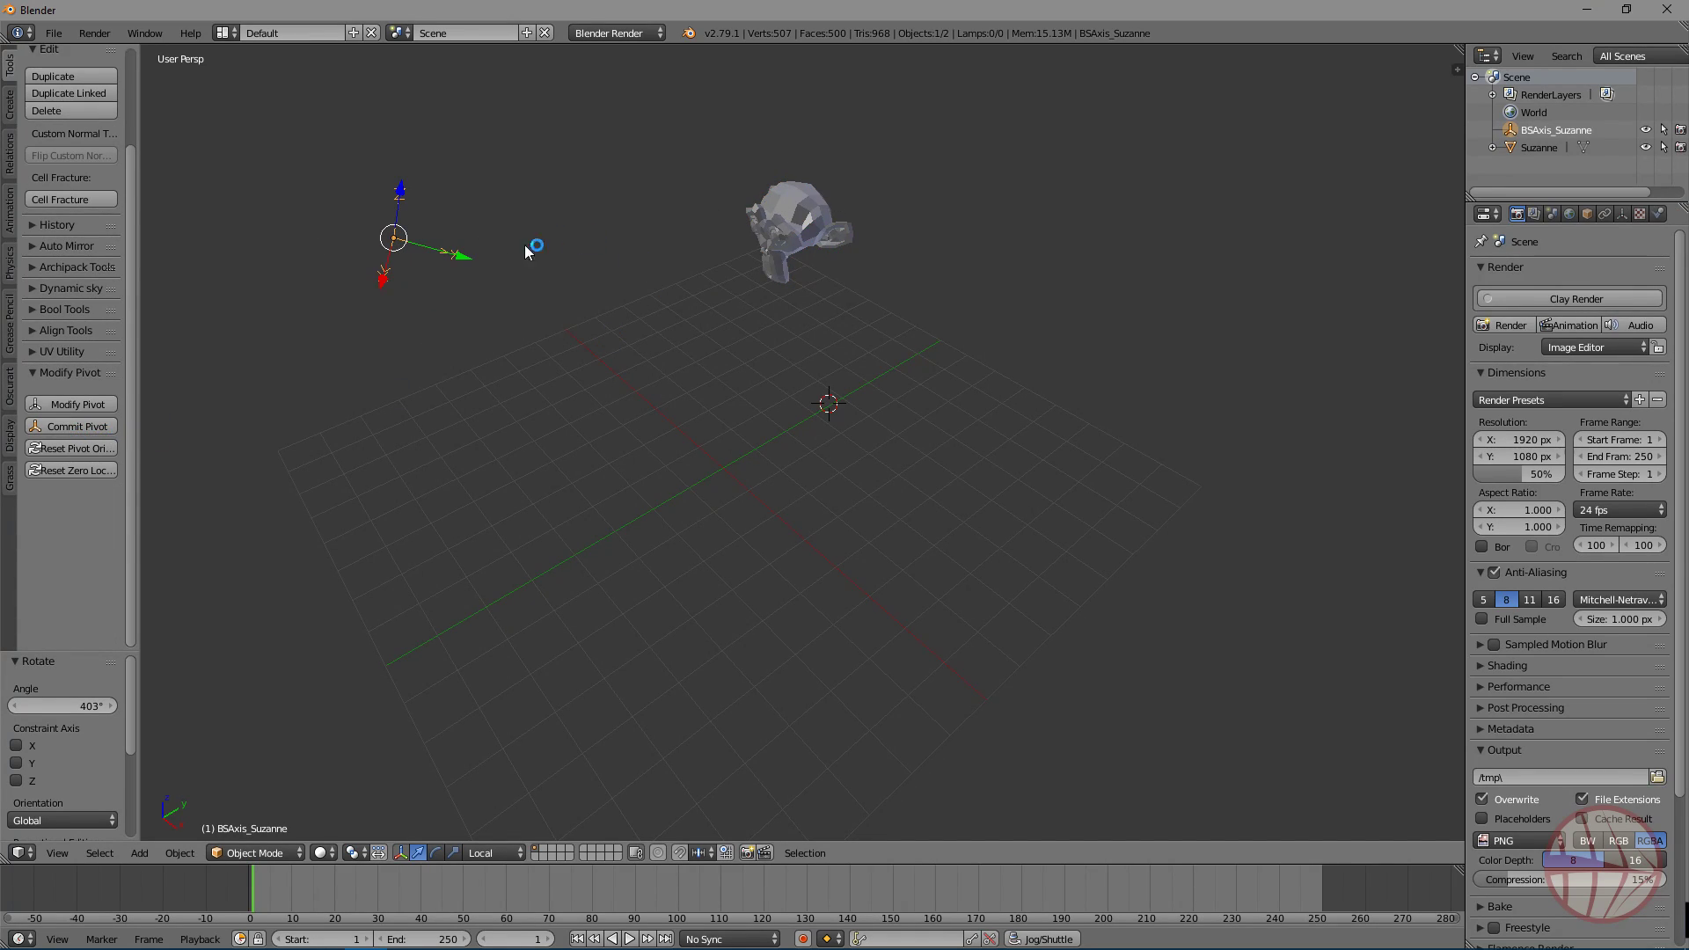
pyautogui.click(54, 450)
pyautogui.click(73, 427)
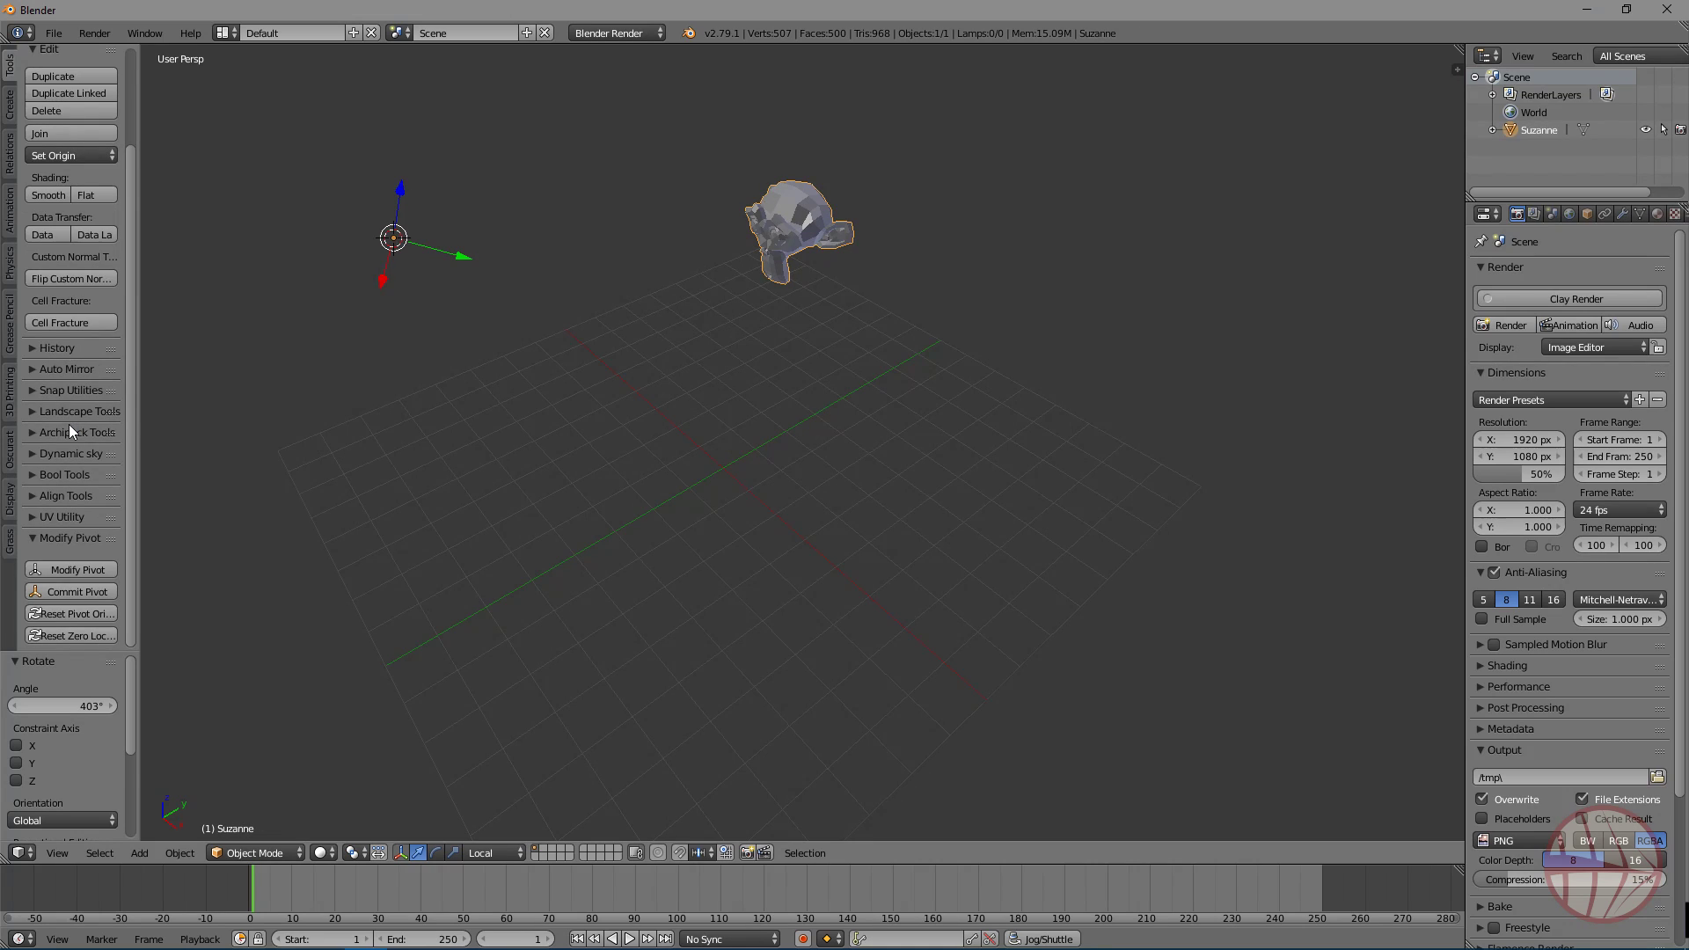
pyautogui.press('r')
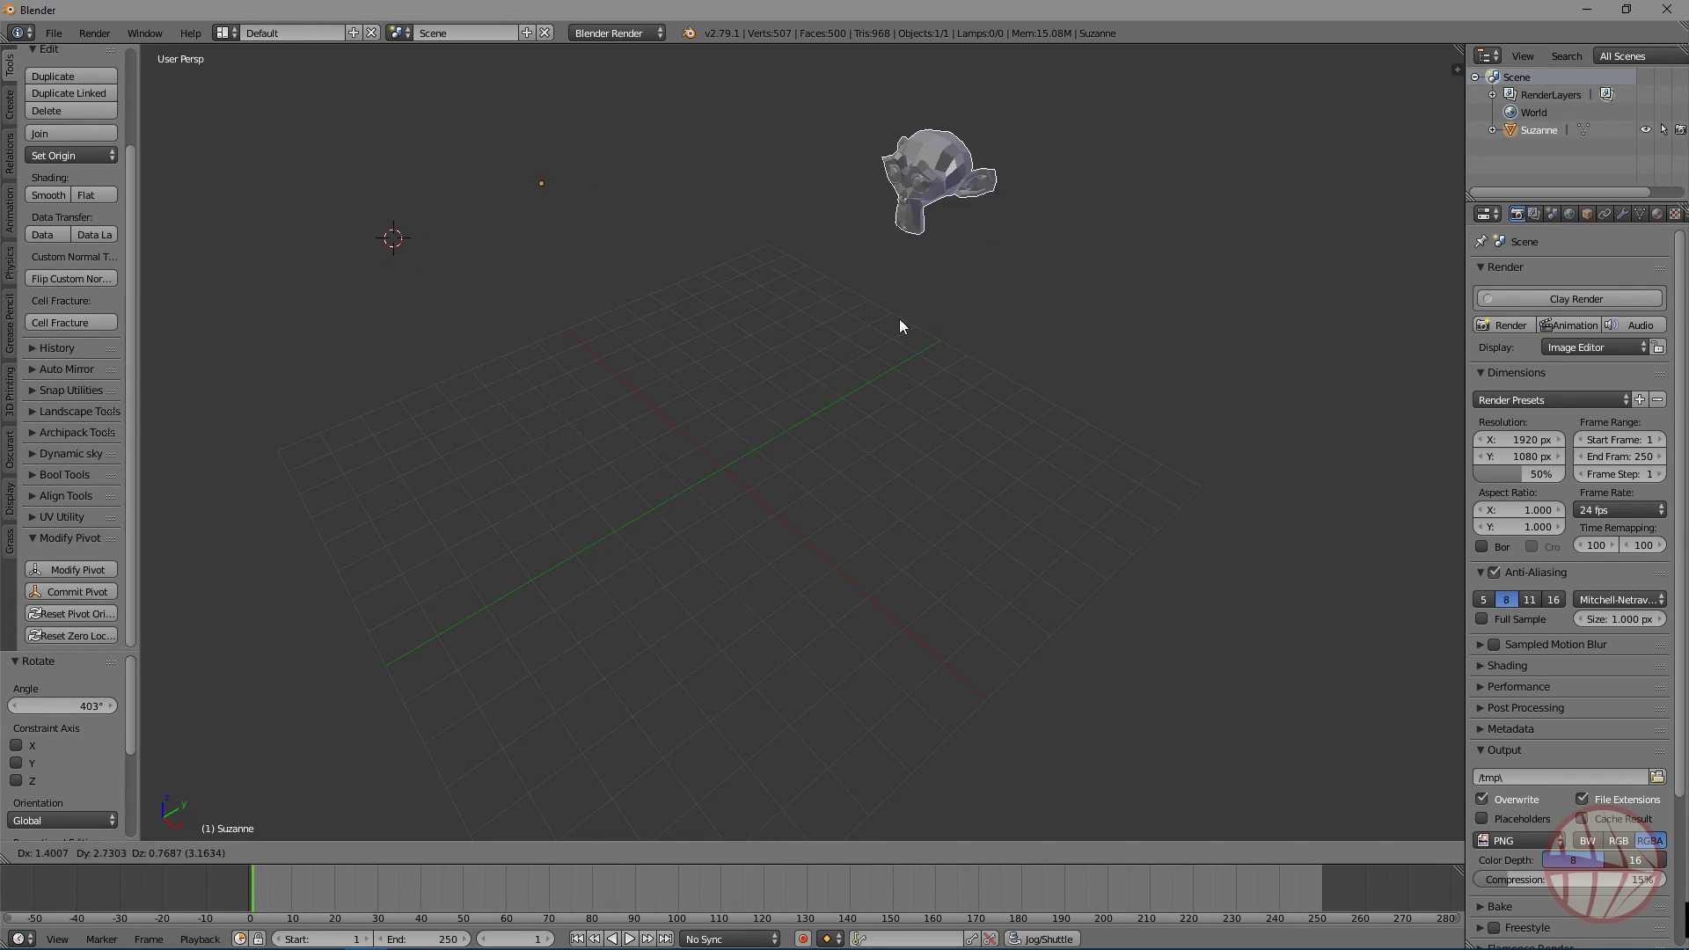
pyautogui.press('Escape')
pyautogui.moveTo(723, 303); pyautogui.dragTo(302, 278, button='middle')
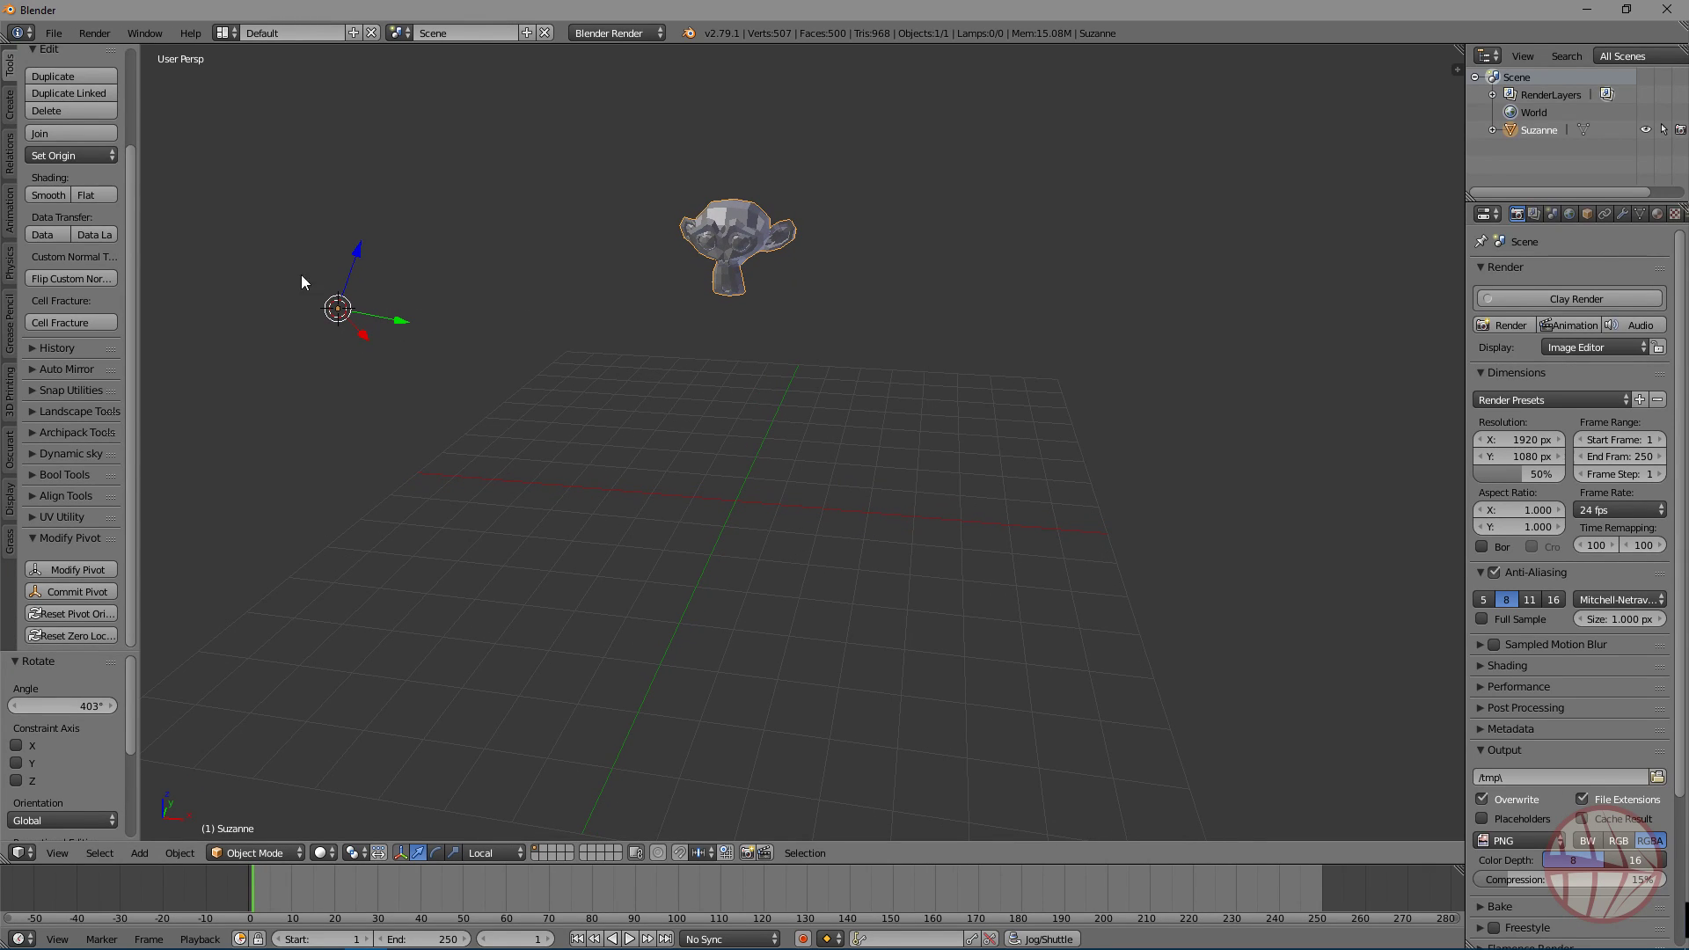
pyautogui.moveTo(796, 502); pyautogui.dragTo(552, 463, button='middle')
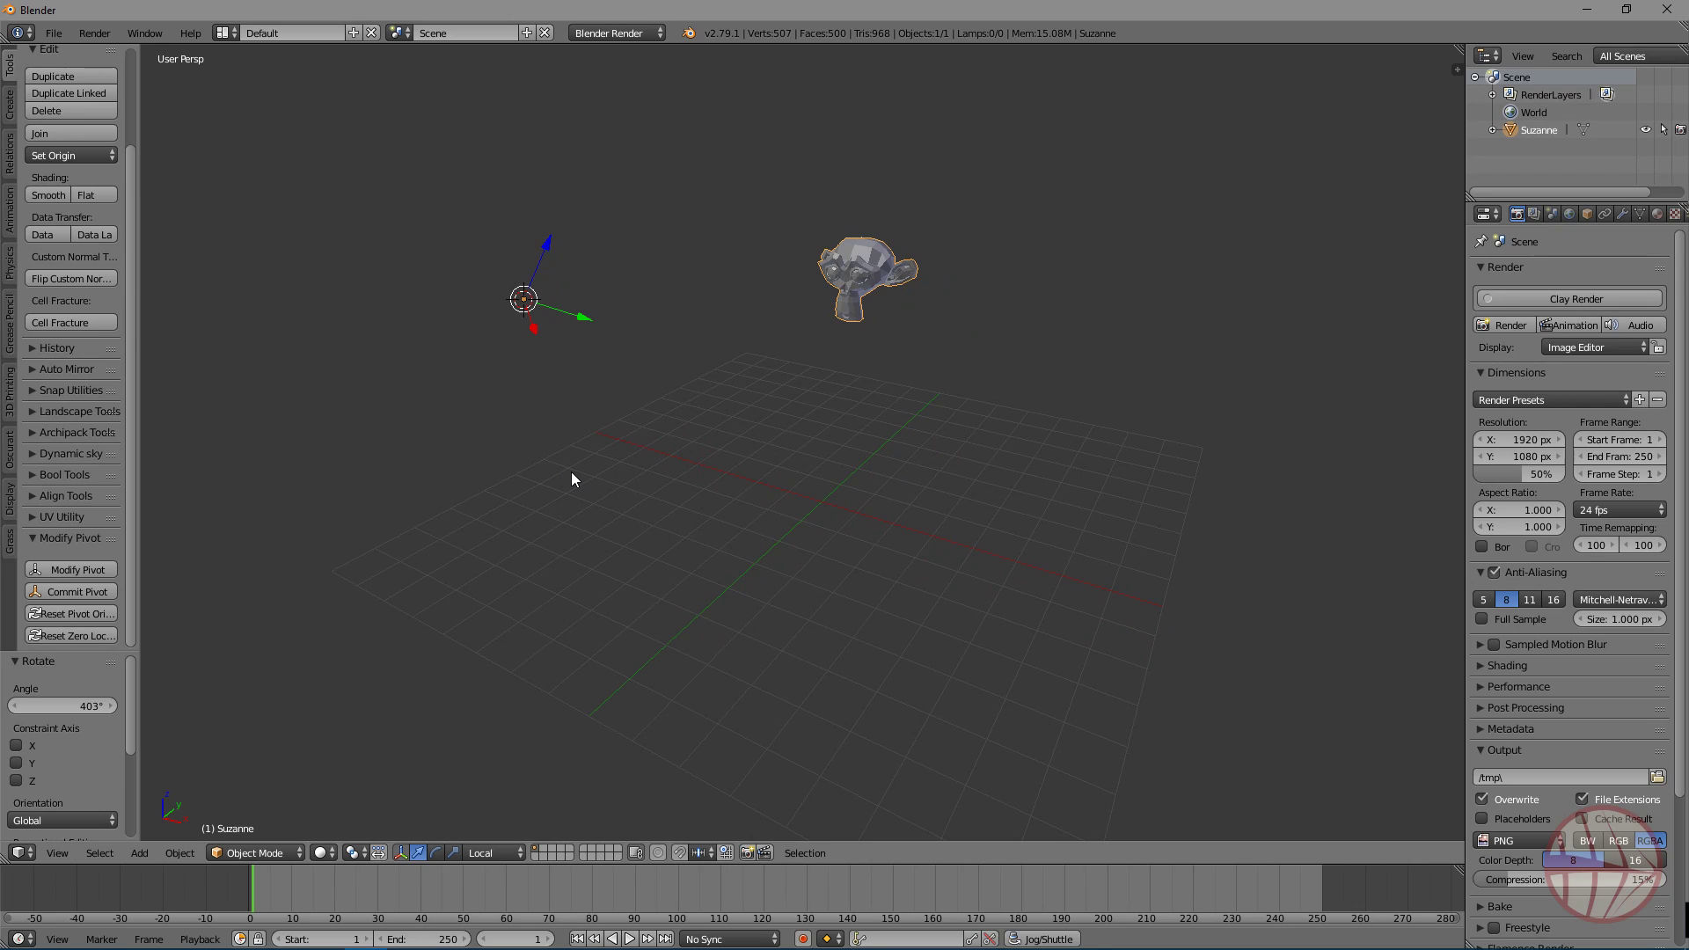
pyautogui.press('r')
pyautogui.press('Escape')
pyautogui.press('r')
pyautogui.press('y')
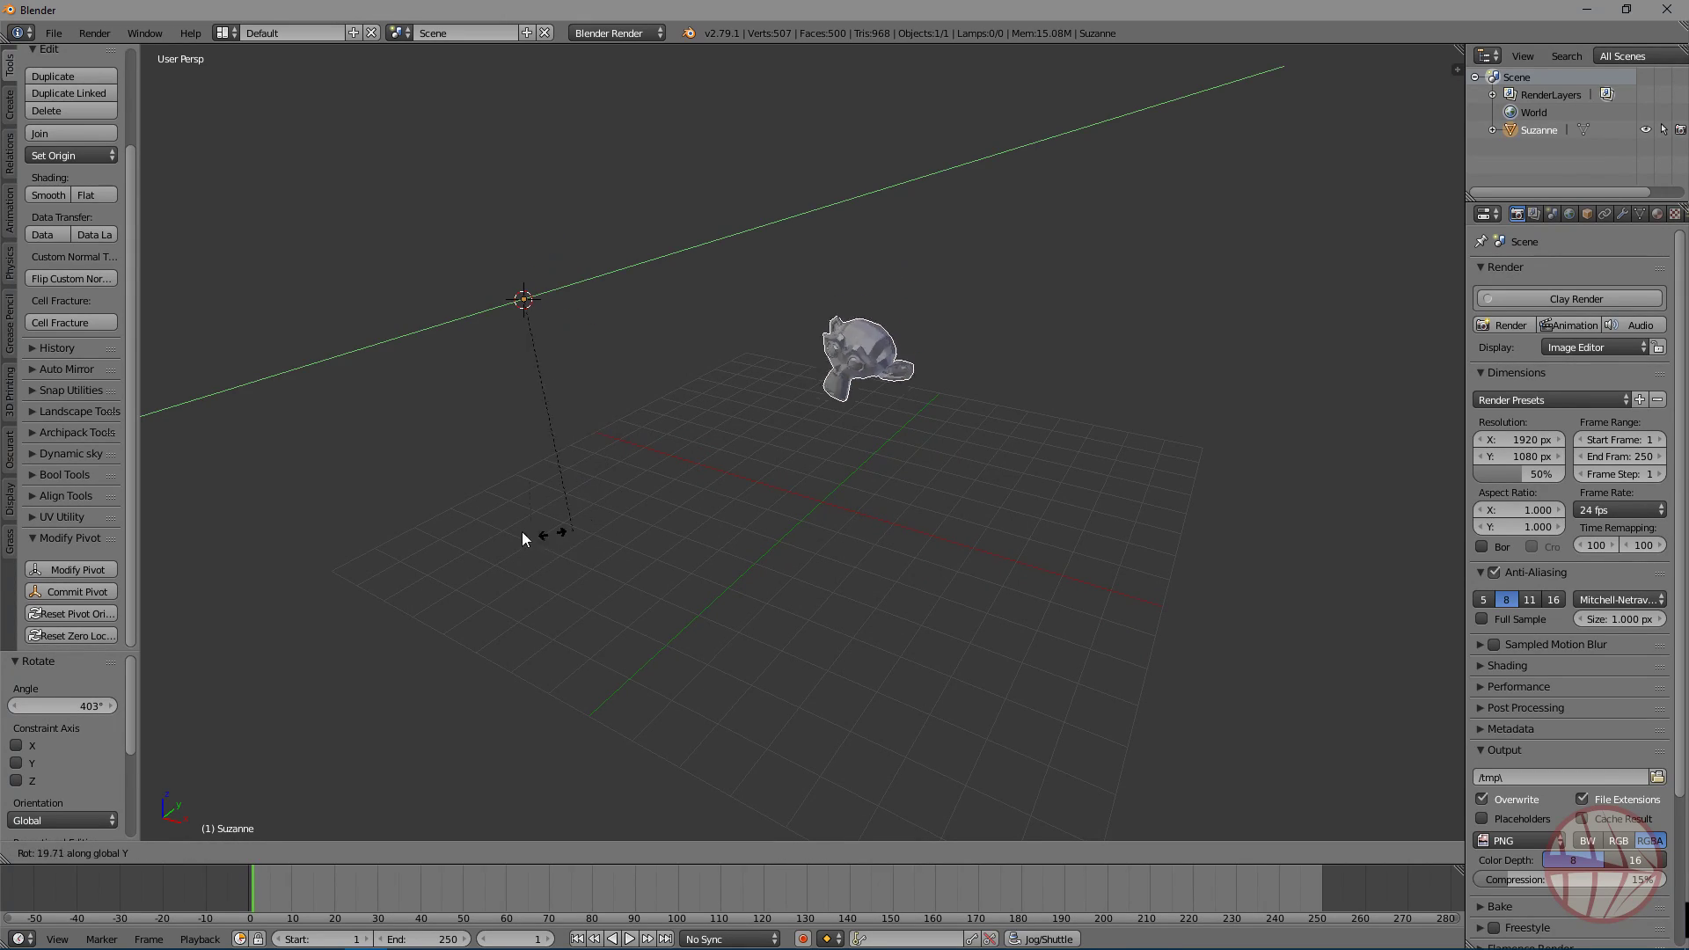
pyautogui.press('Escape')
pyautogui.moveTo(609, 553); pyautogui.dragTo(684, 484, button='middle')
pyautogui.press('r')
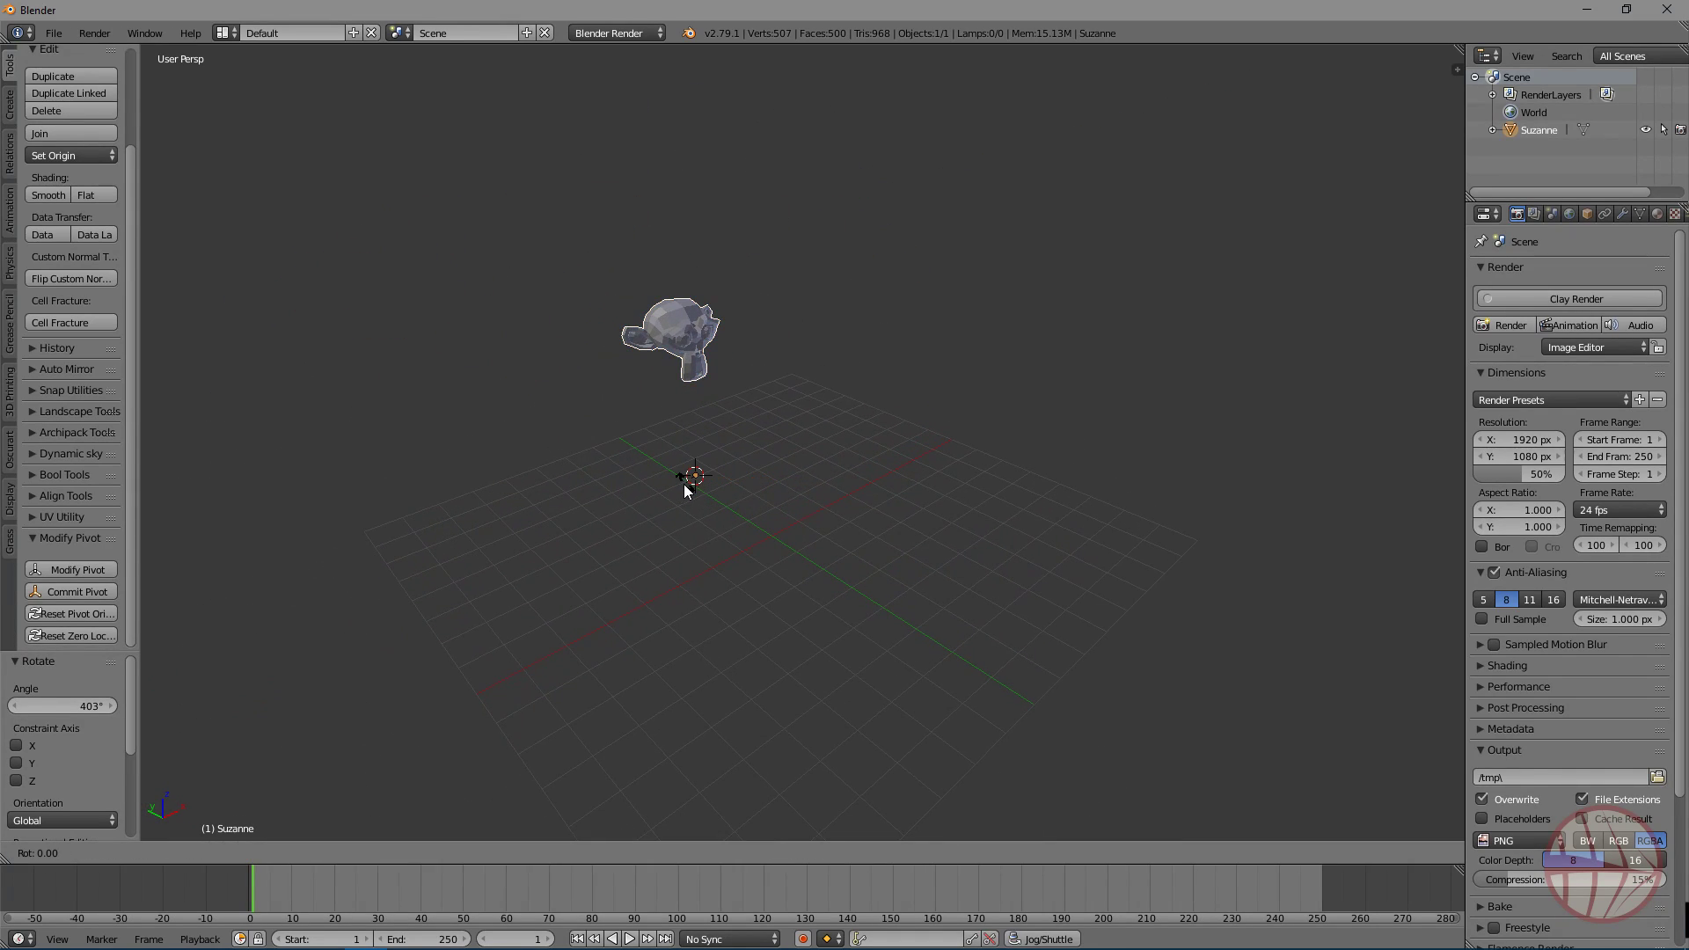
pyautogui.press('y')
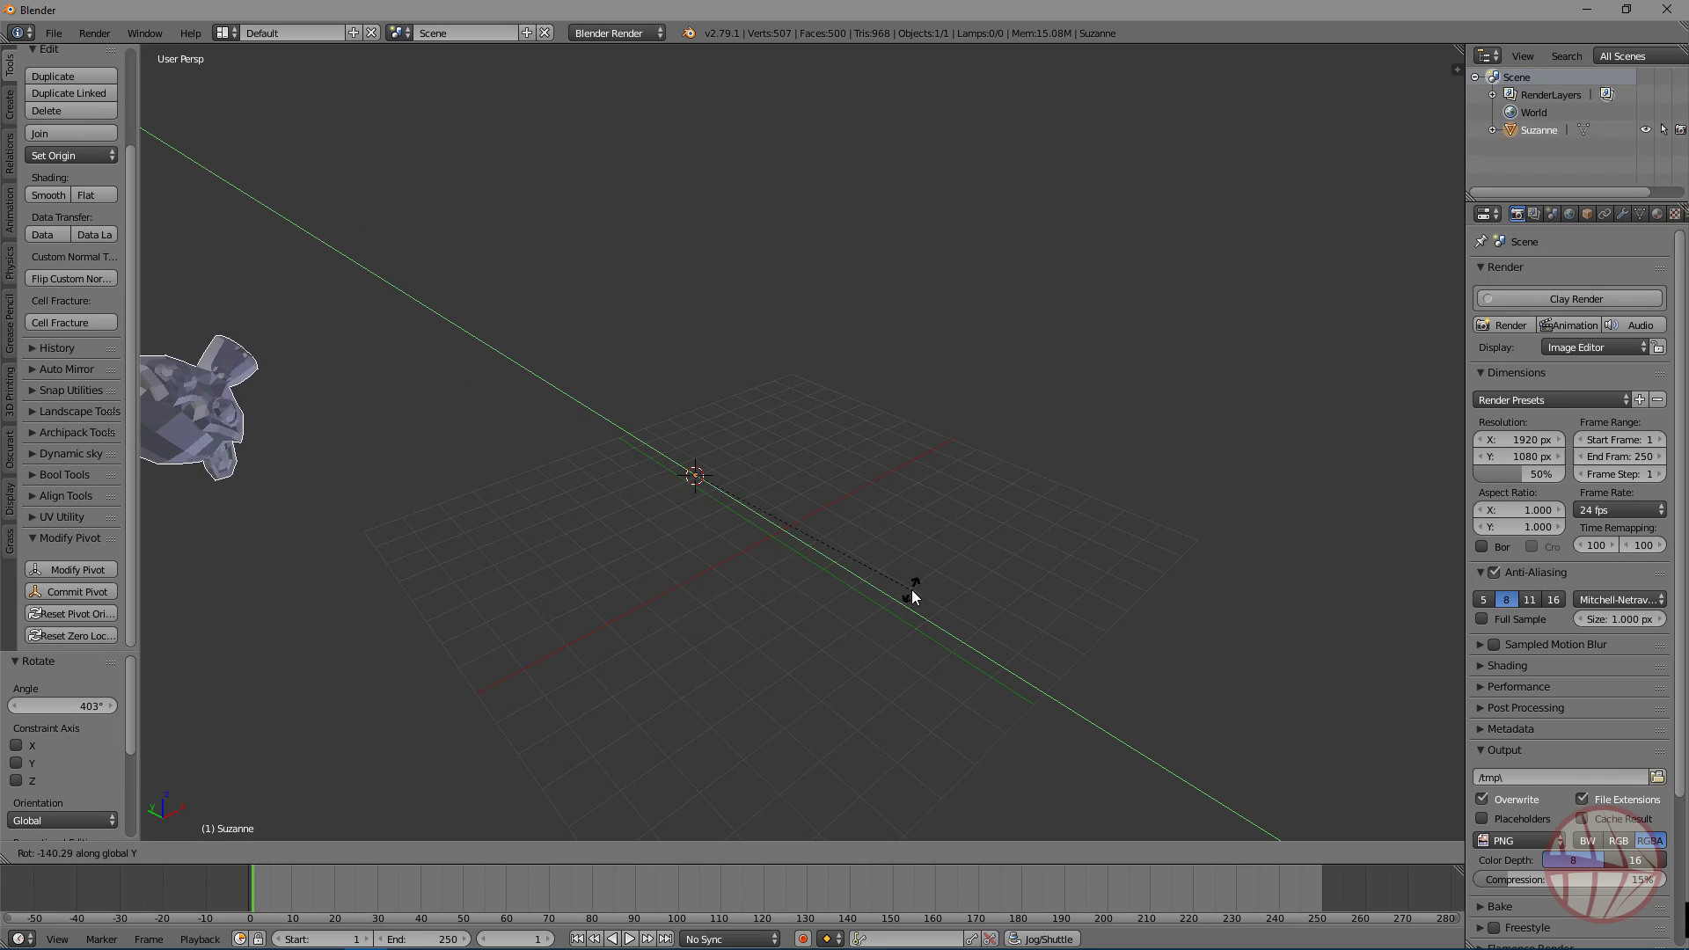
pyautogui.press('Escape')
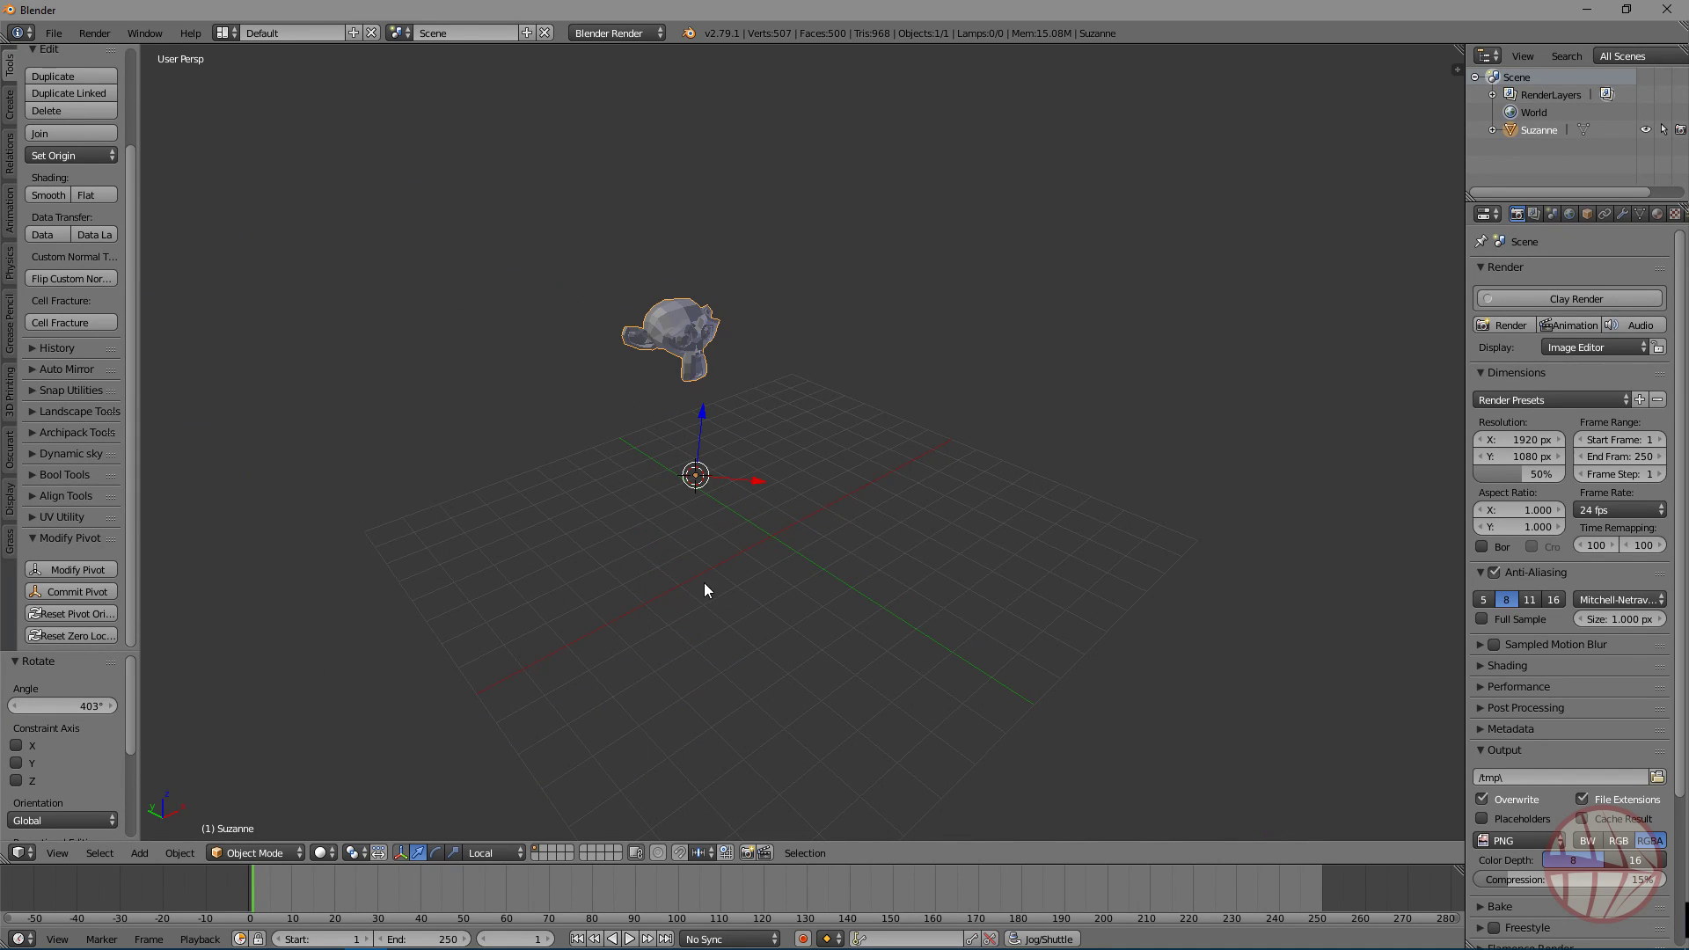
# Step: Rotate Suzanne around the new pivot about her local Z axis
pyautogui.moveTo(705, 584); pyautogui.dragTo(692, 580, button='middle')
pyautogui.press('r')
pyautogui.press('z')
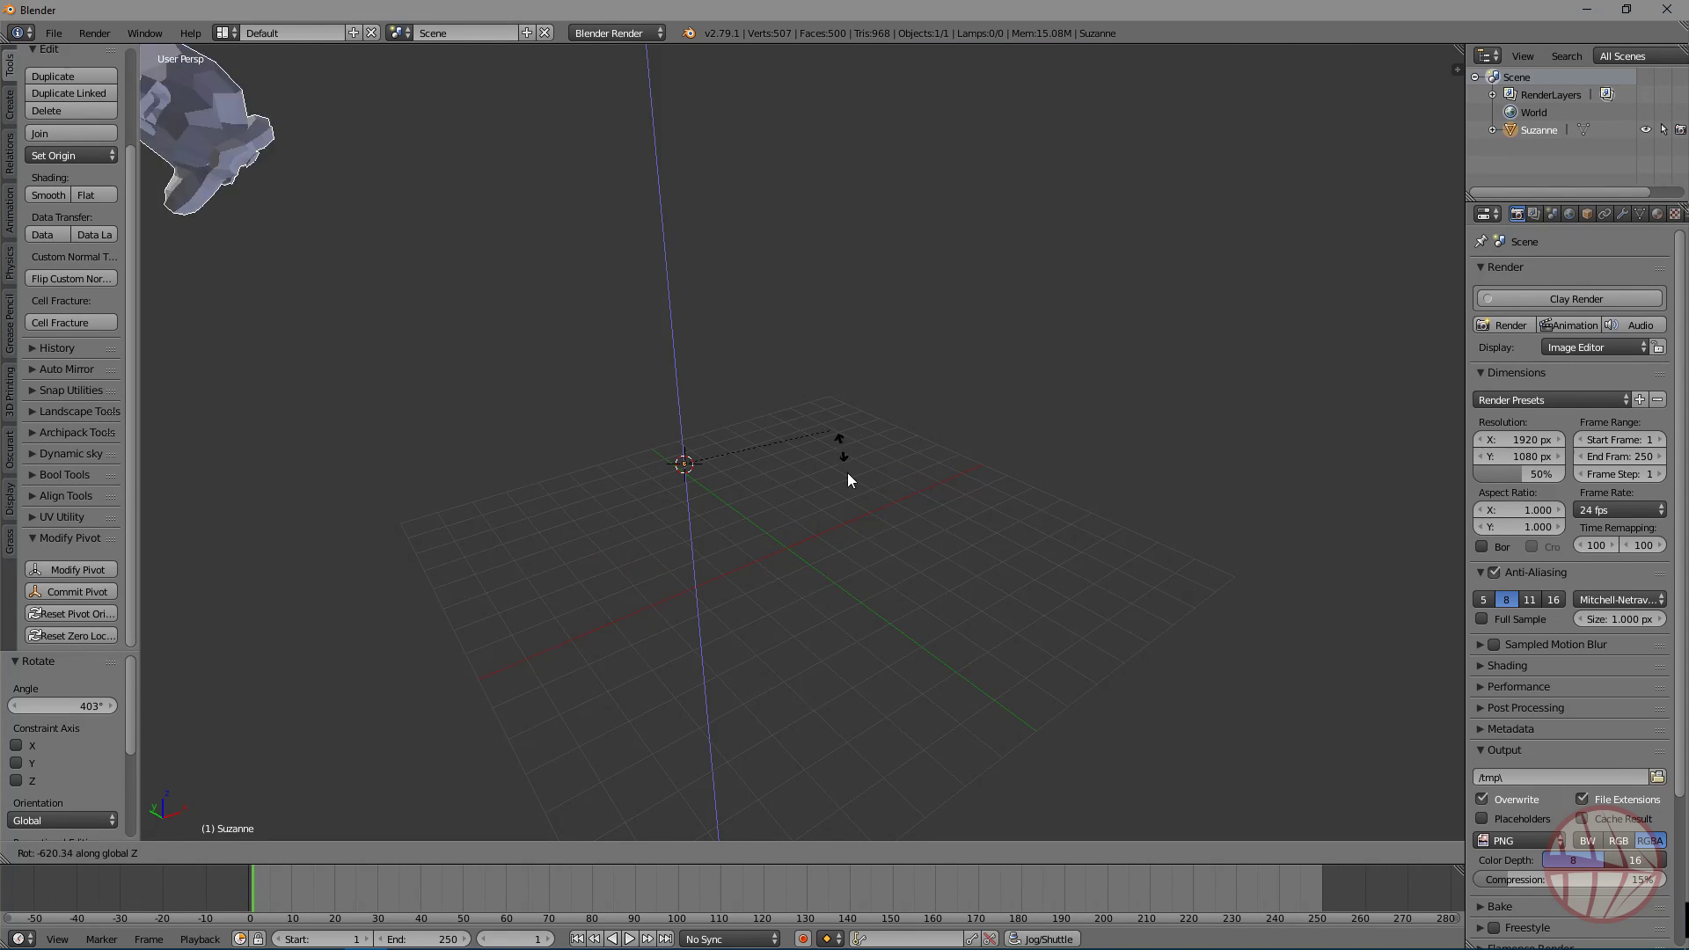
pyautogui.press('Escape')
pyautogui.moveTo(739, 517); pyautogui.dragTo(787, 533, button='middle')
pyautogui.press('r')
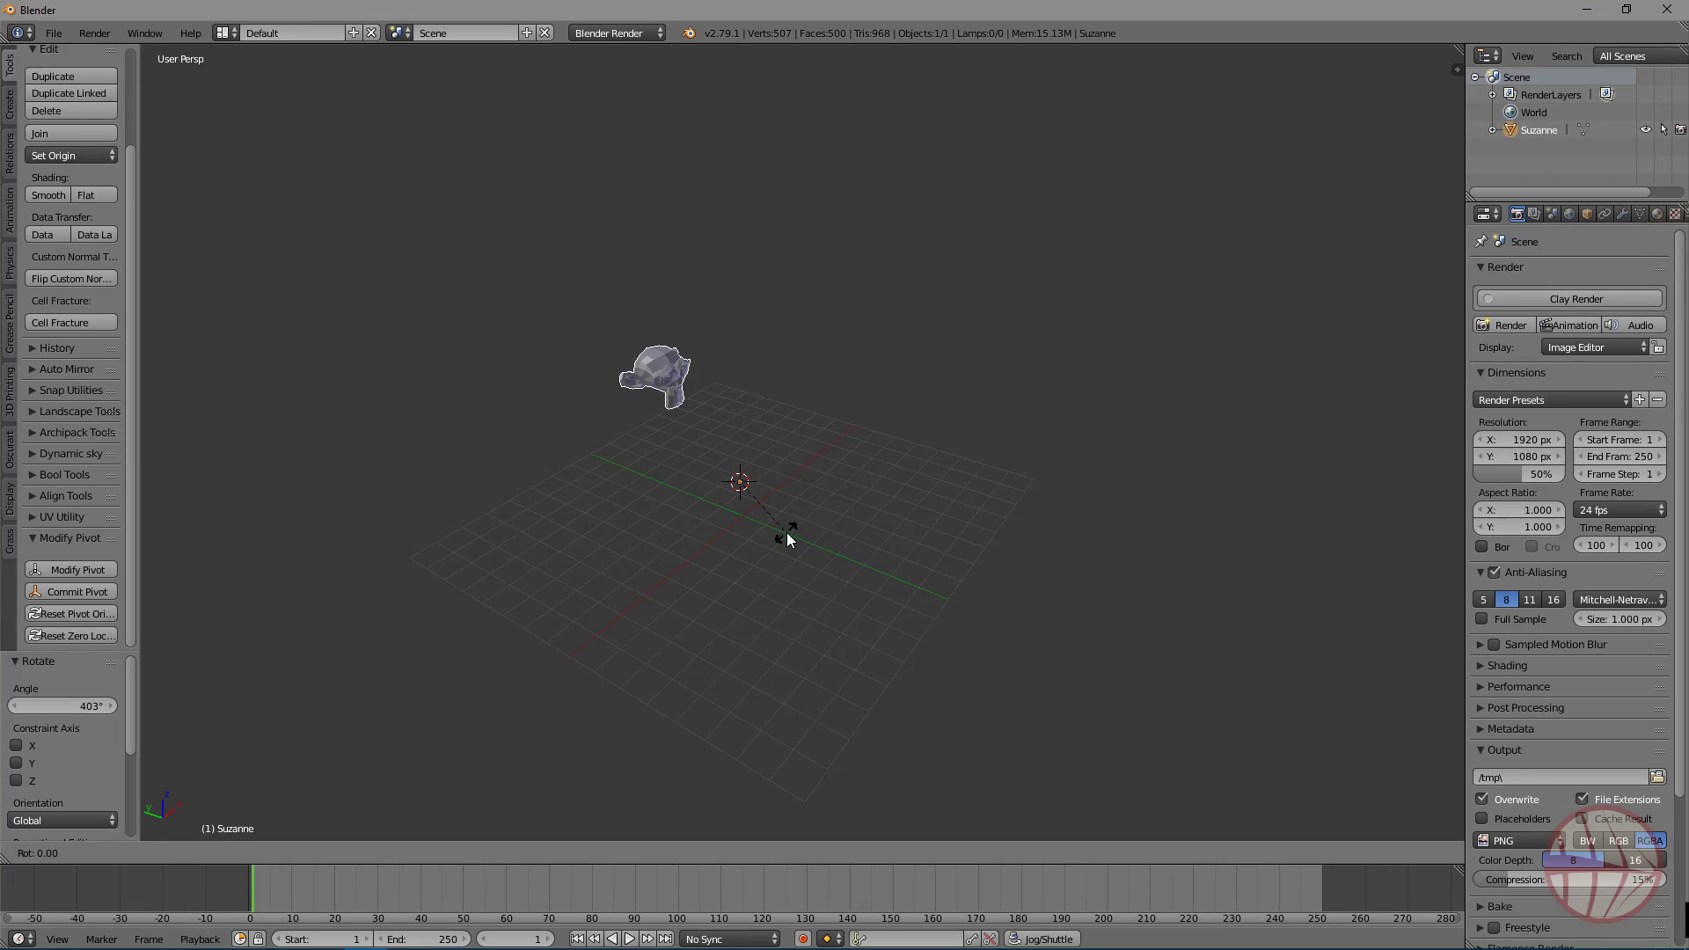
pyautogui.press('z')
pyautogui.press('z')
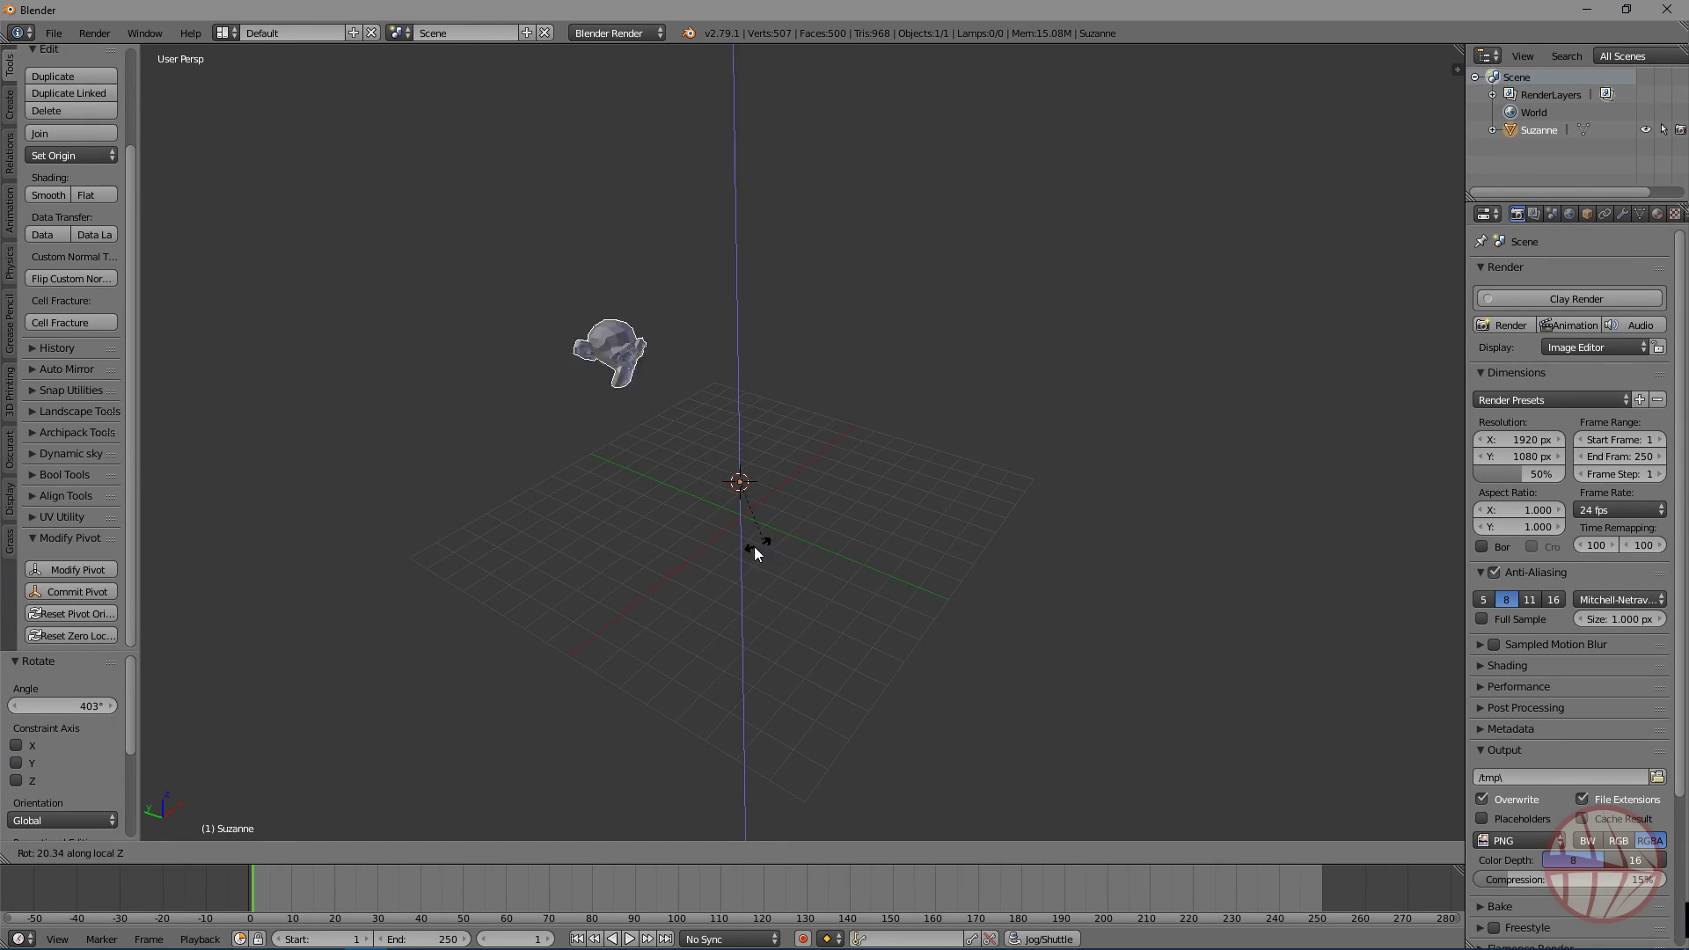
pyautogui.click(880, 580)
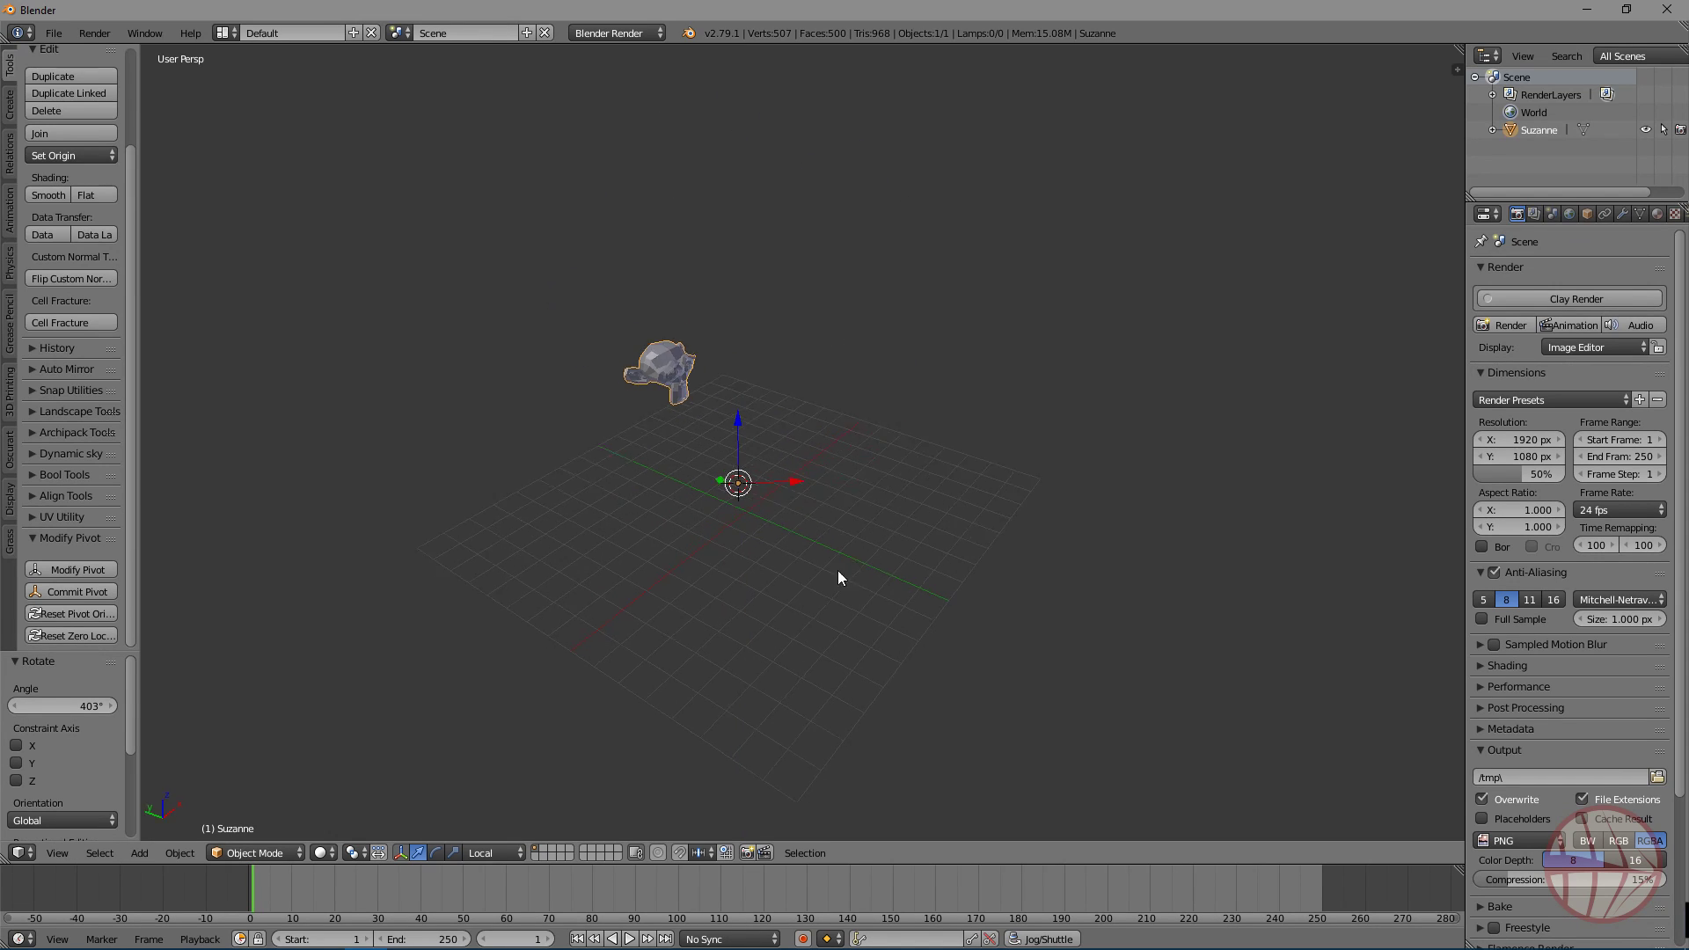
# Step: Rotate Suzanne around the pivot about her local X axis
pyautogui.moveTo(837, 570); pyautogui.dragTo(653, 531, button='middle')
pyautogui.press('r')
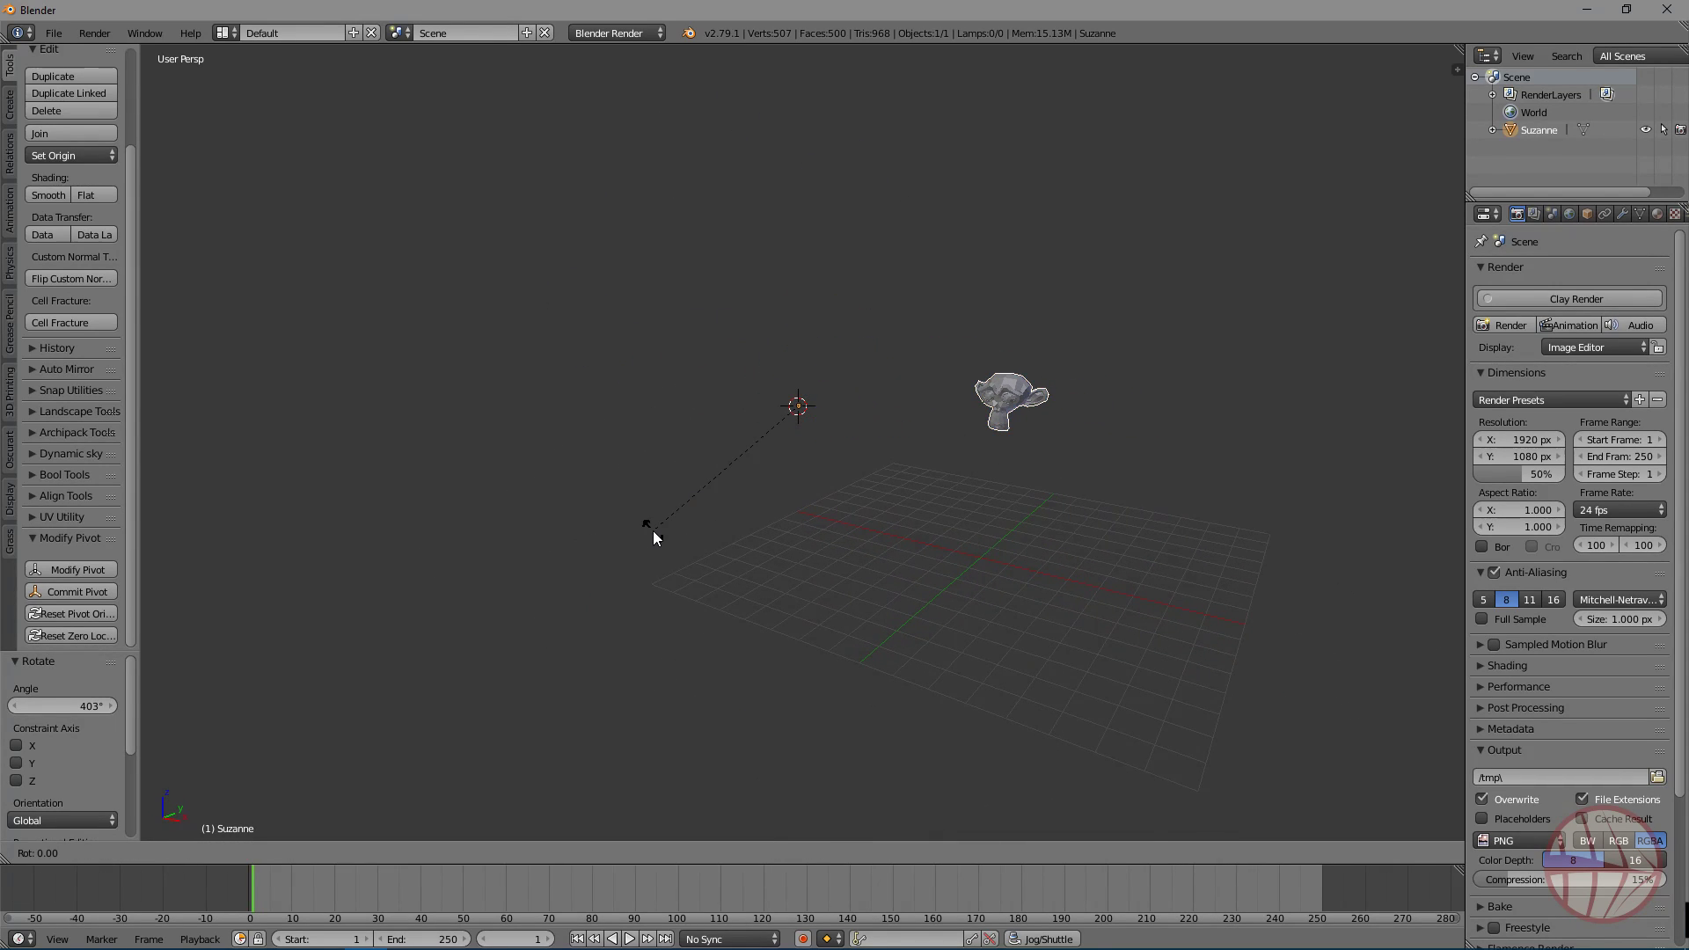
pyautogui.press('x')
pyautogui.press('x')
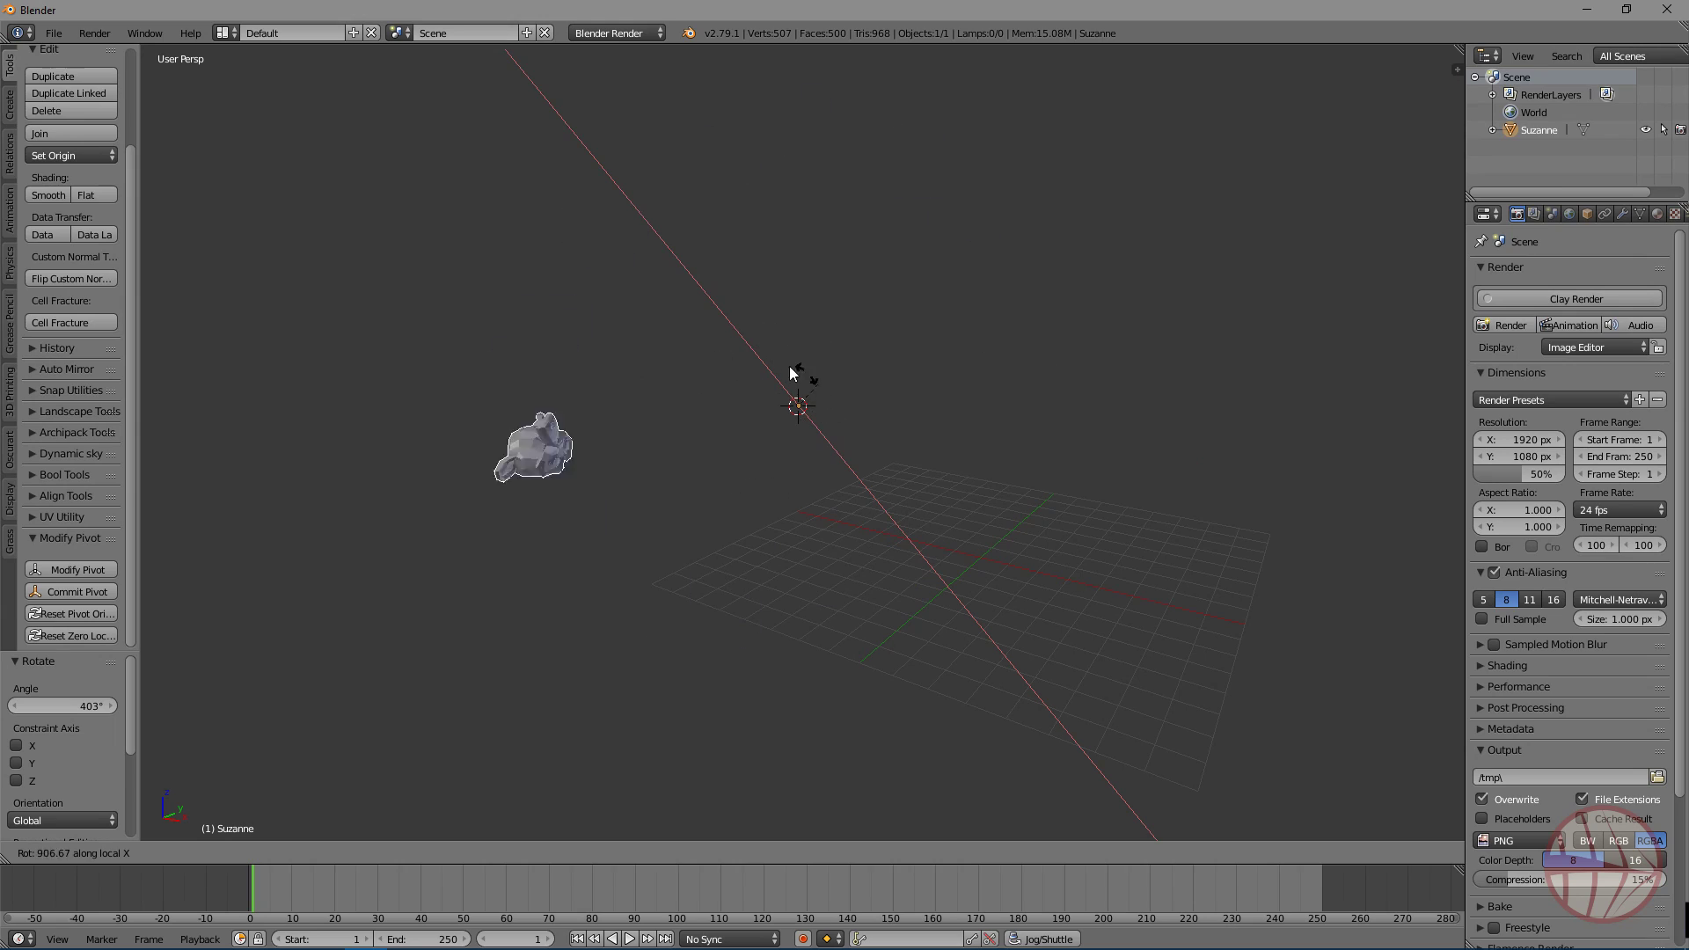
pyautogui.click(746, 418)
# Step: Rotate Suzanne about the global X axis and orbit to view the result
pyautogui.moveTo(746, 417); pyautogui.dragTo(809, 591, button='middle')
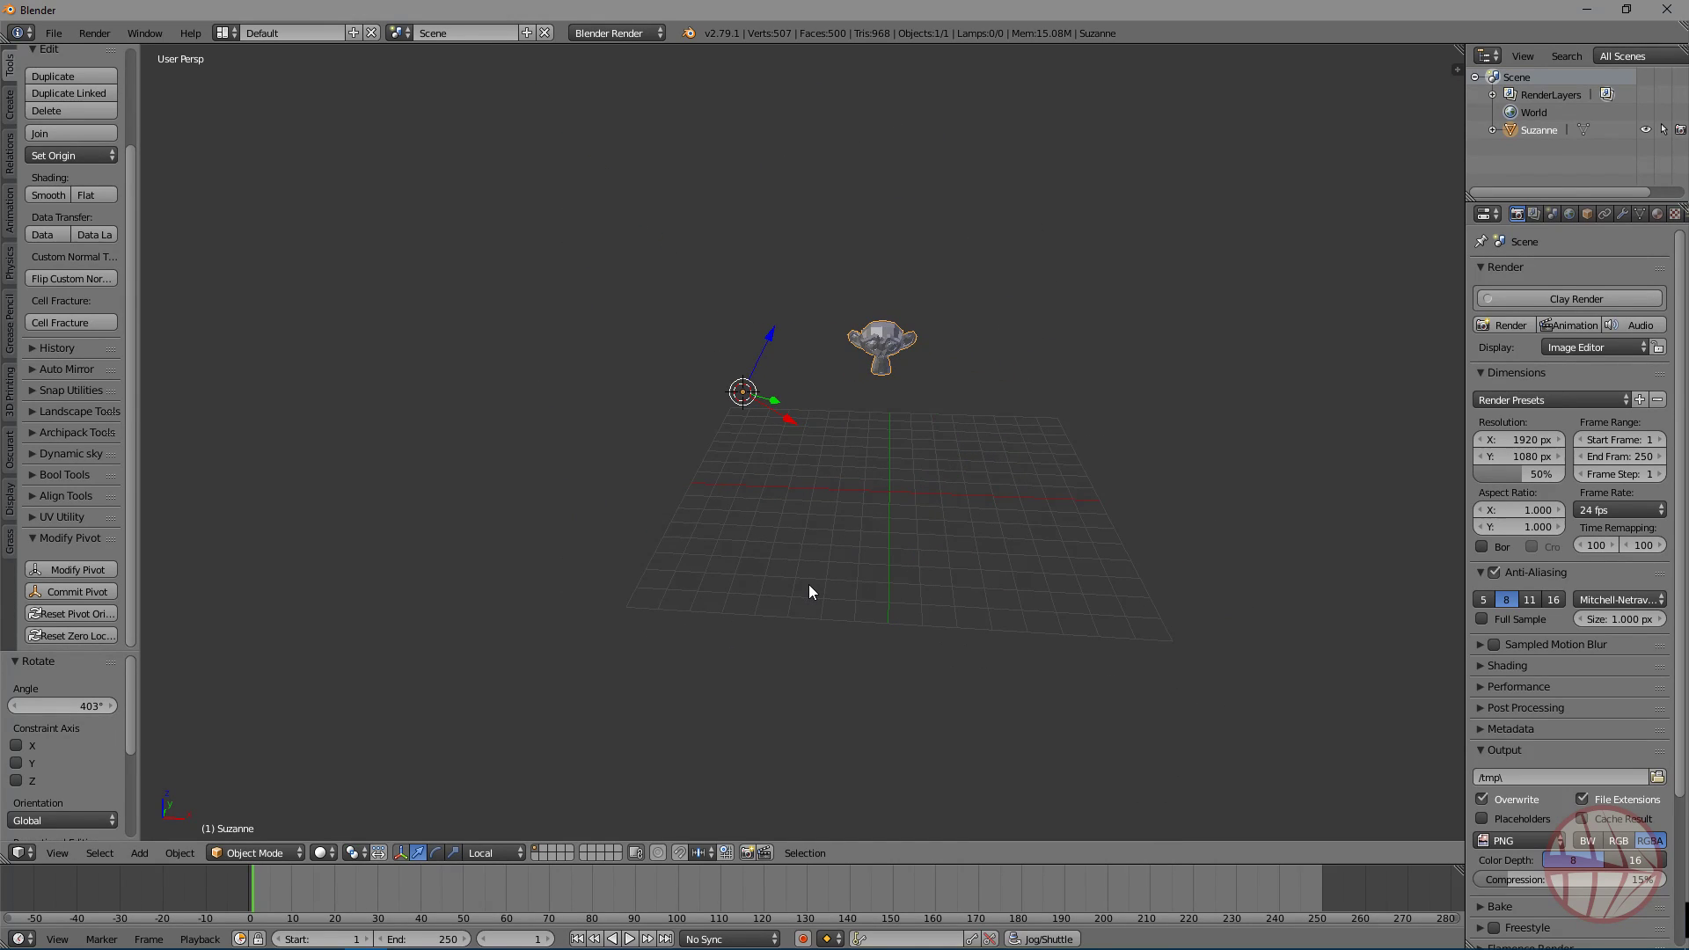
pyautogui.press('r')
pyautogui.press('x')
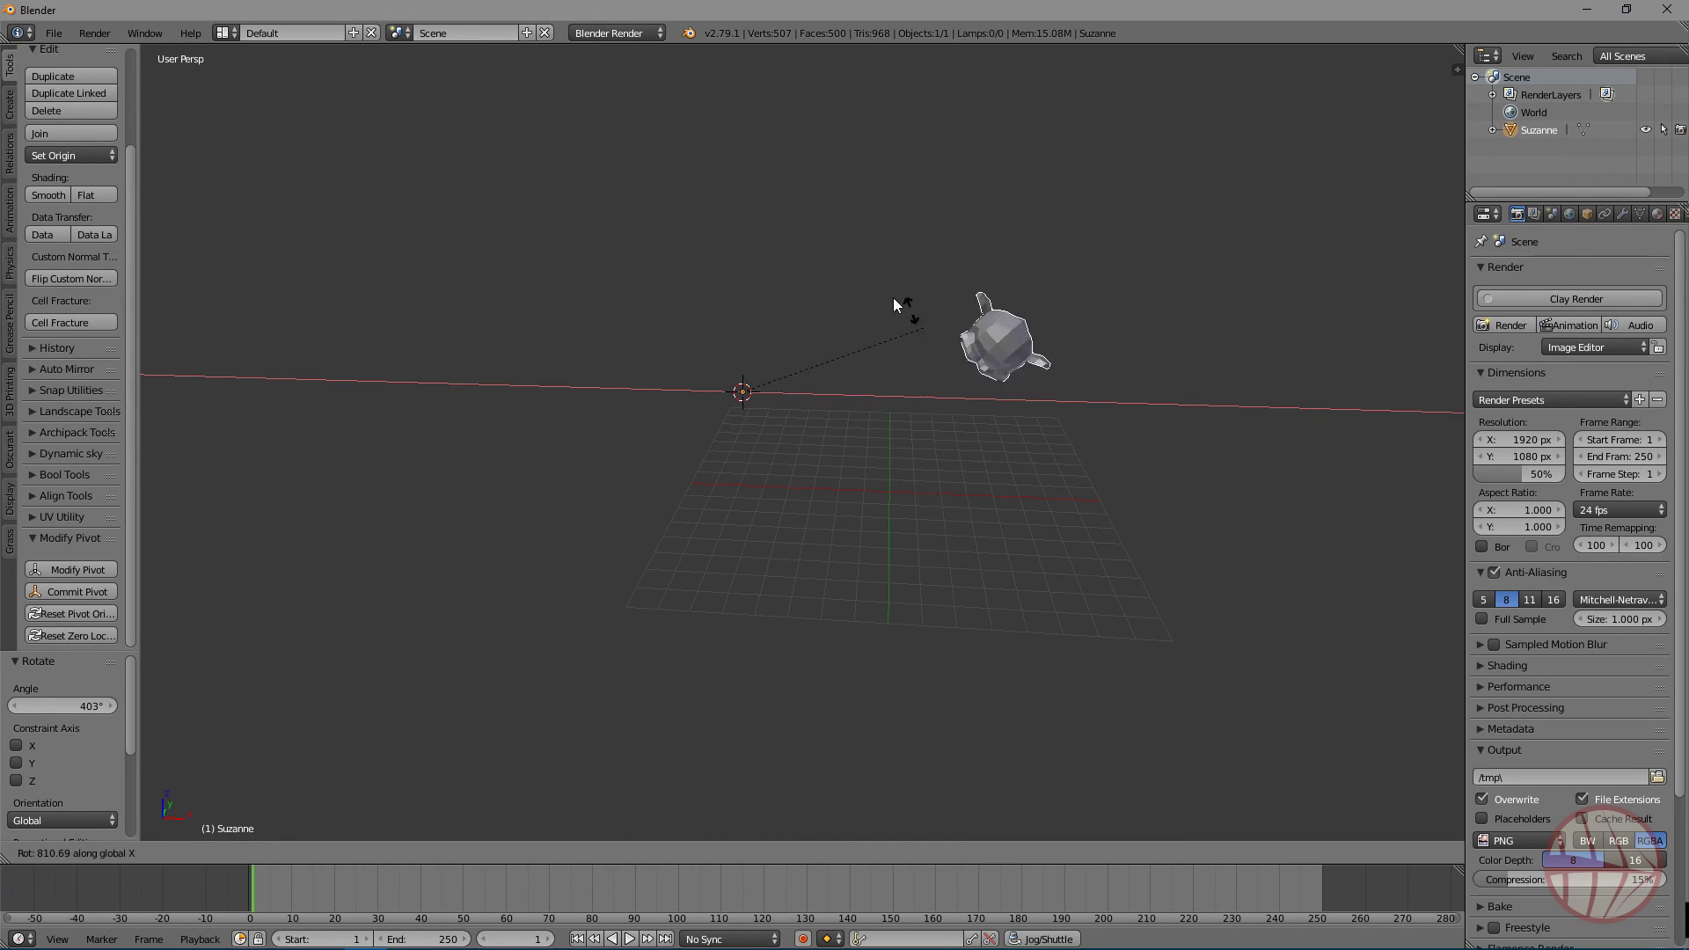
pyautogui.click(974, 732)
pyautogui.moveTo(974, 732); pyautogui.dragTo(883, 363, button='middle')
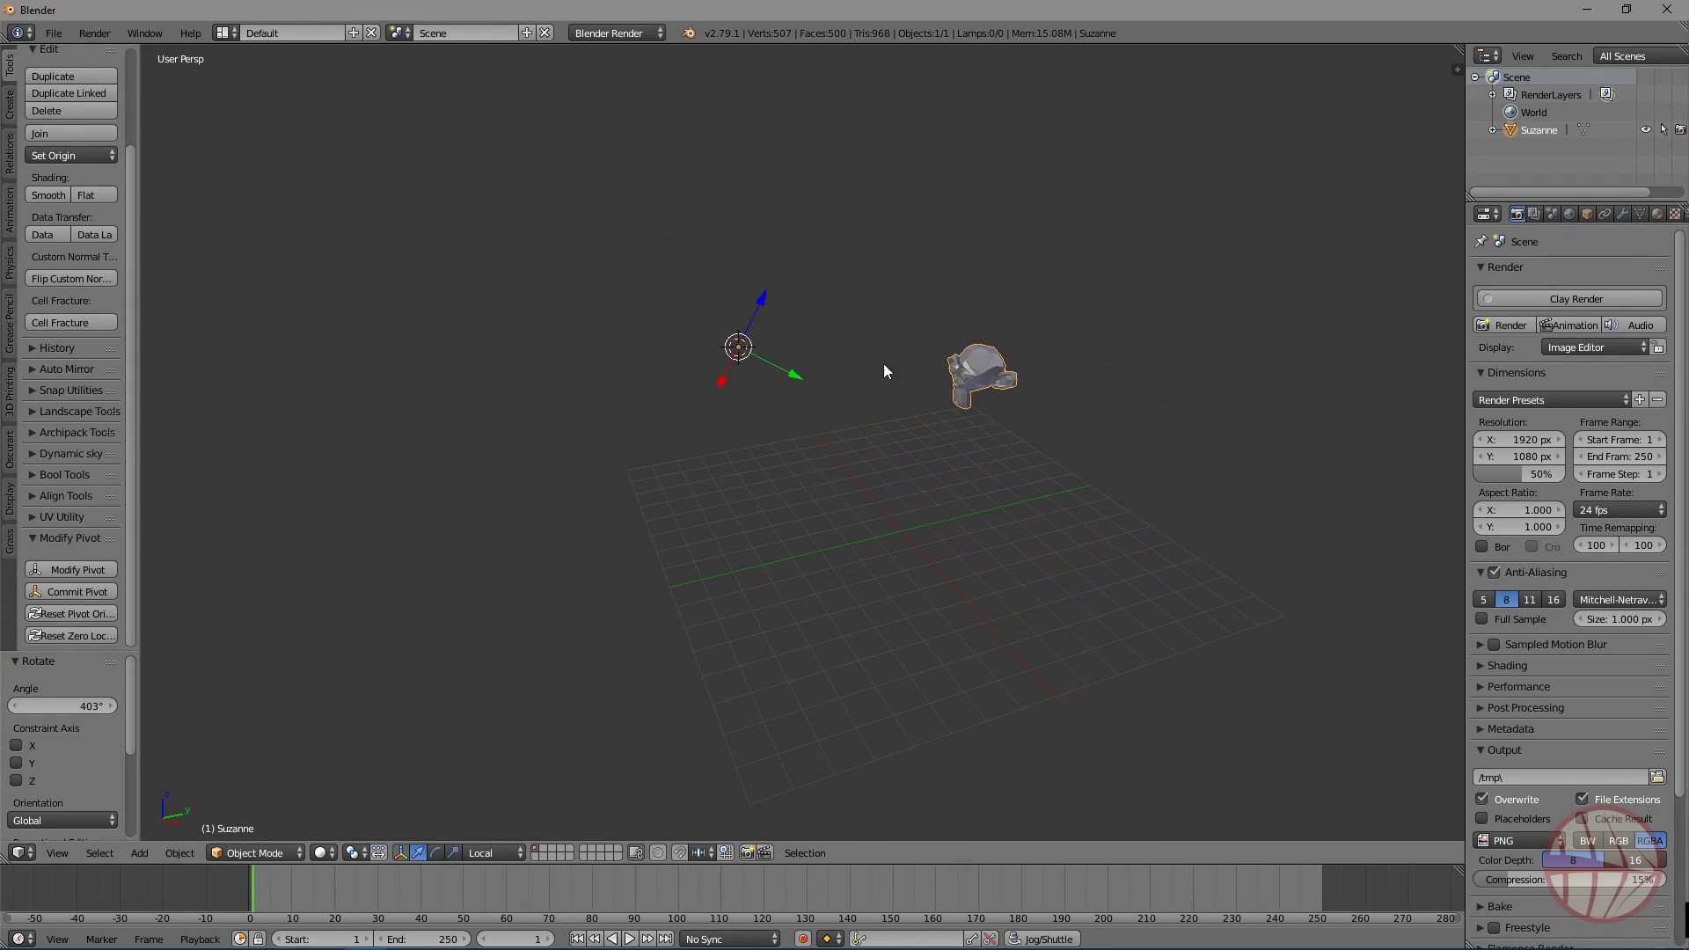
pyautogui.moveTo(975, 466); pyautogui.dragTo(696, 563, button='middle')
# Step: Show the Properties sidebar with Suzanne at location 0, 0, 0 and scale 1.000
pyautogui.press('n')
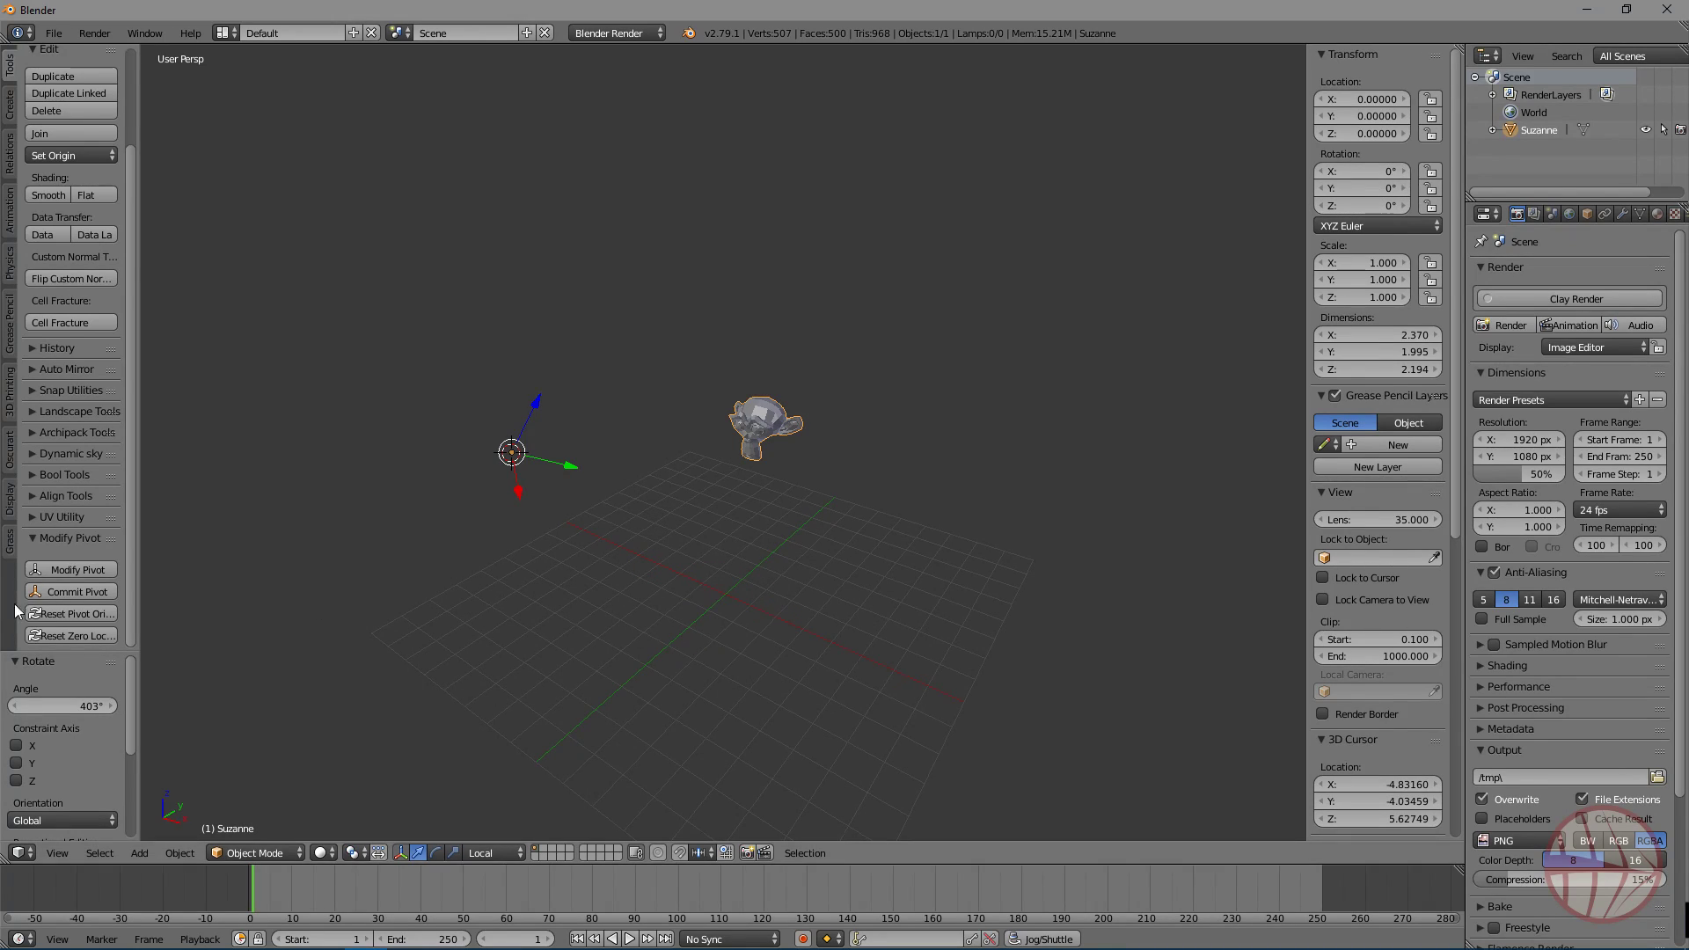
# Step: Widen the tool panel, then reset the pivot orientation and zero the pivot location
pyautogui.moveTo(142, 610); pyautogui.dragTo(201, 606)
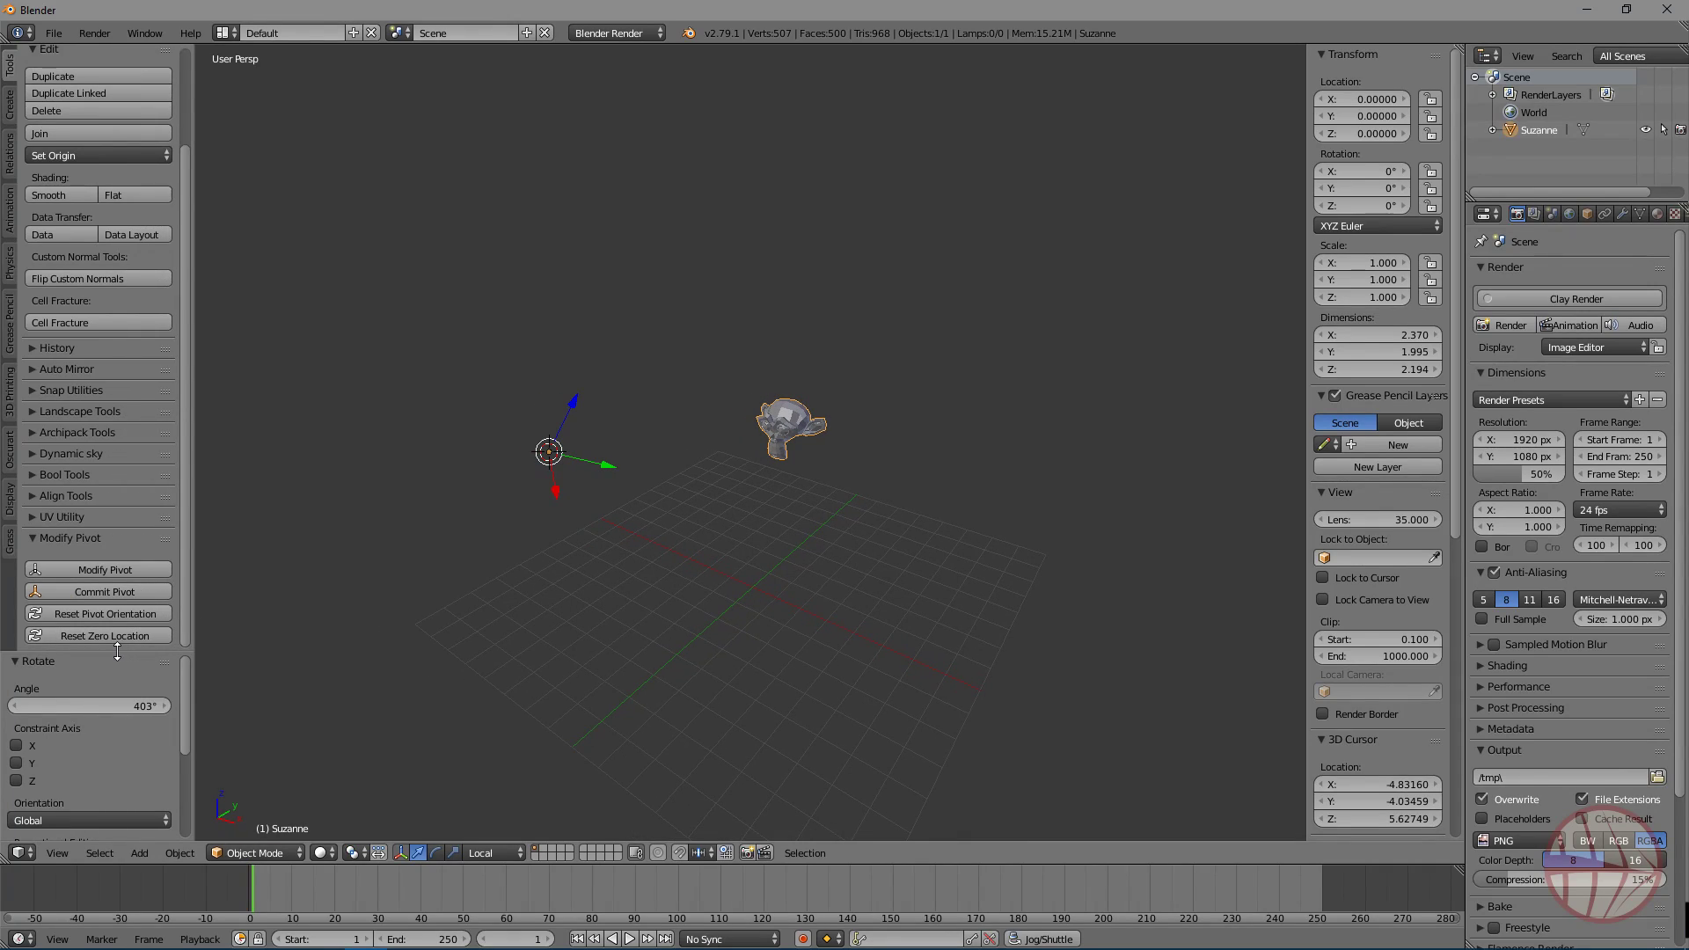
pyautogui.scroll(3, 88, 669)
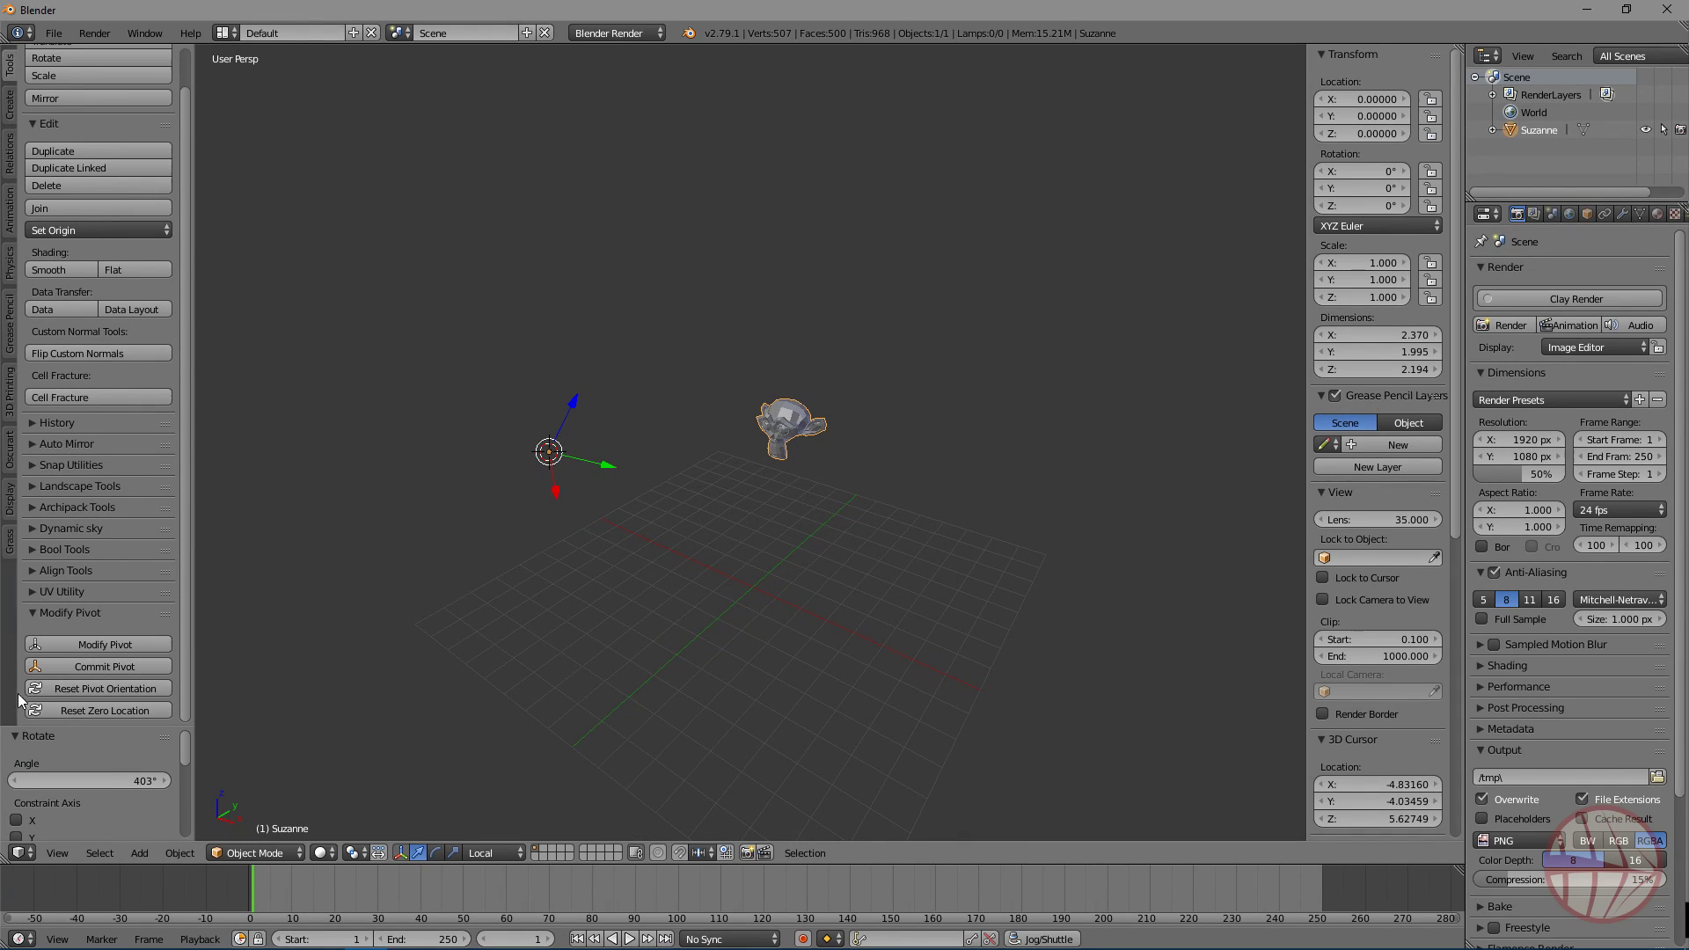
pyautogui.click(70, 686)
pyautogui.click(91, 690)
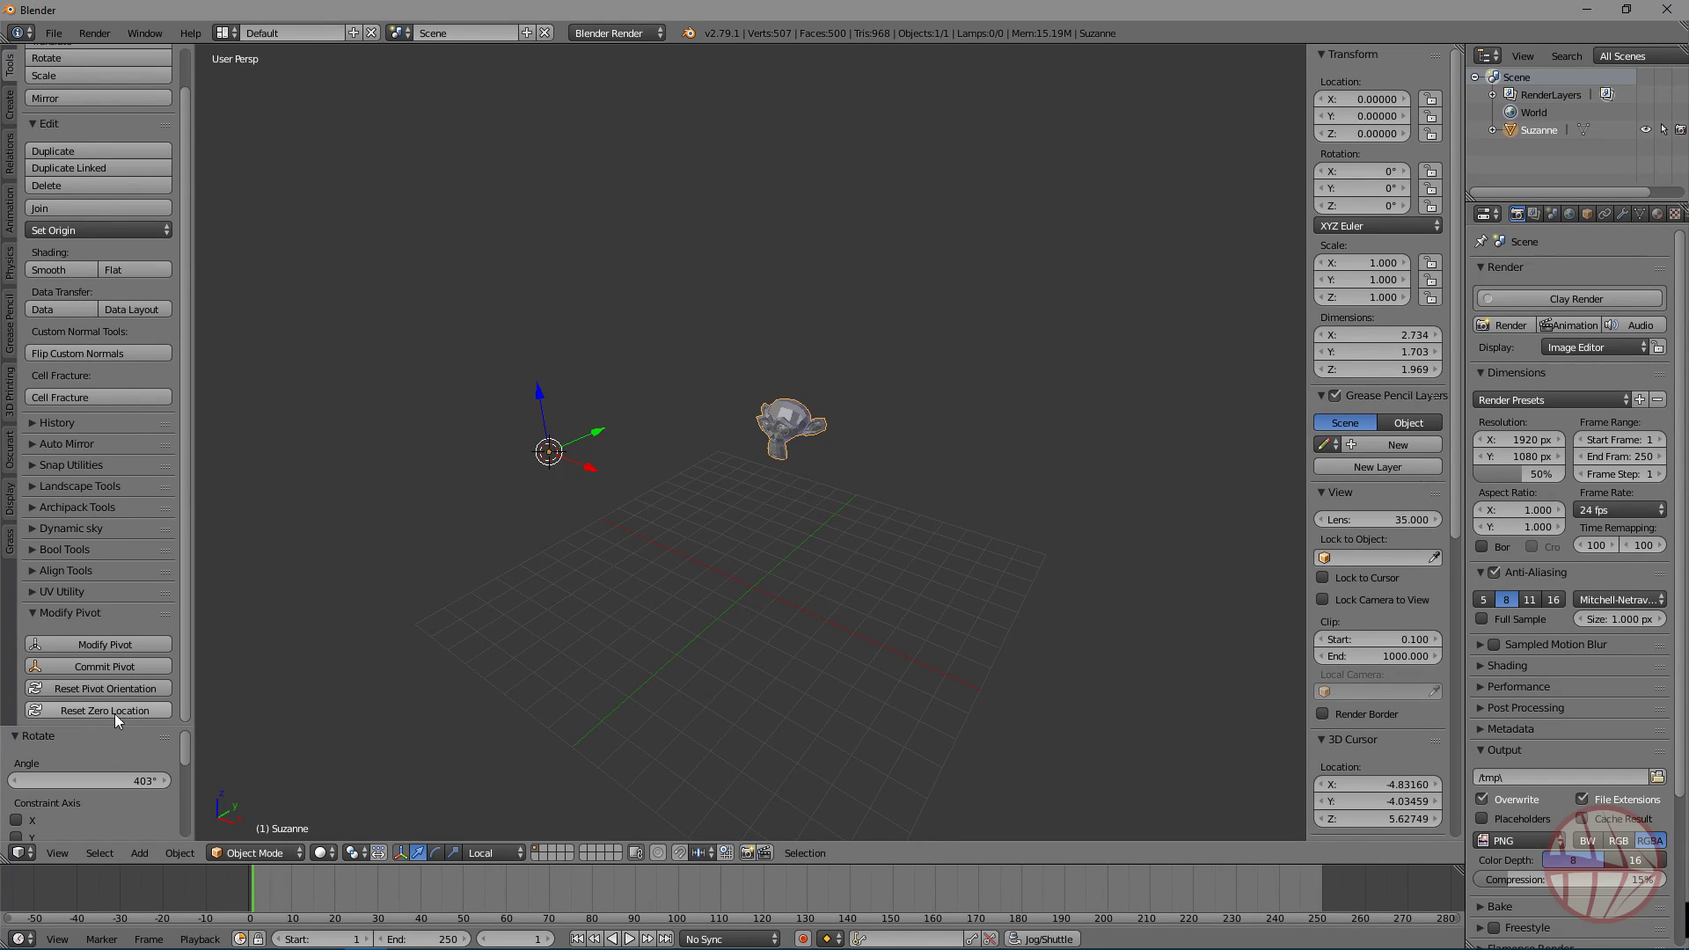
pyautogui.click(137, 713)
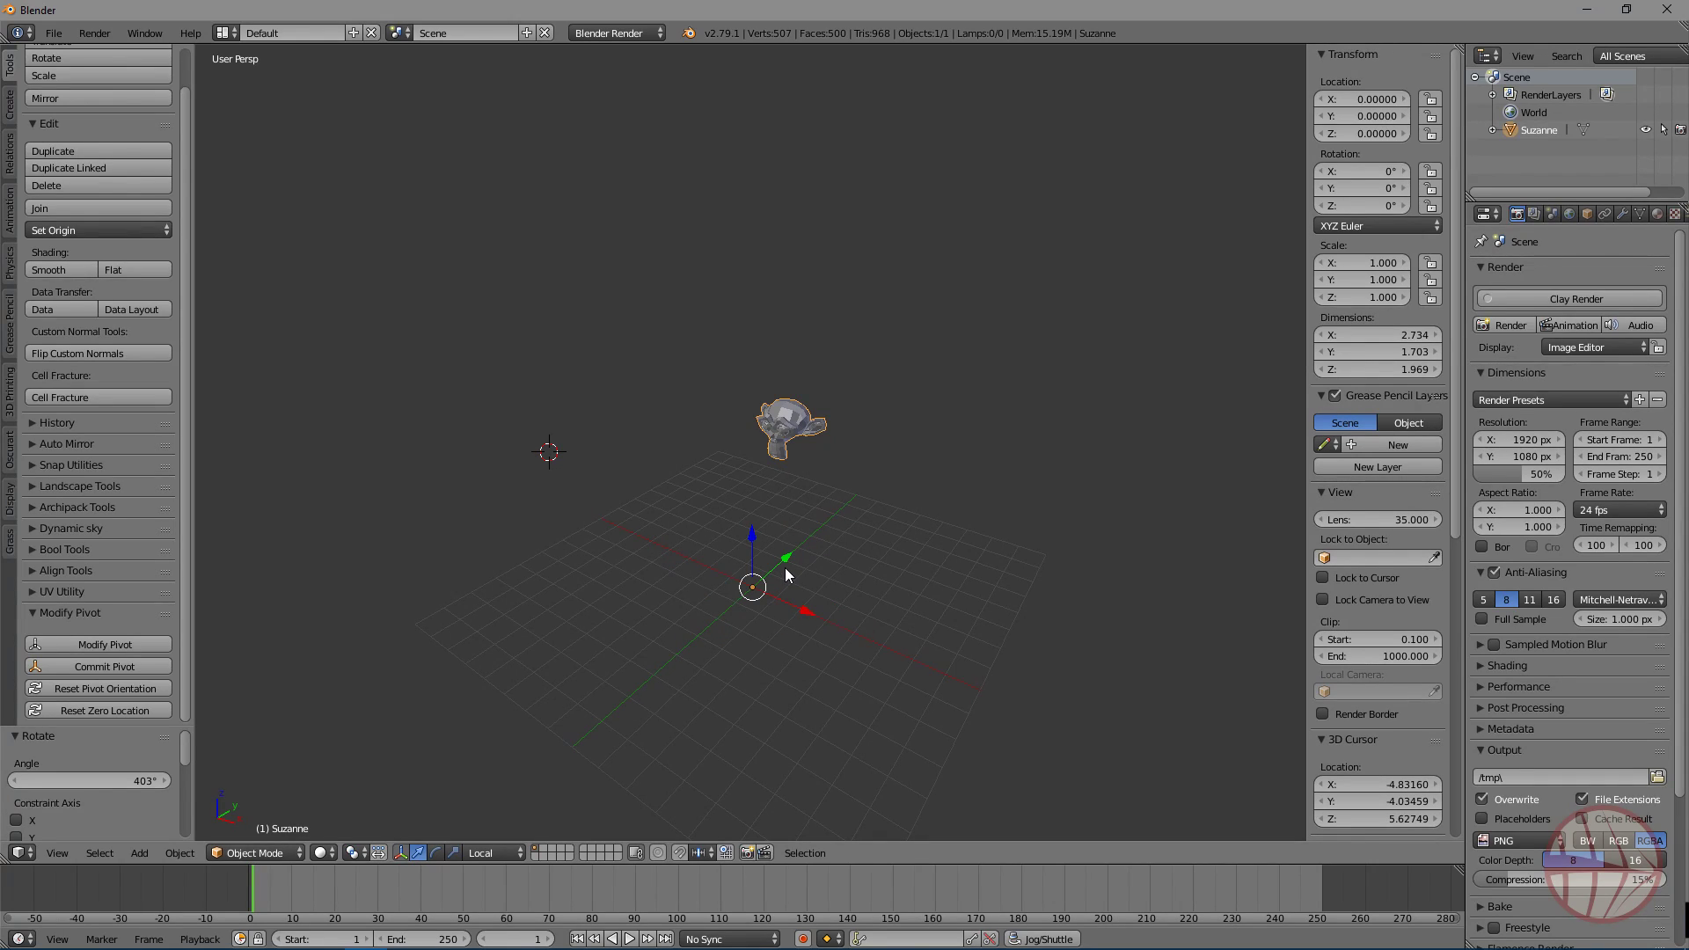
# Step: Set origin to geometry, apply location, then set origin to geometry again (-0.50212, 2.46787, 5.12065)
pyautogui.hotkey('ctrl', 'shift', 'alt', 'c')
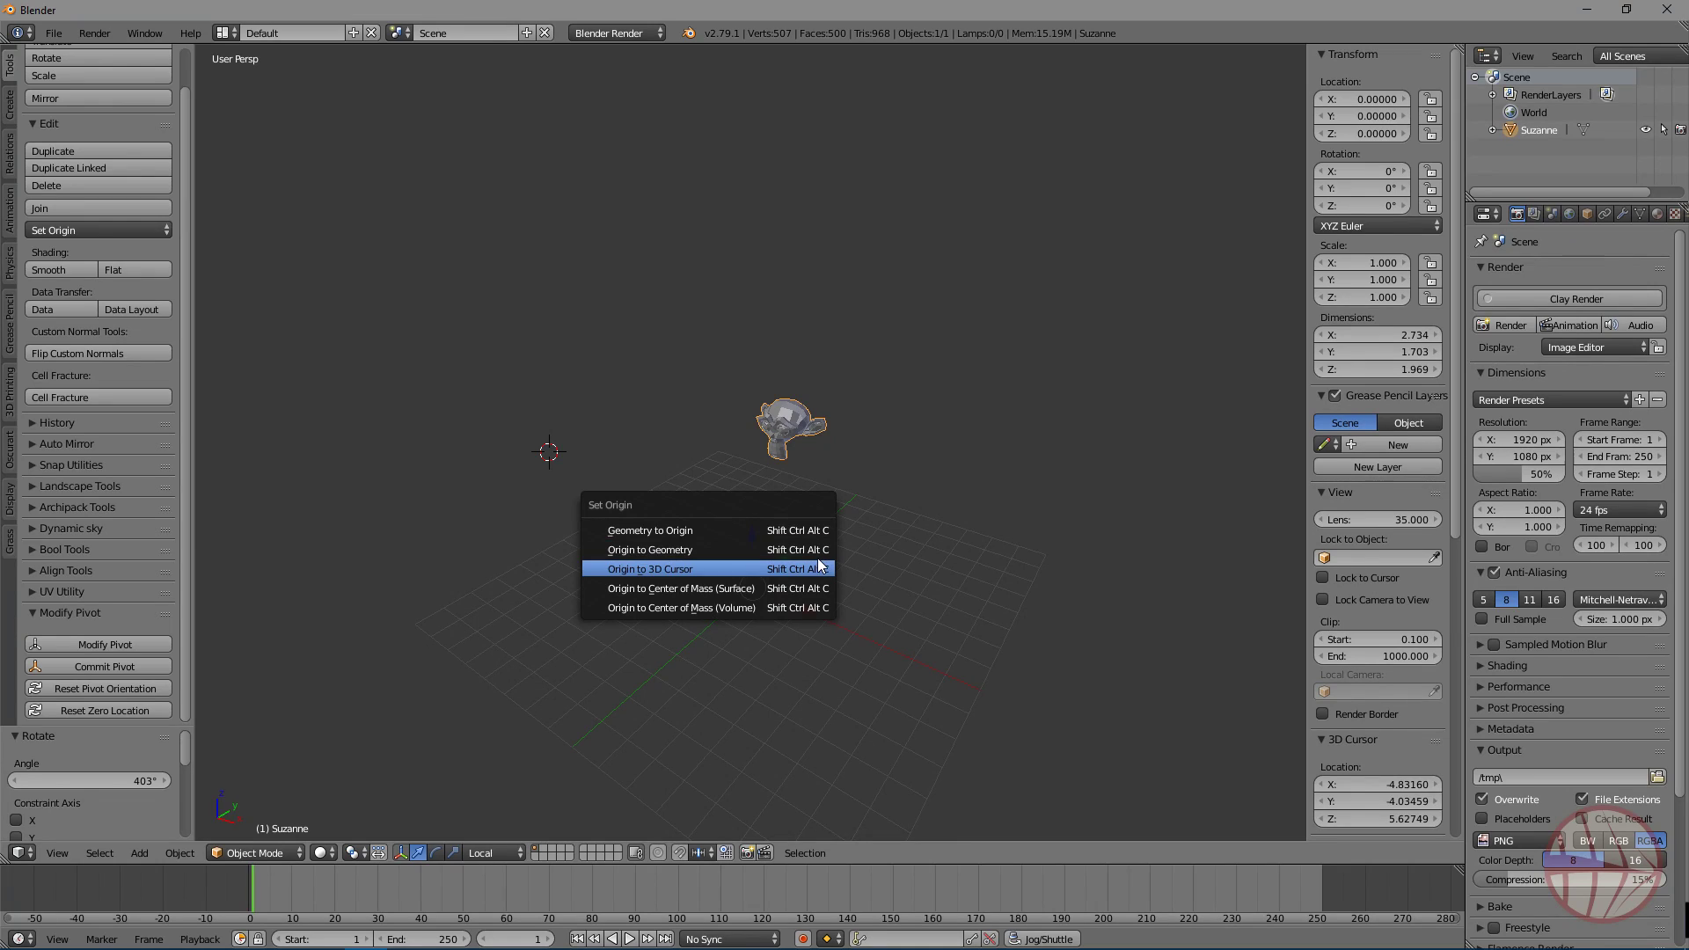
pyautogui.click(652, 554)
pyautogui.moveTo(1010, 512); pyautogui.dragTo(975, 487, button='middle')
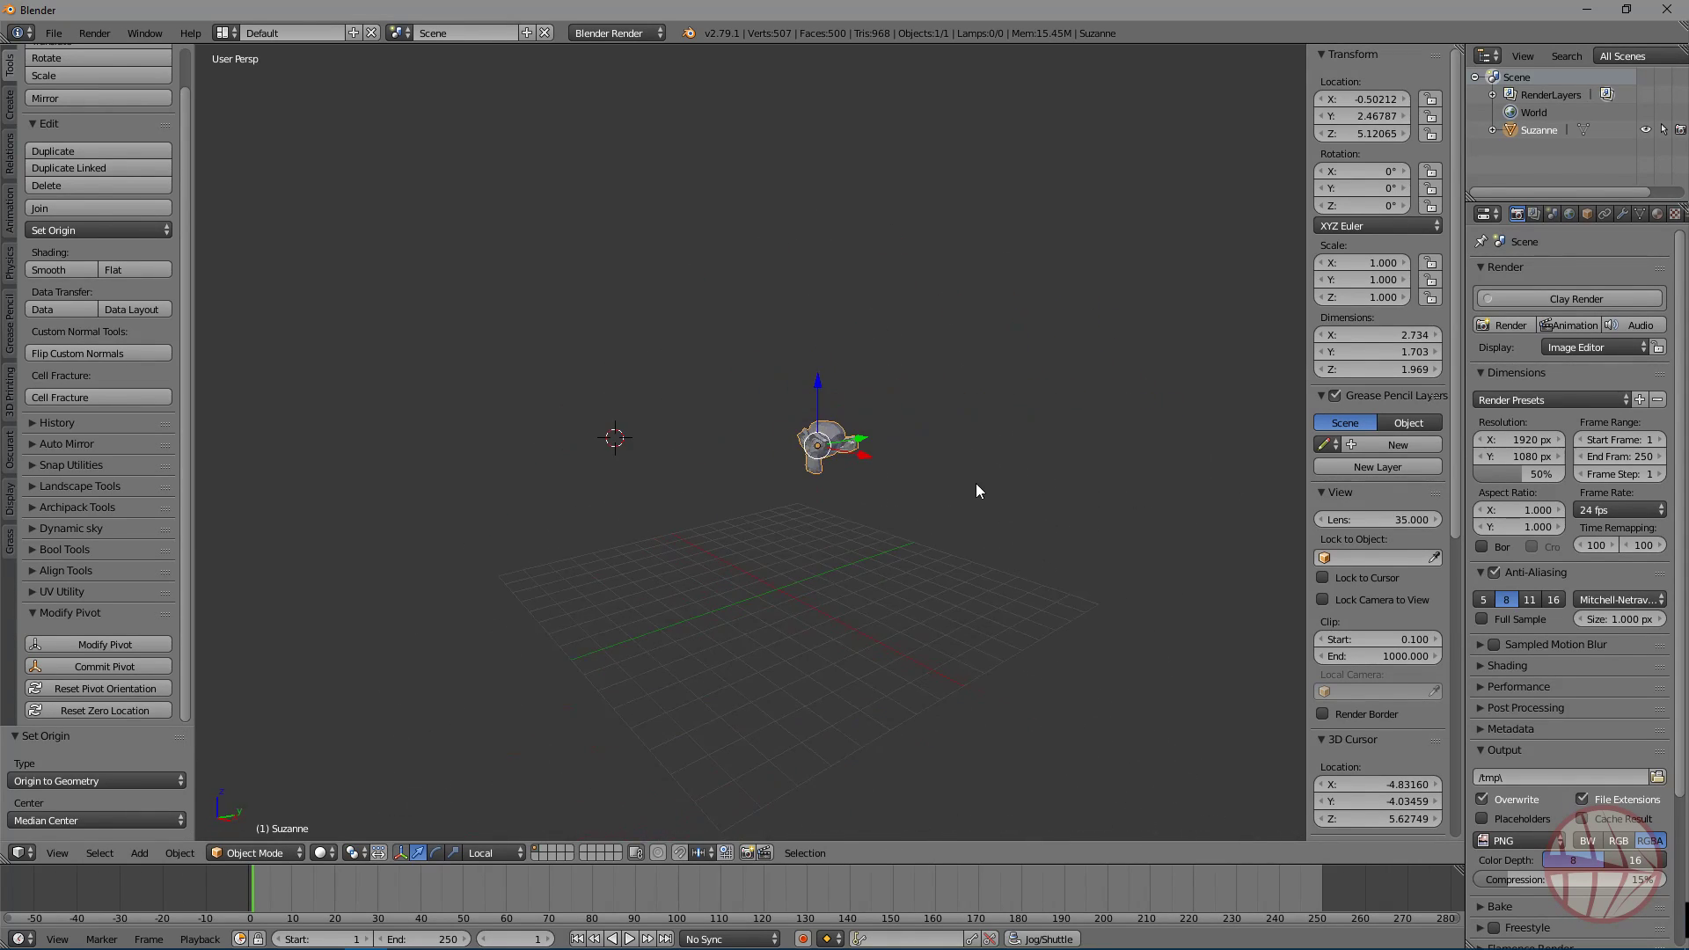
pyautogui.hotkey('ctrl', 'a')
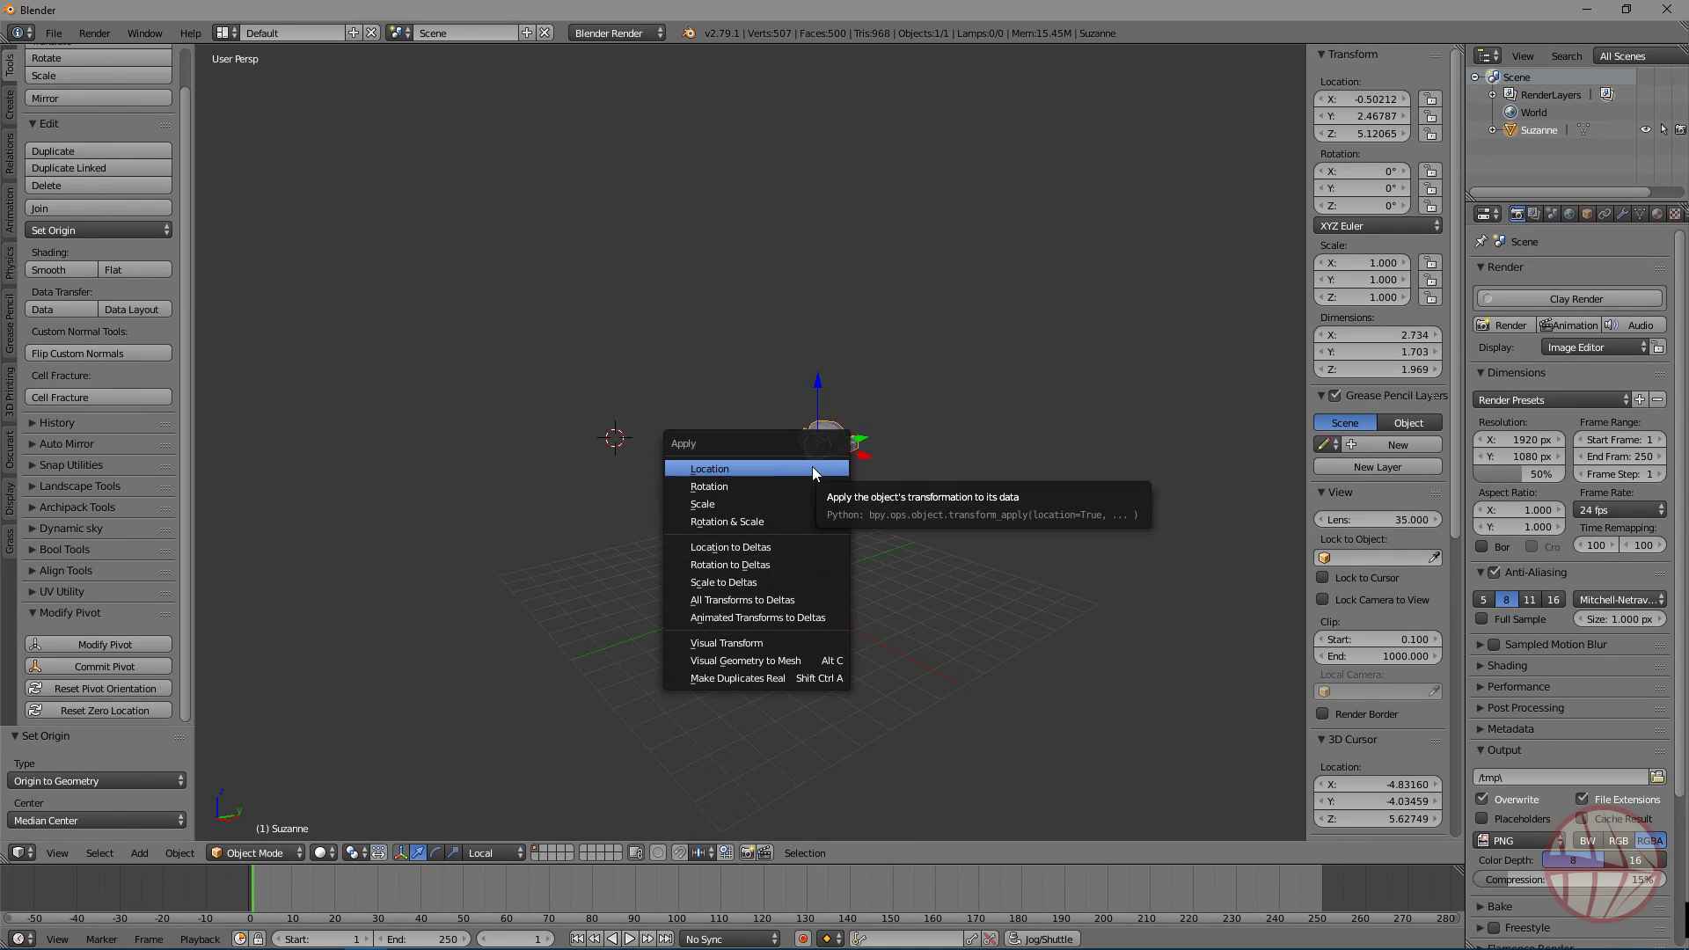
pyautogui.click(811, 466)
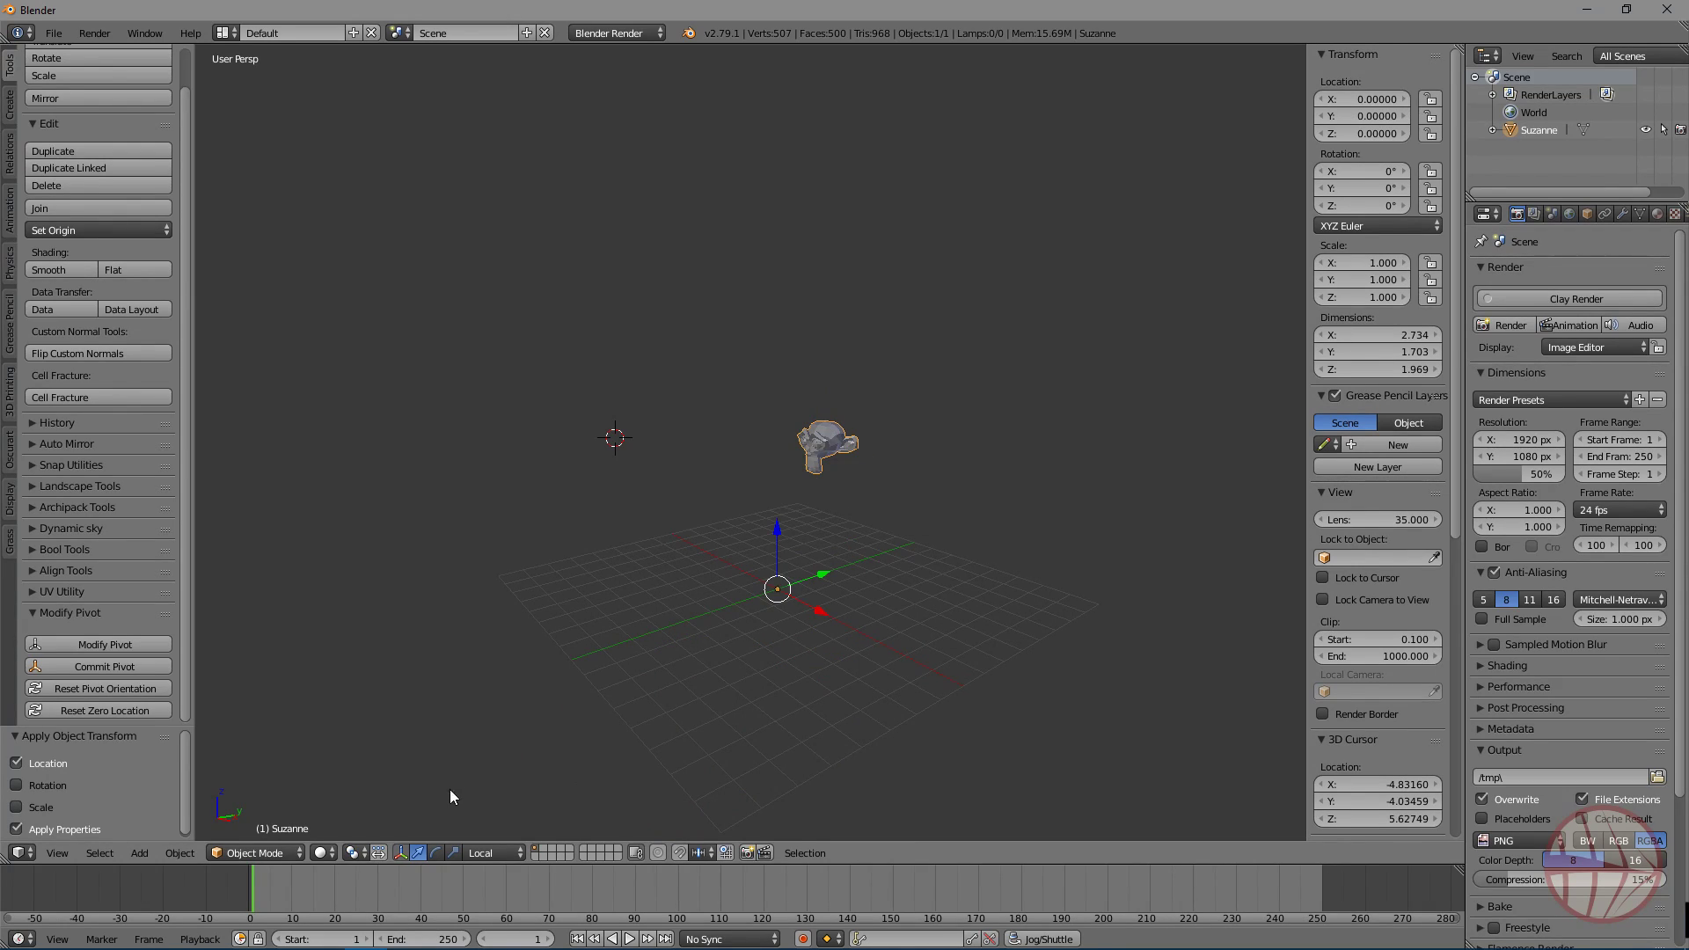
pyautogui.hotkey('ctrl', 'shift', 'alt', 'c')
pyautogui.click(709, 740)
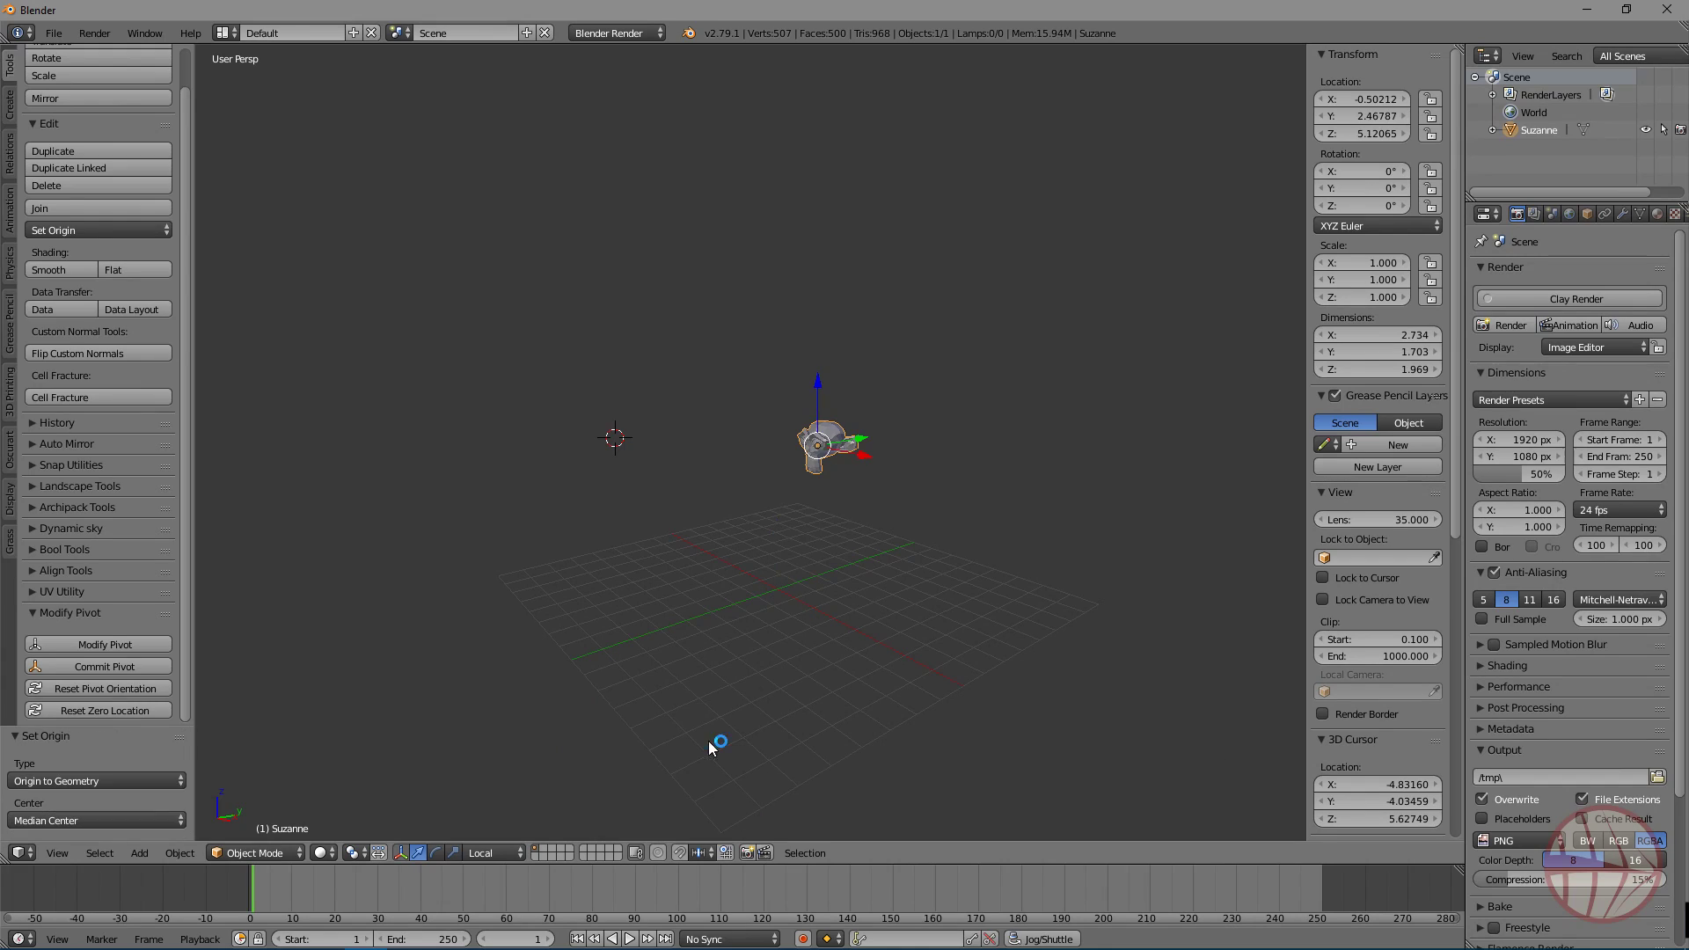
pyautogui.moveTo(816, 455); pyautogui.dragTo(858, 525, button='middle')
pyautogui.scroll(4, 845, 453)
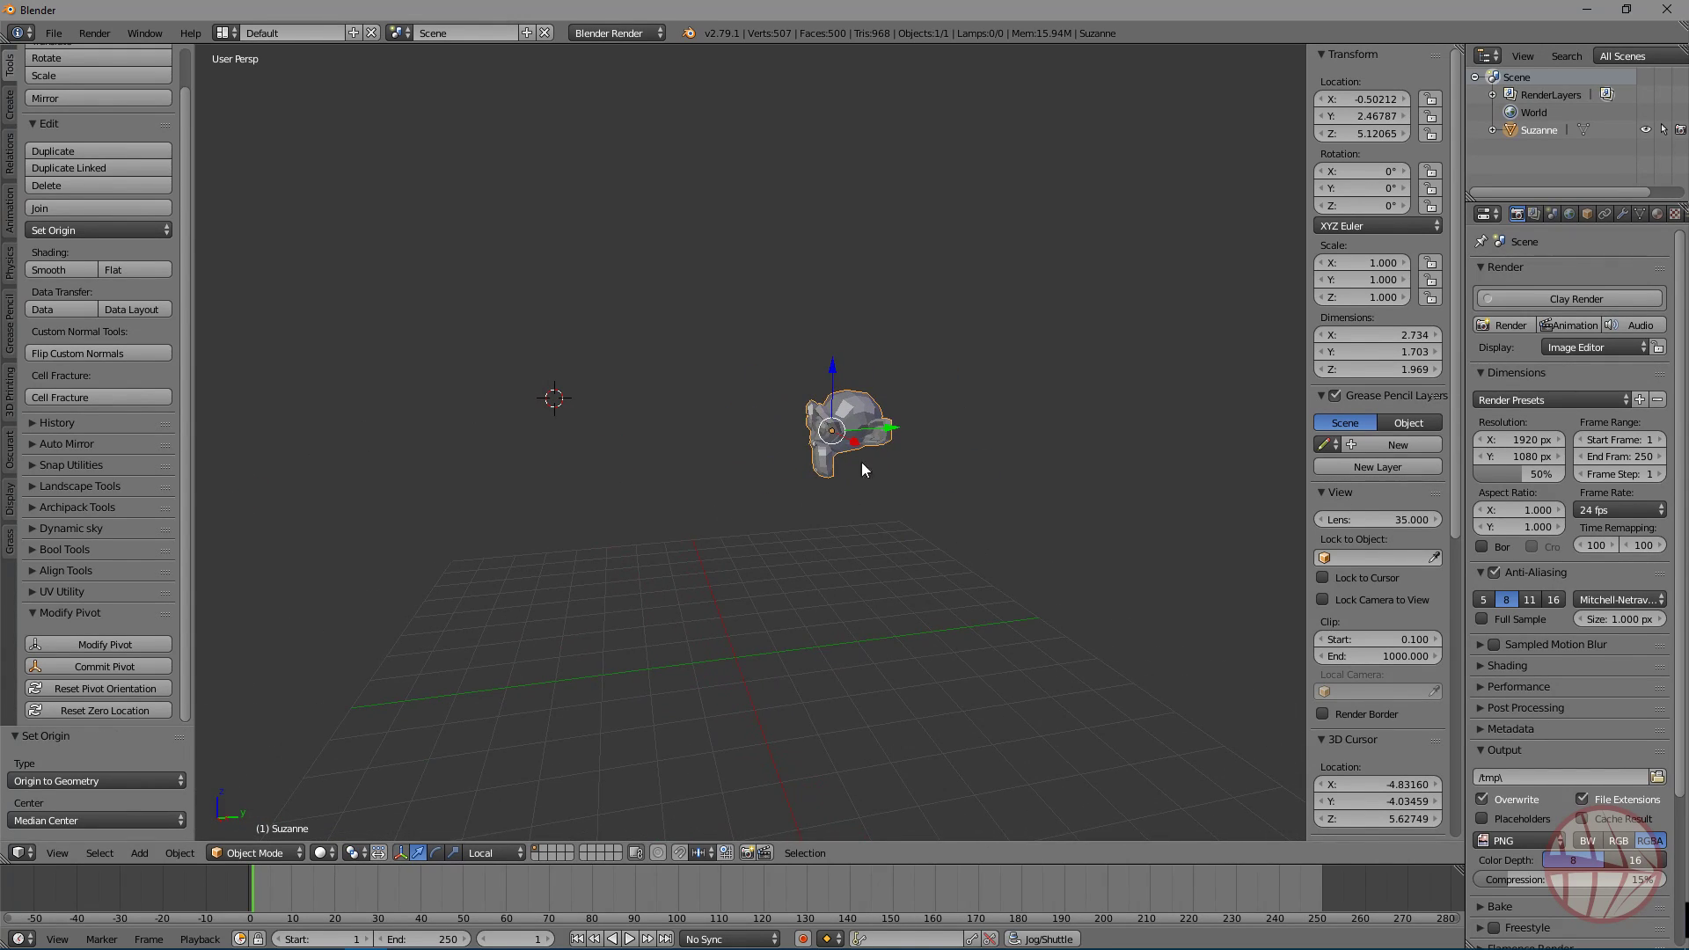
# Step: Create a new pivot helper, move it up-left, rotate it 79.5°, and commit it
pyautogui.moveTo(686, 505); pyautogui.dragTo(786, 506, button='middle')
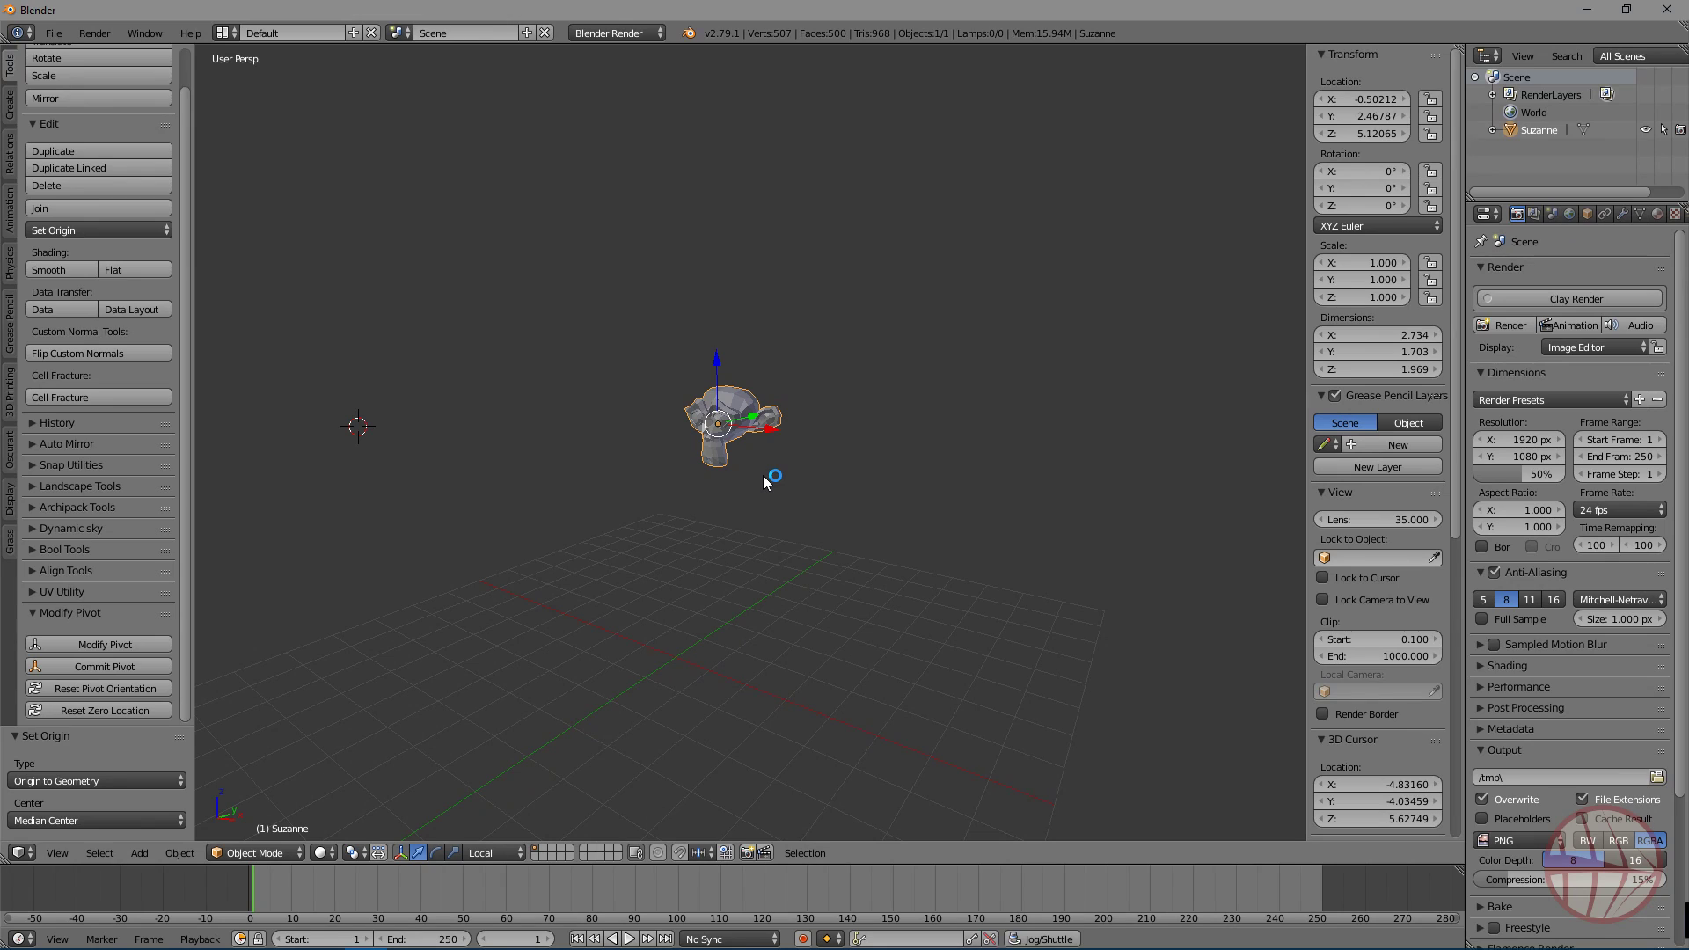
pyautogui.click(40, 642)
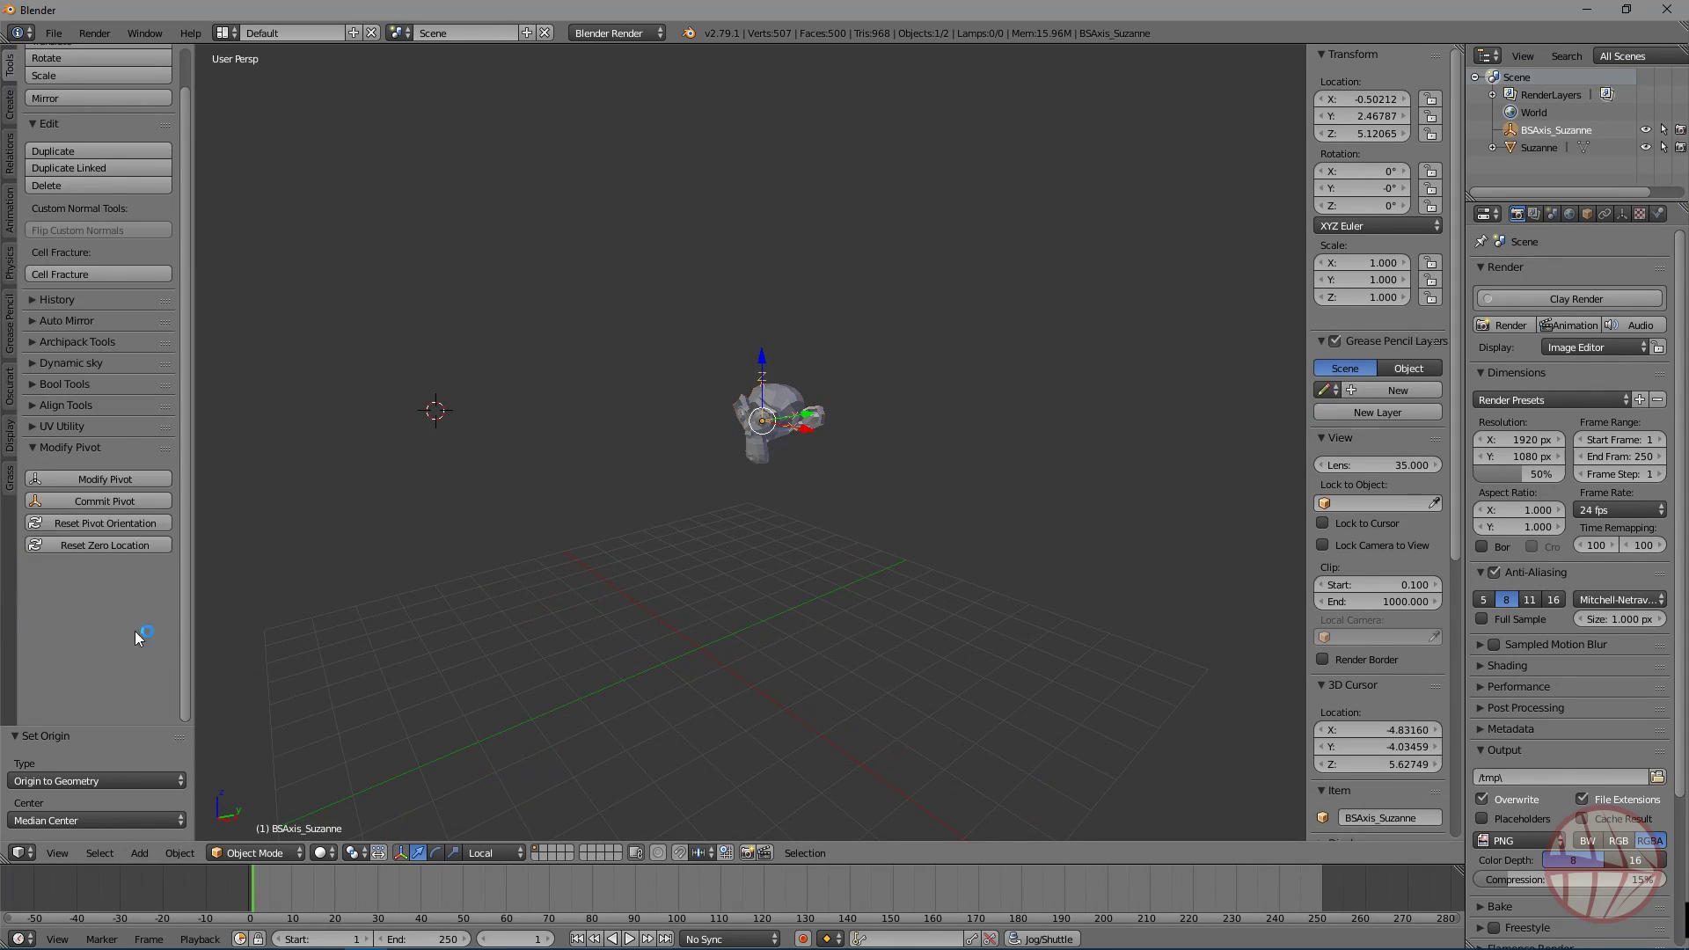
pyautogui.press('g')
pyautogui.click(409, 310)
pyautogui.press('r')
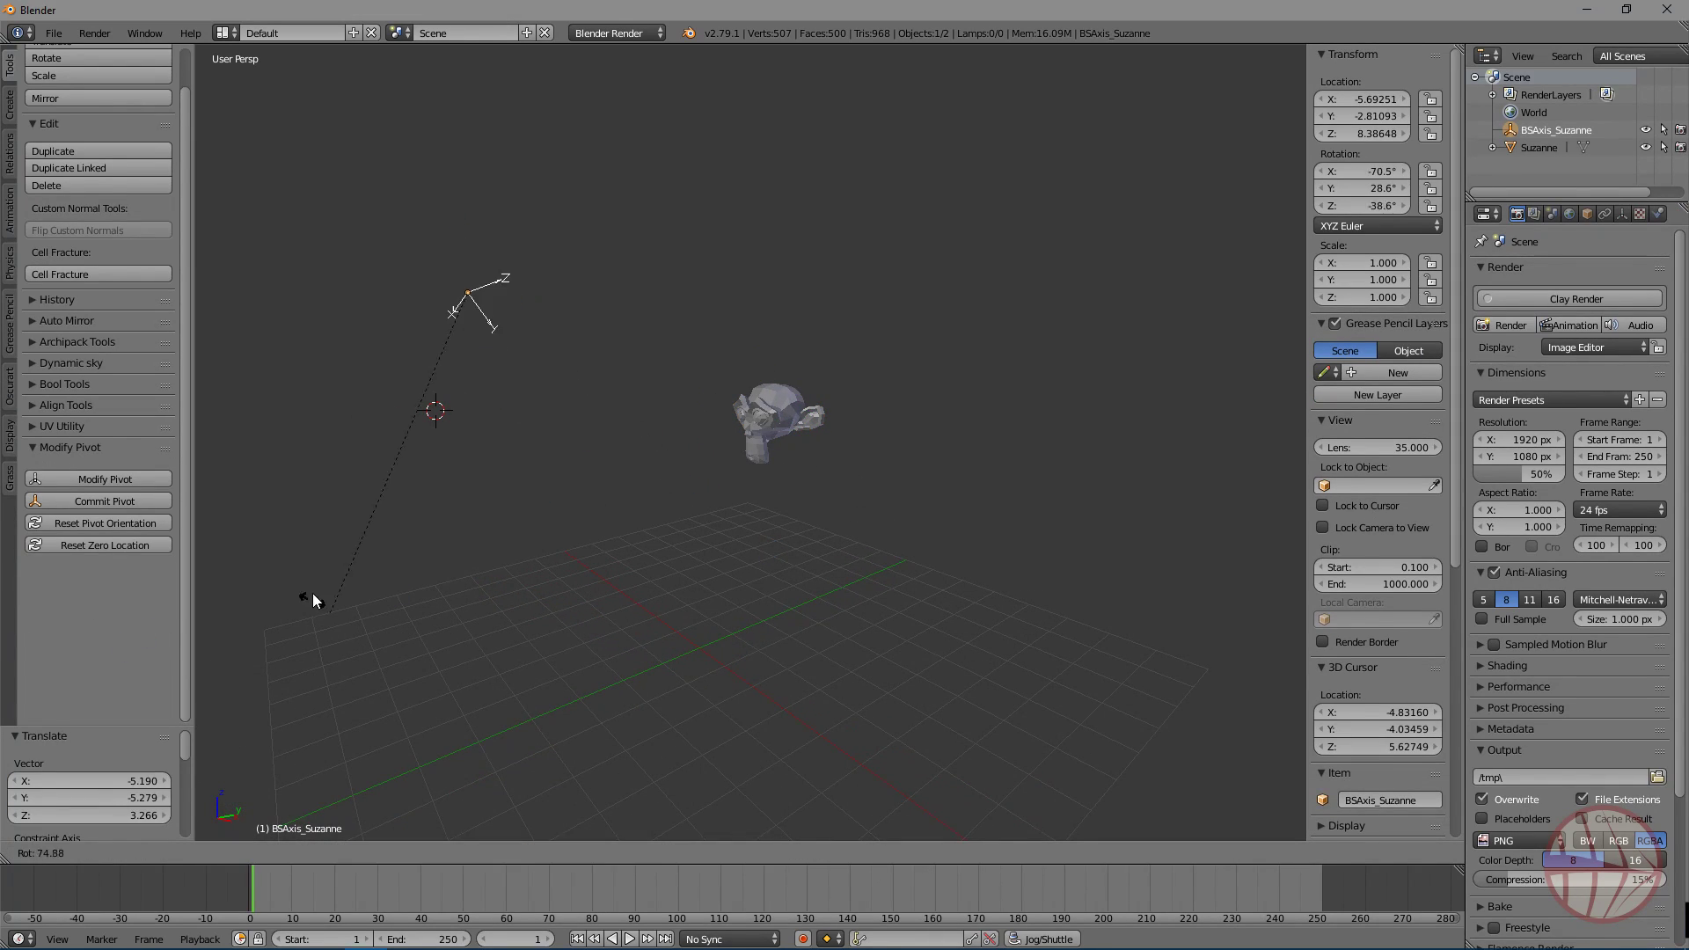
pyautogui.click(310, 589)
pyautogui.click(116, 499)
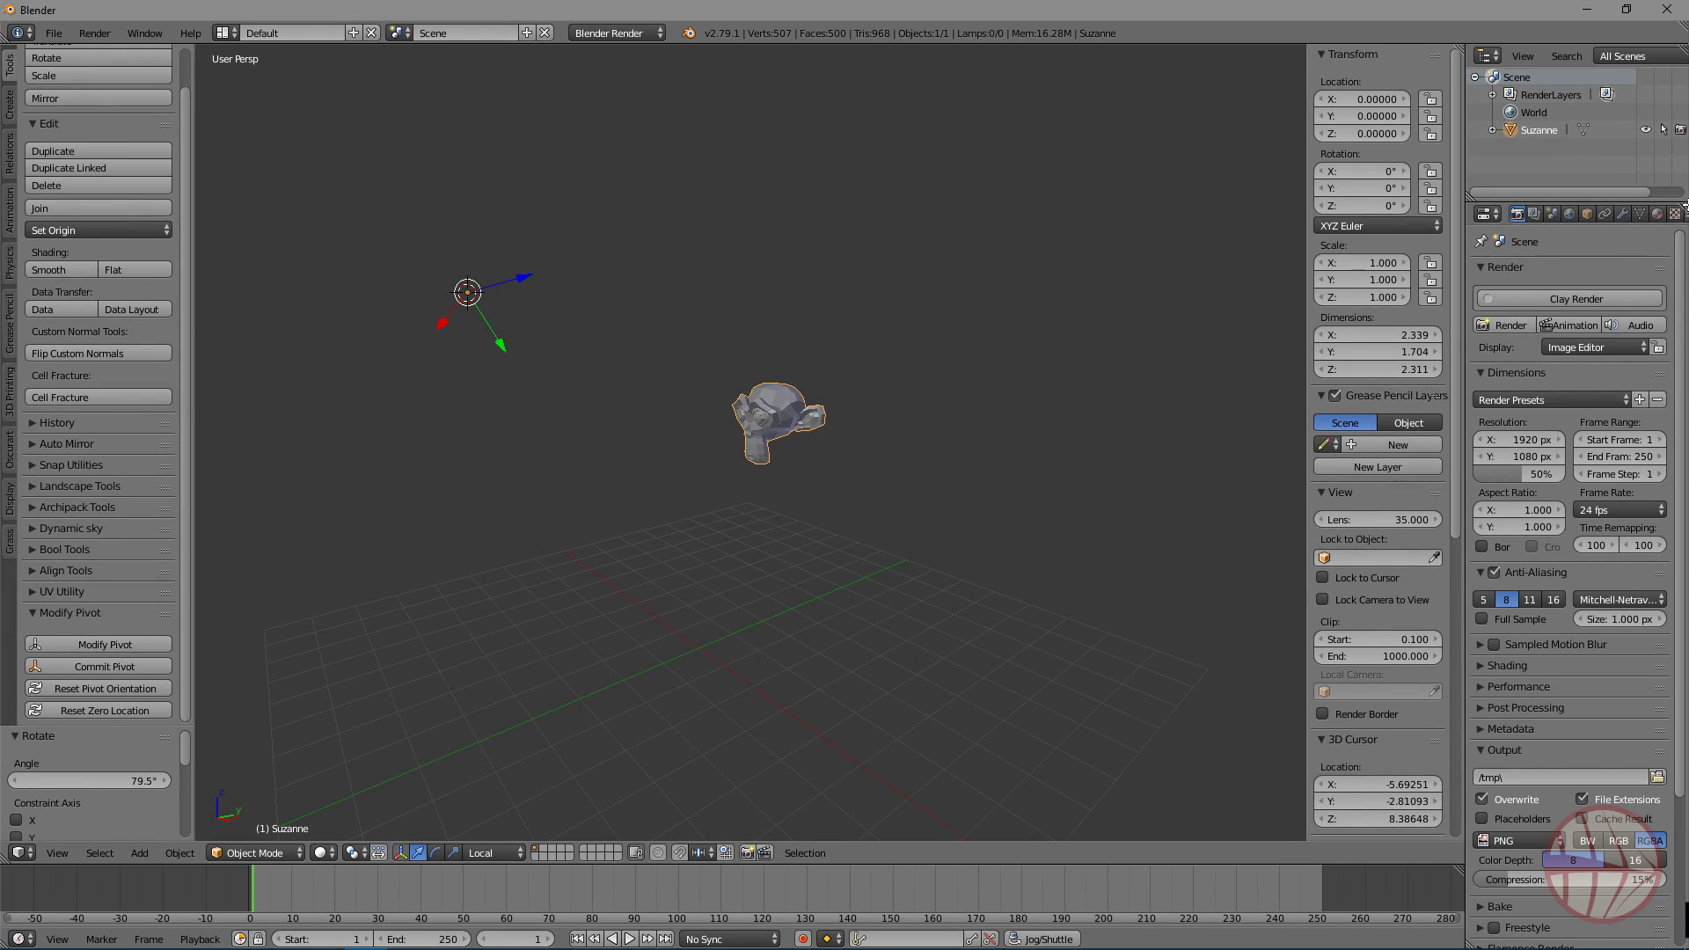
# Step: Reveal Suzanne's Delta Transform: location -5.69251, -2.81093, 8.38648; rotation -75.6°, 28.5°, -42°
pyautogui.click(1587, 215)
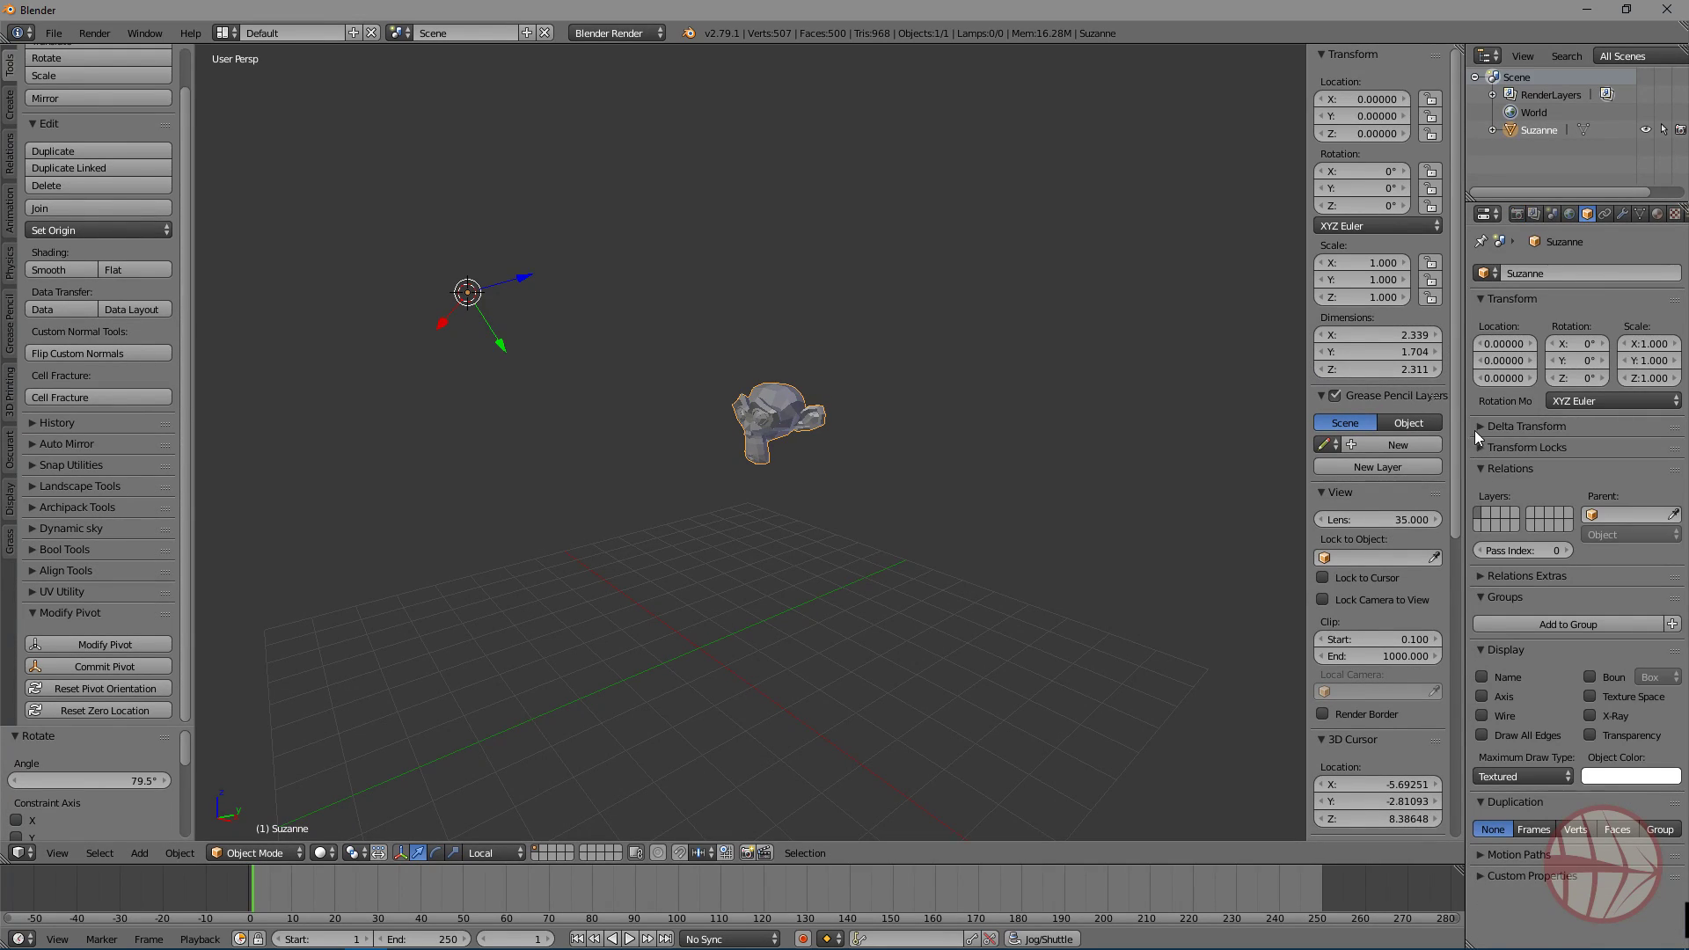
pyautogui.click(1477, 431)
pyautogui.moveTo(1465, 439); pyautogui.dragTo(1121, 440)
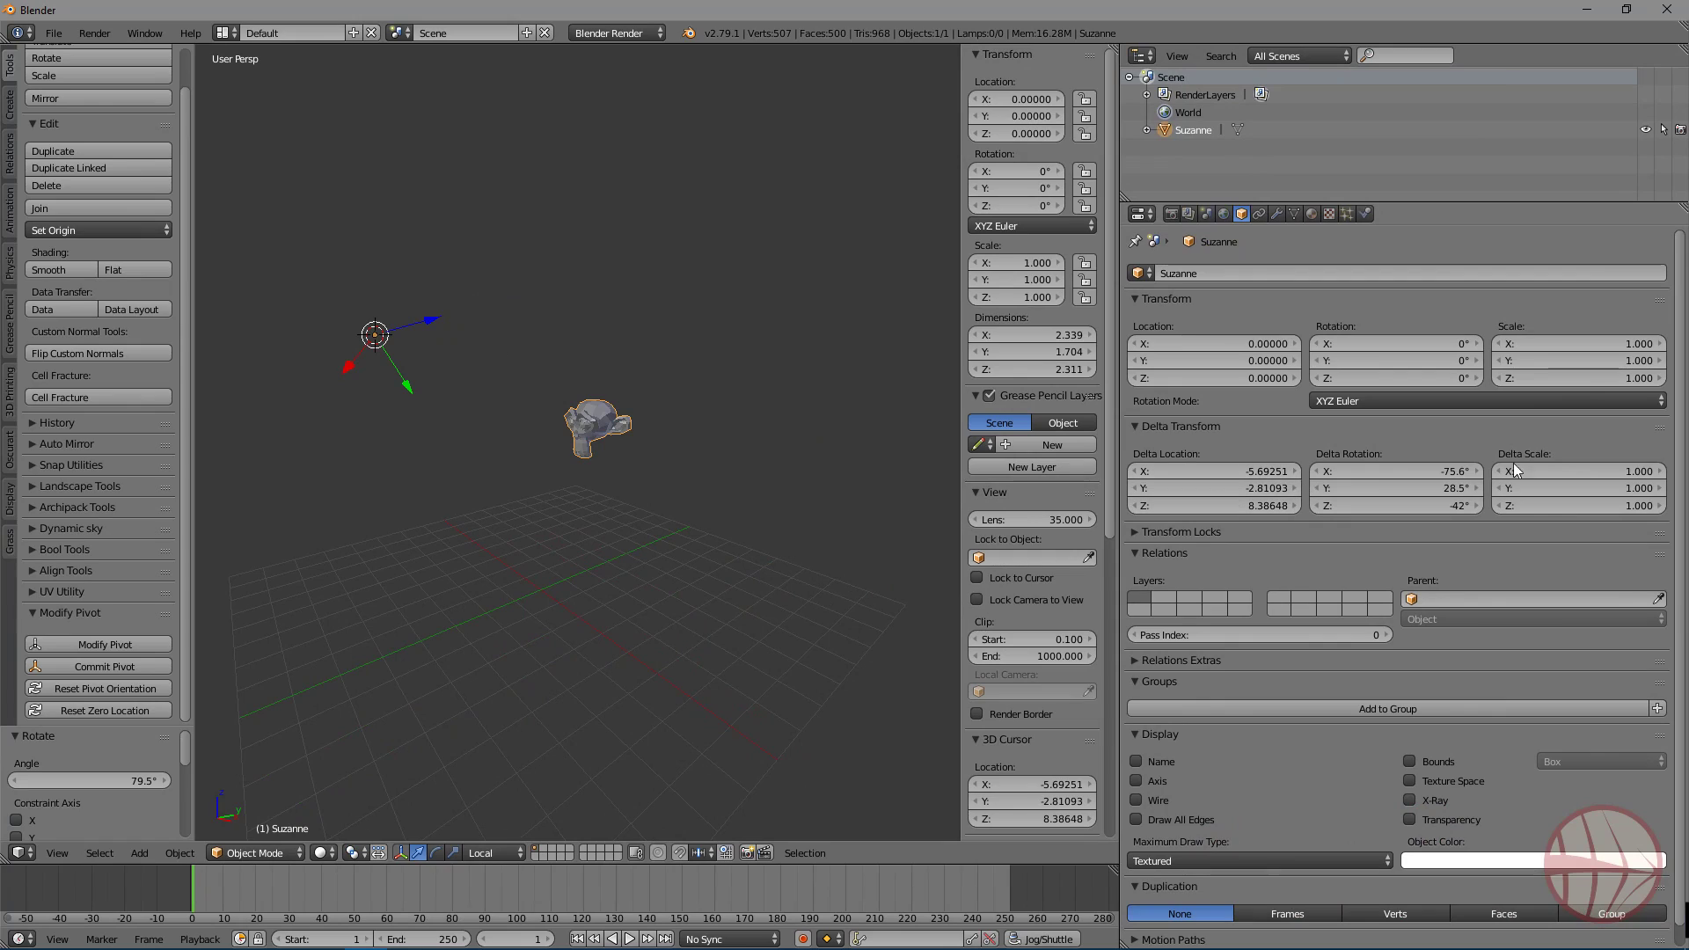